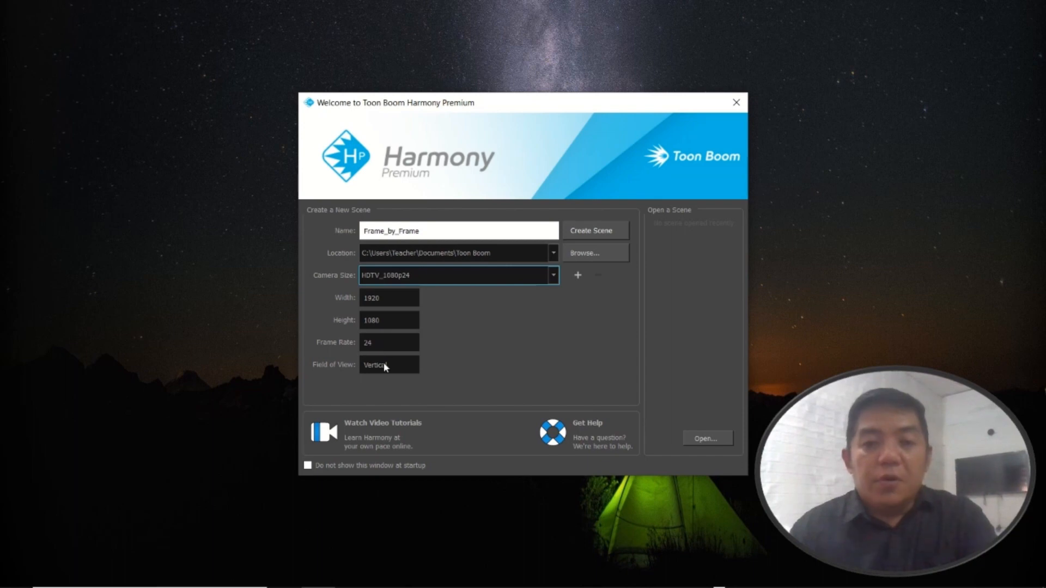
Create the Frame_by_Frame scene with the HDTV_1080p24 camera size at 24 frames per second
left_click(594, 233)
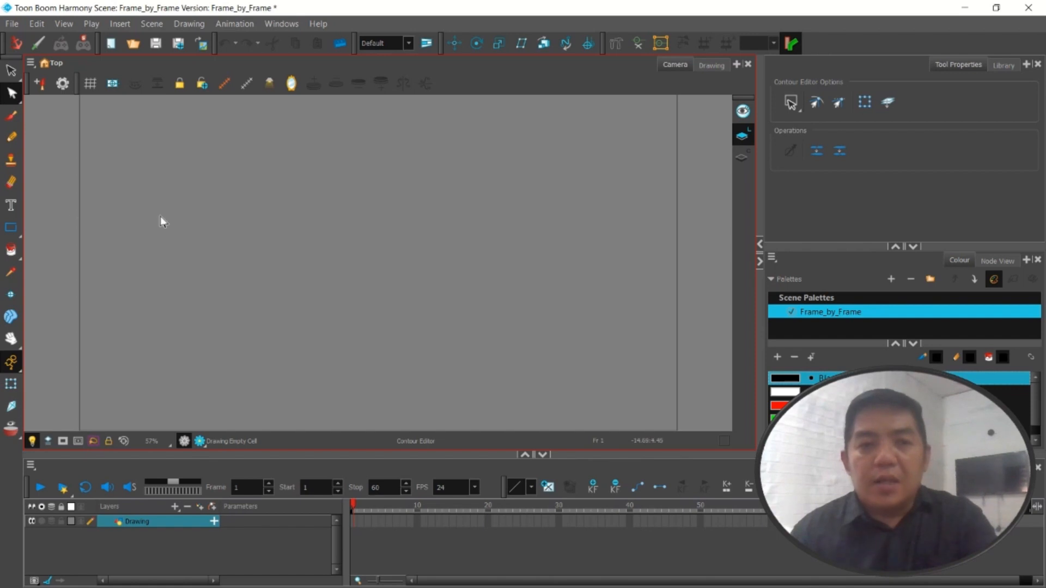
scroll(191, 199, "down", 3)
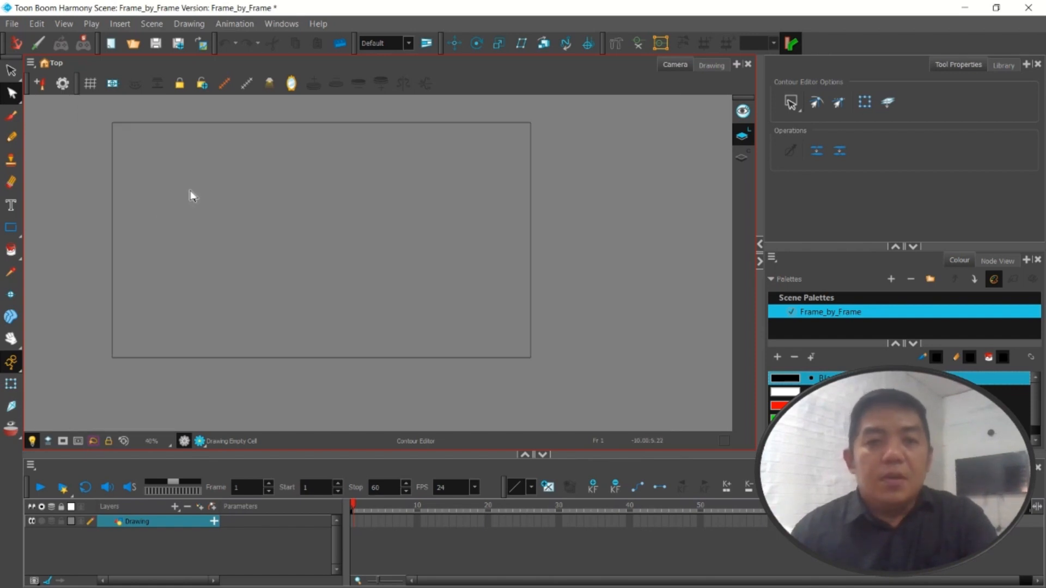
left_click(270, 526)
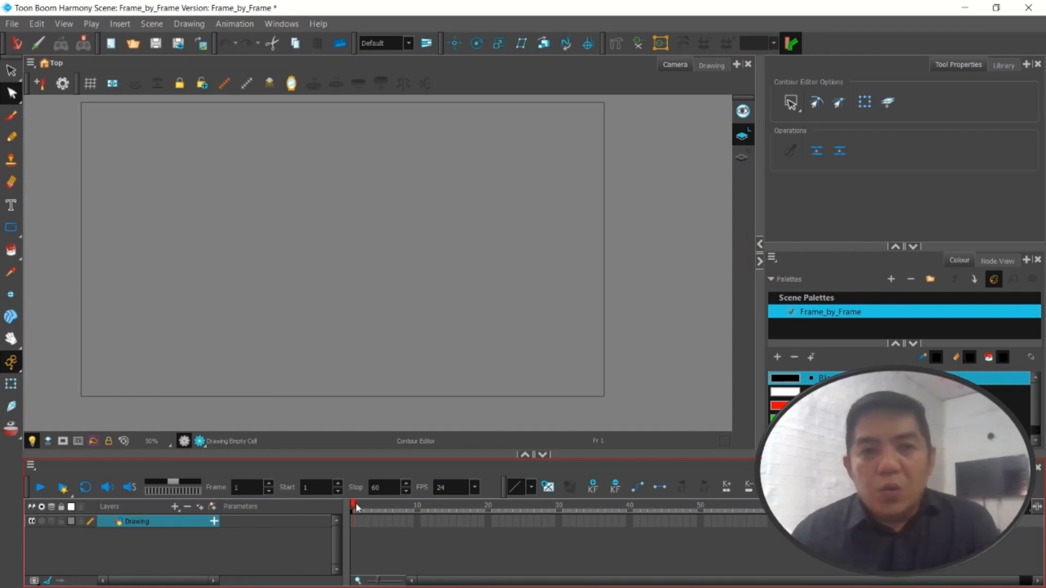
mouse_move(356, 506)
left_mouse_down()
mouse_move(530, 506)
mouse_move(351, 506)
left_mouse_up()
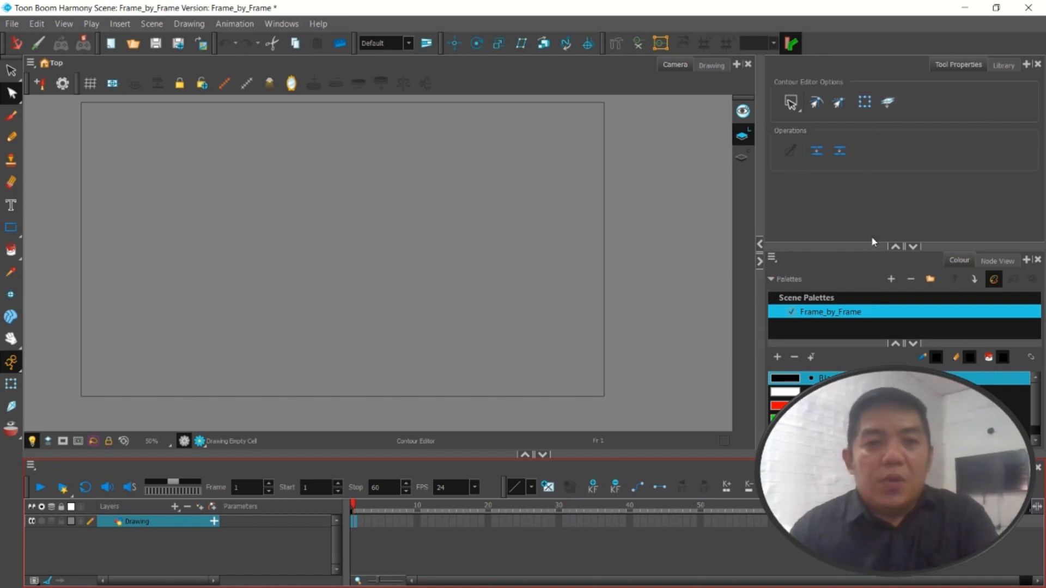
left_click(865, 216)
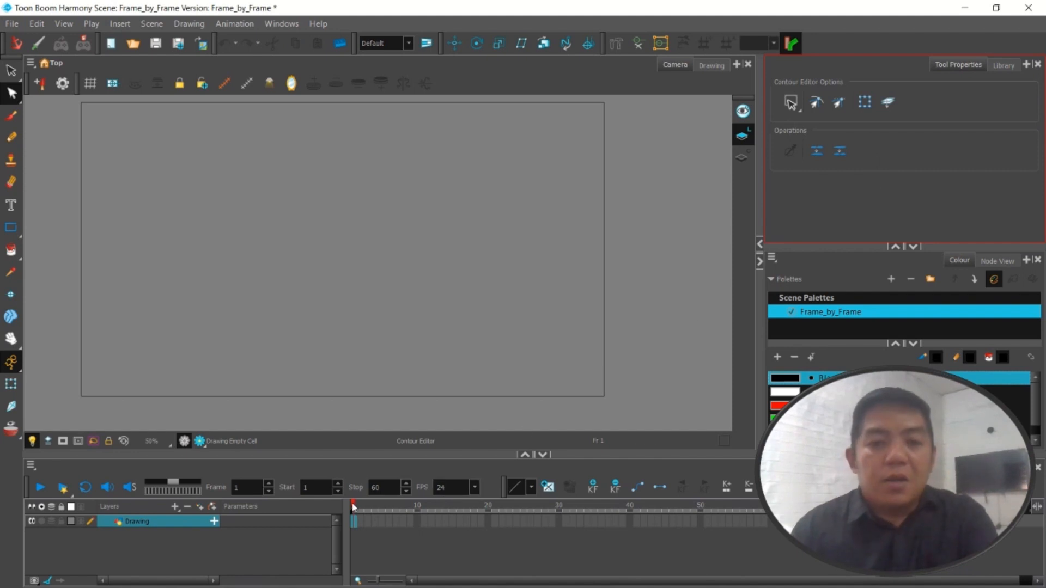
scroll(168, 147, "down", 1)
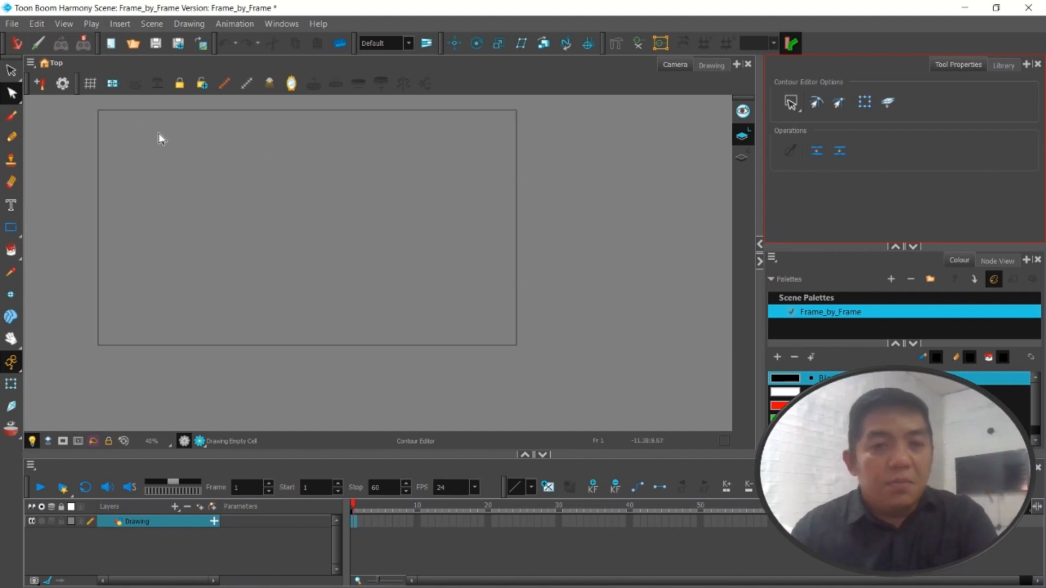
scroll(86, 105, "up", 2)
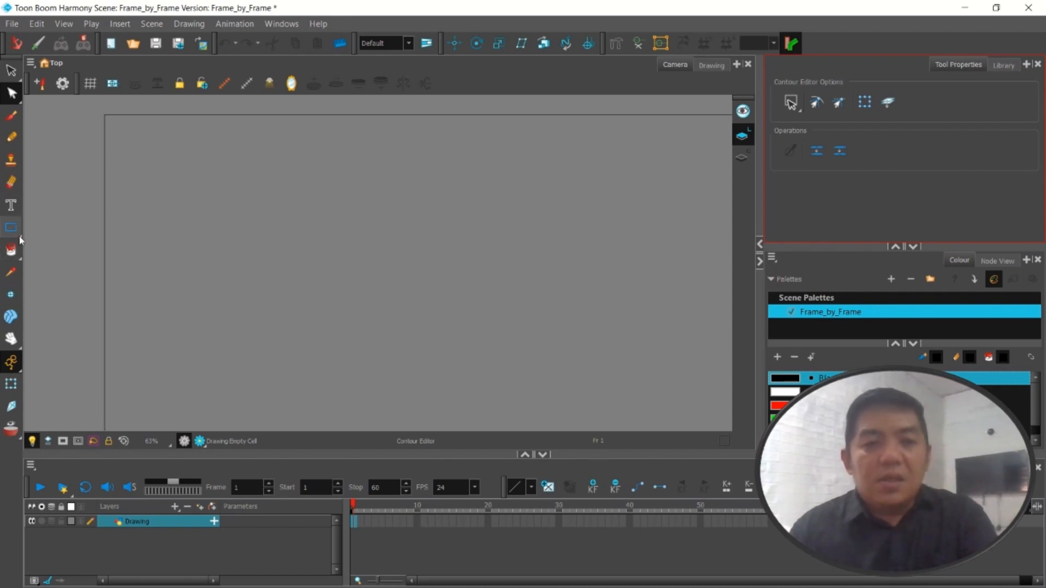
Draw a red circle outline with the Ellipse tool on frame 1, near the upper-left corner of the camera frame
left_click(19, 238)
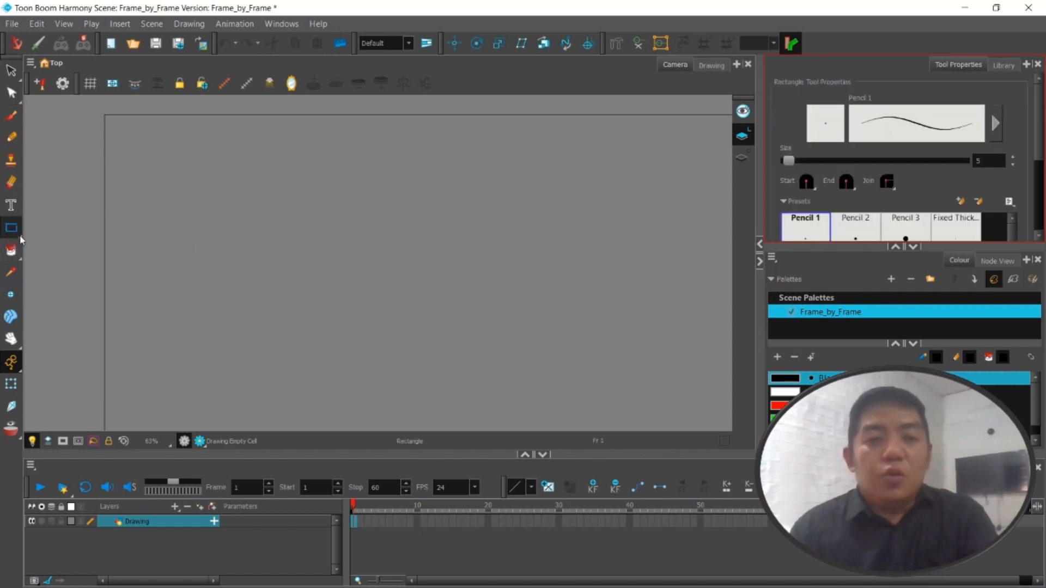
left_click(21, 239)
left_click(53, 243)
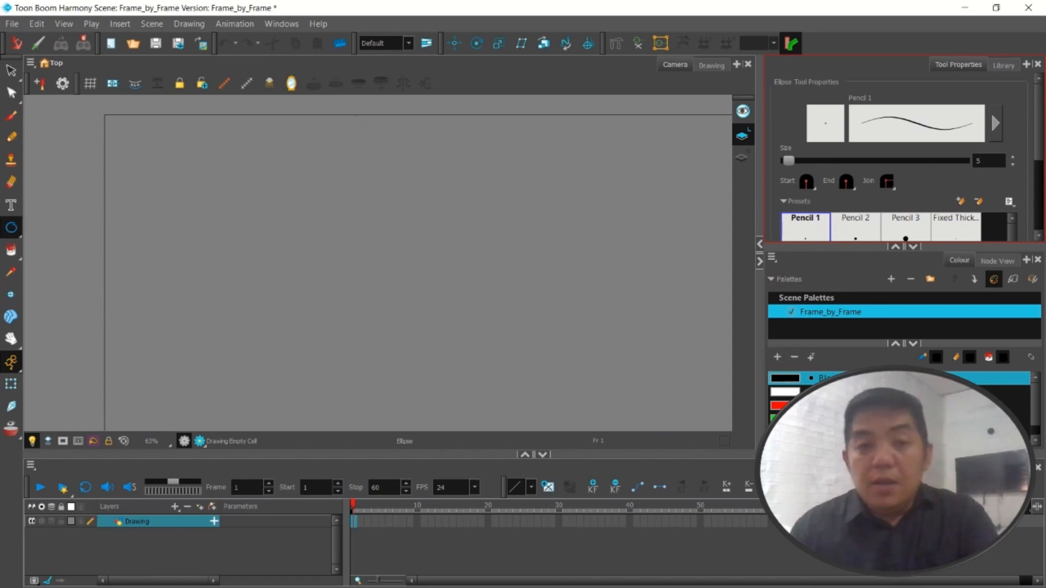
left_click(780, 406)
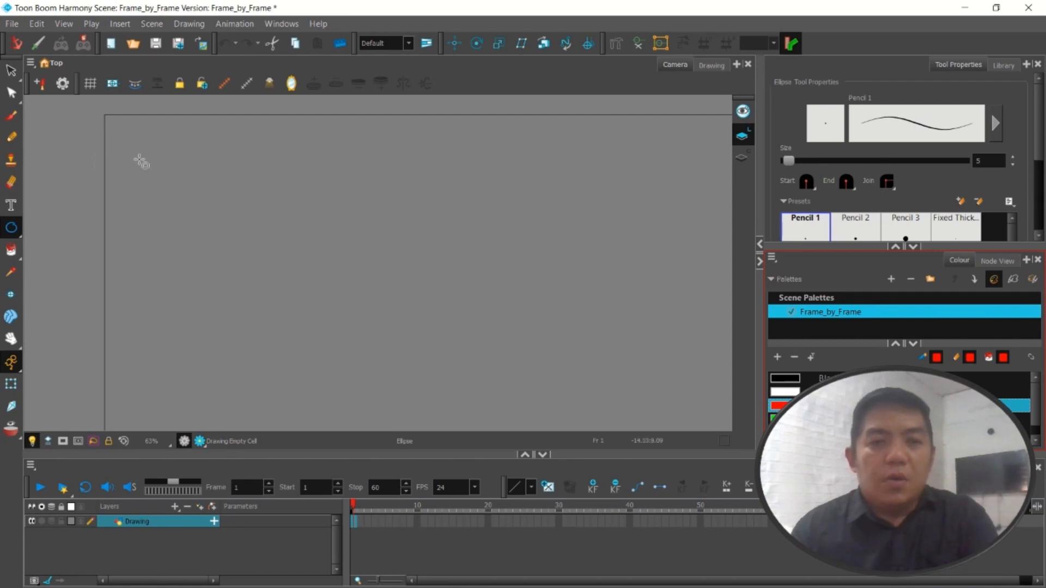
mouse_move(140, 159)
left_mouse_down()
mouse_move(191, 218)
mouse_move(295, 281)
mouse_move(244, 239)
mouse_move(235, 252)
left_mouse_up()
scroll(233, 251, "down", 3)
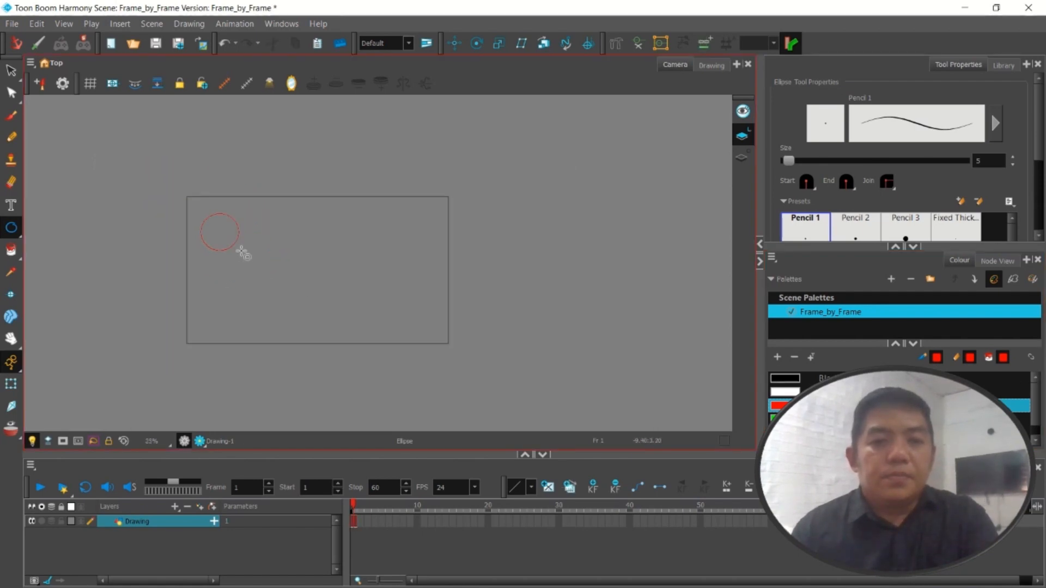
scroll(232, 248, "up", 3)
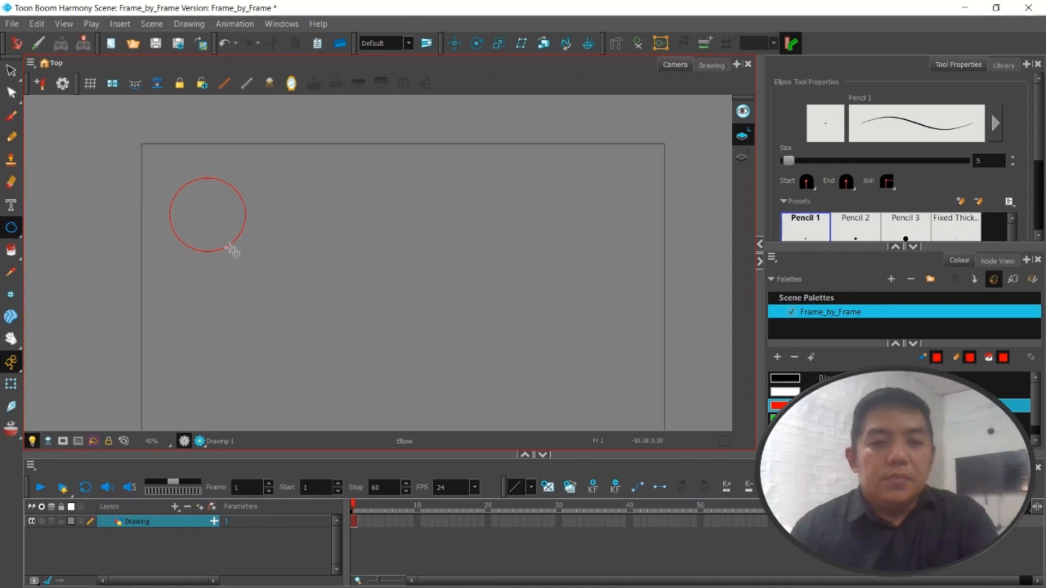
Change the Red swatch to orange with RGB 214, 69, 10 and store it as a custom colour
left_click(13, 252)
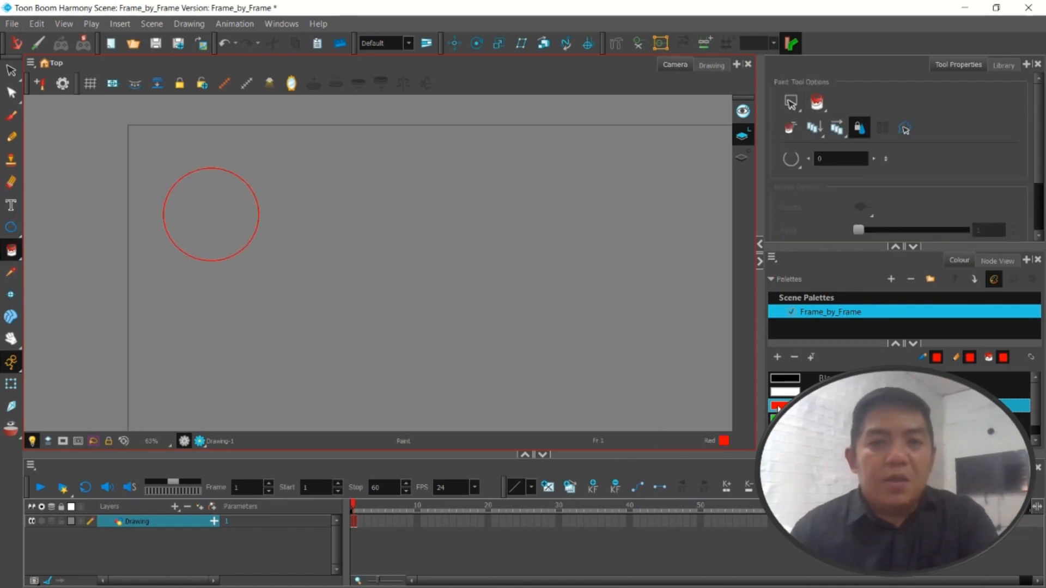
left_click(779, 408)
double_click(779, 408)
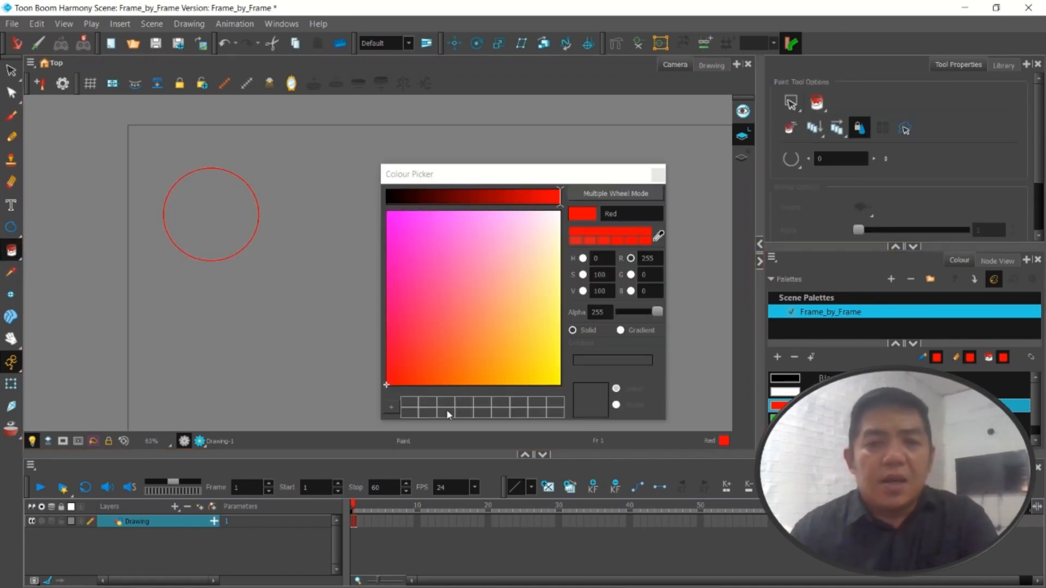
left_click(433, 378)
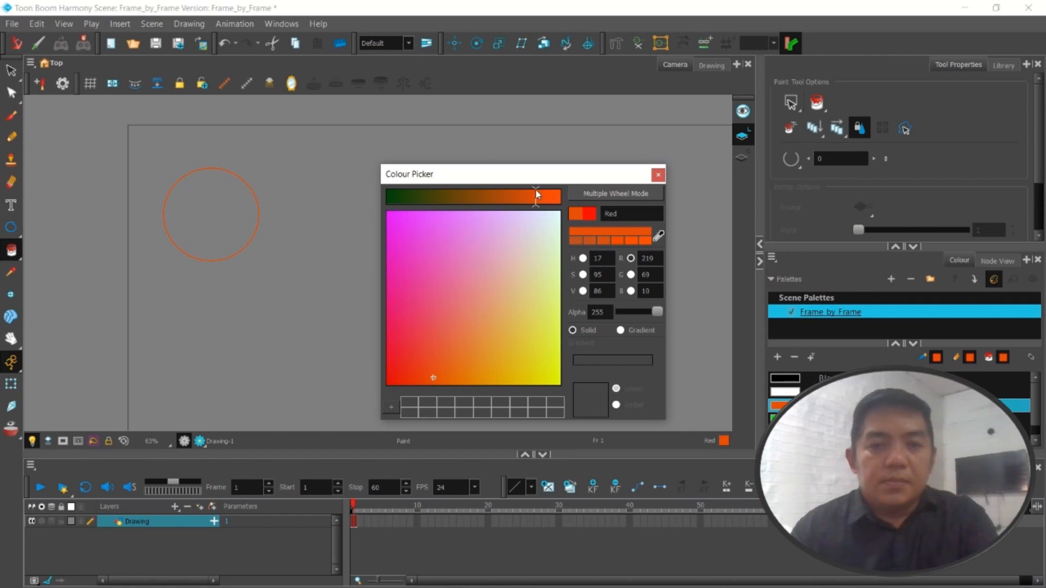
left_click(392, 408)
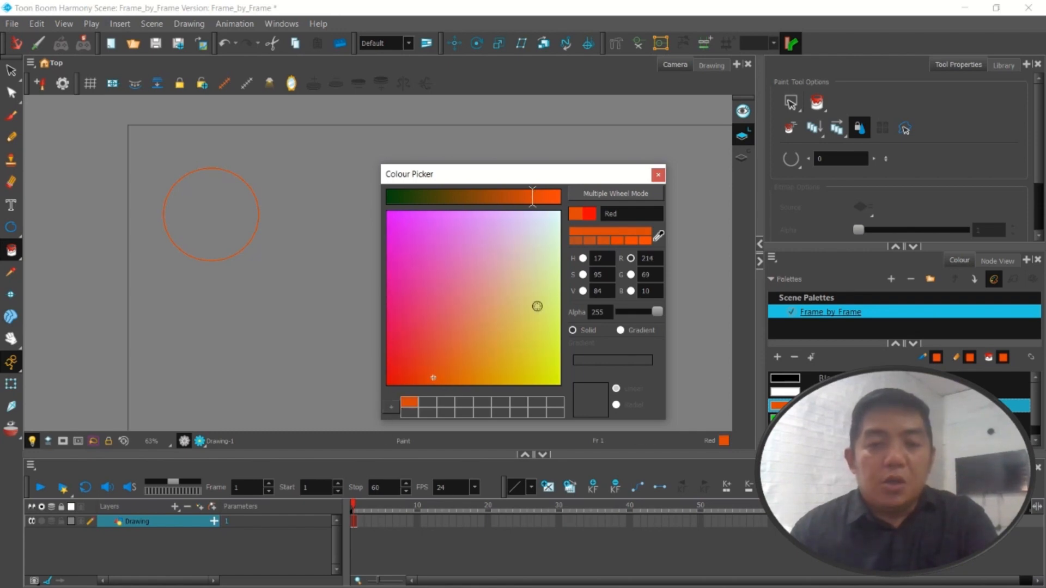
left_click(661, 175)
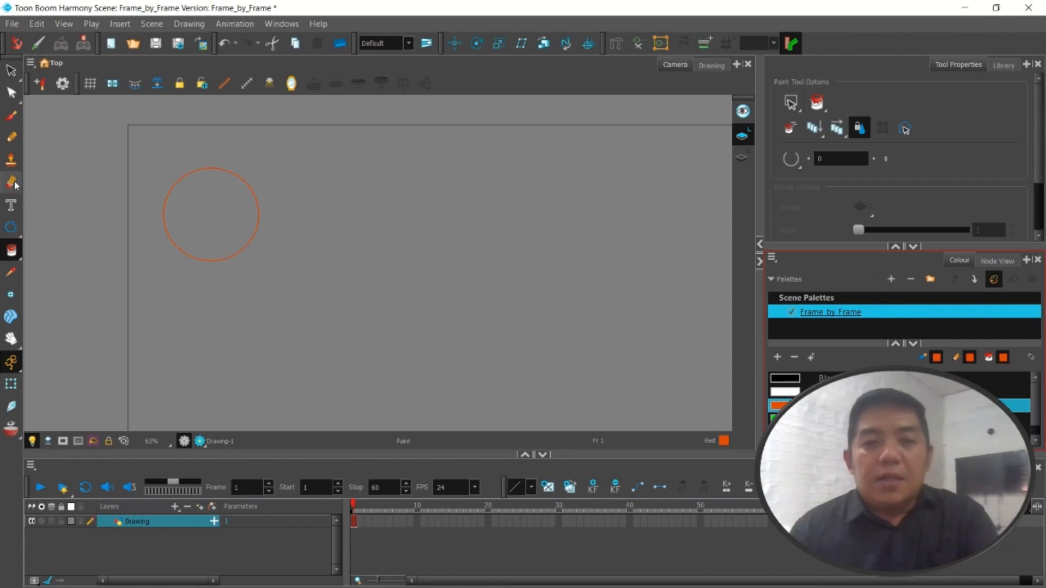
Fill the circle with the orange swatch using the Paint tool
left_click(11, 250)
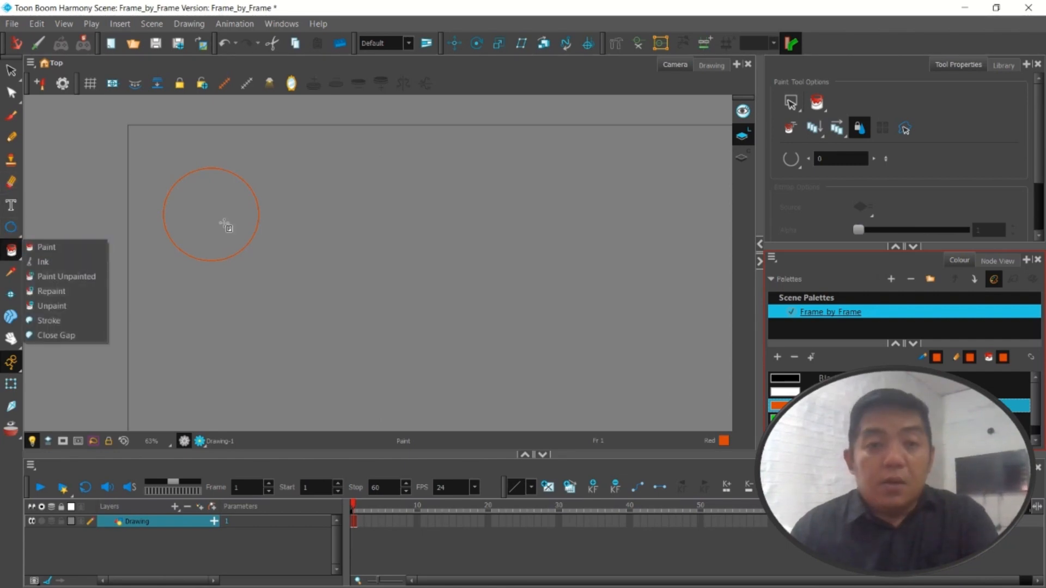
left_click(226, 227)
left_click(11, 70)
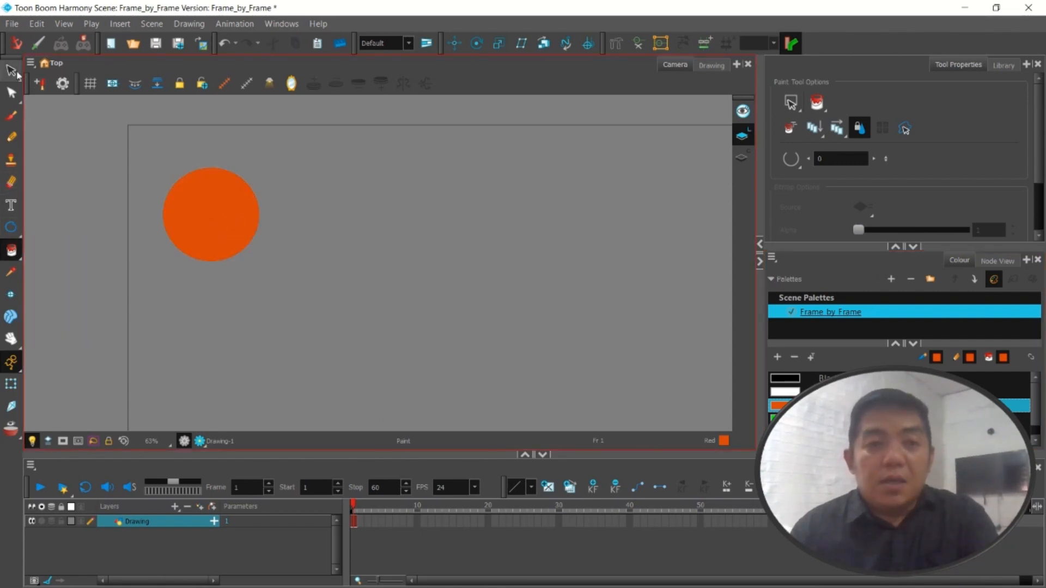
Choose the Line tool and change the White swatch to brown with RGB 142, 62, 6
scroll(222, 204, "up", 3)
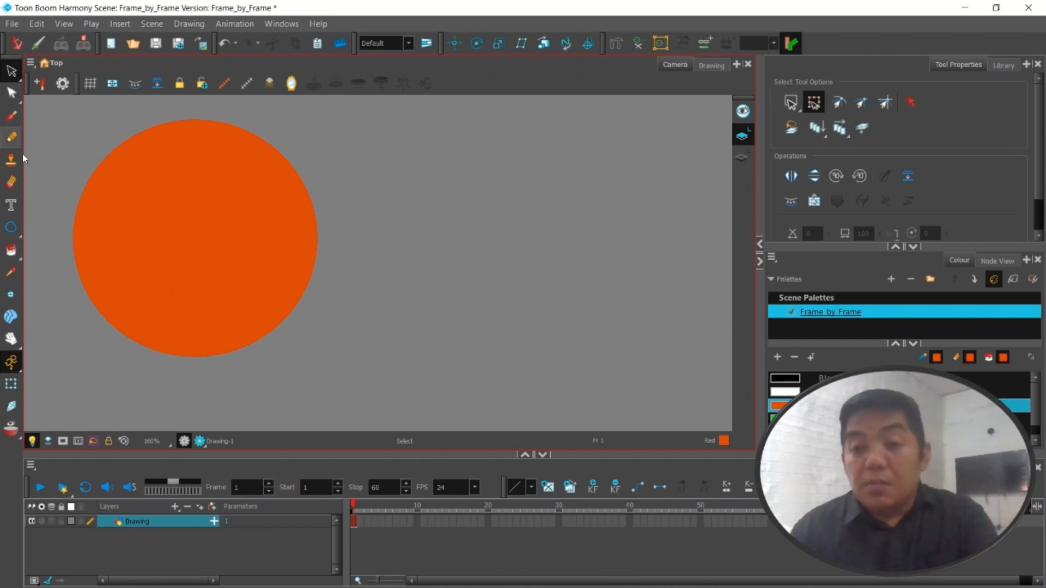
left_click(11, 227)
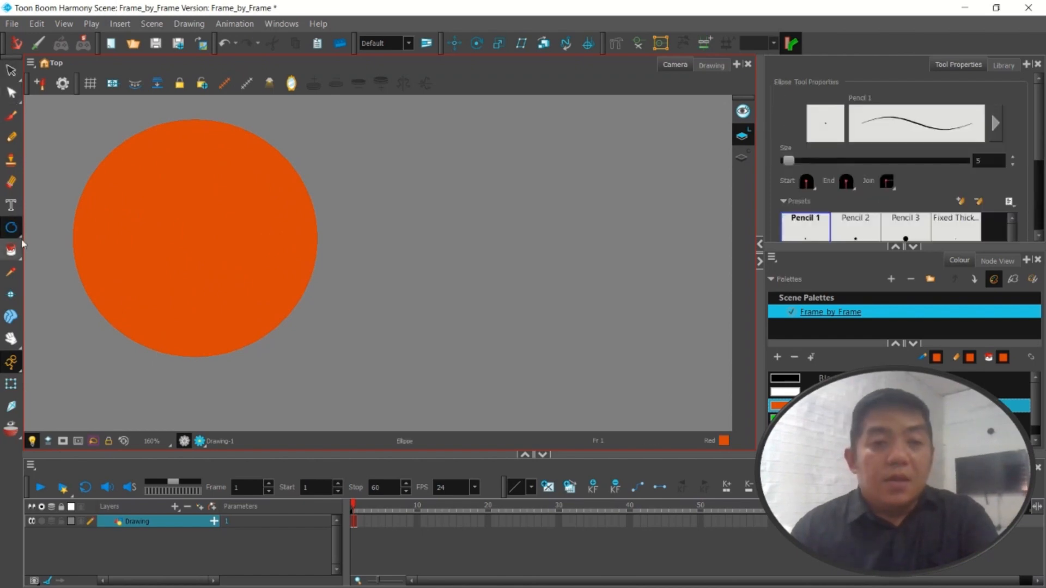
left_click(22, 240)
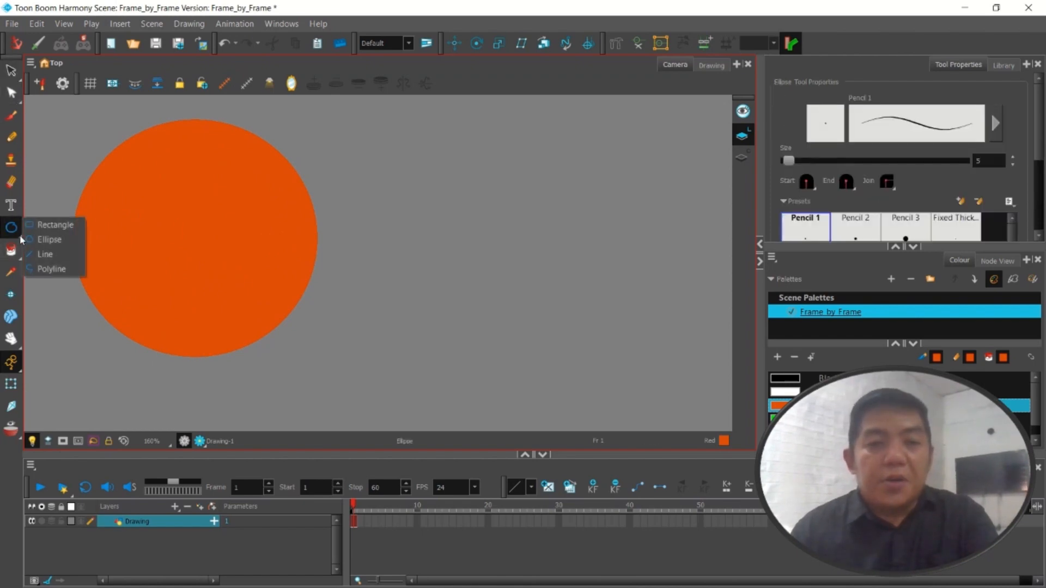
left_click(52, 253)
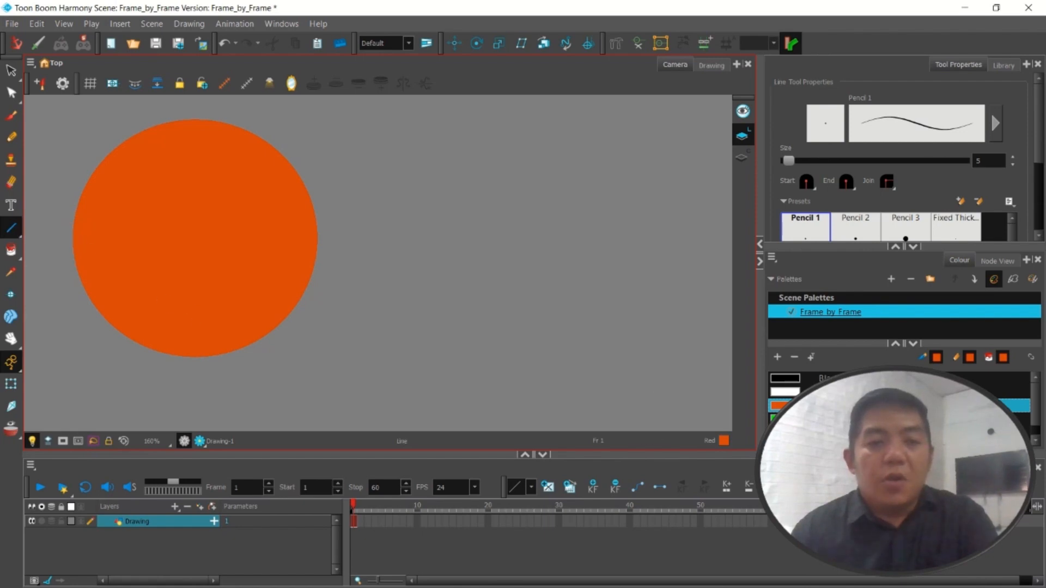
left_click(790, 392)
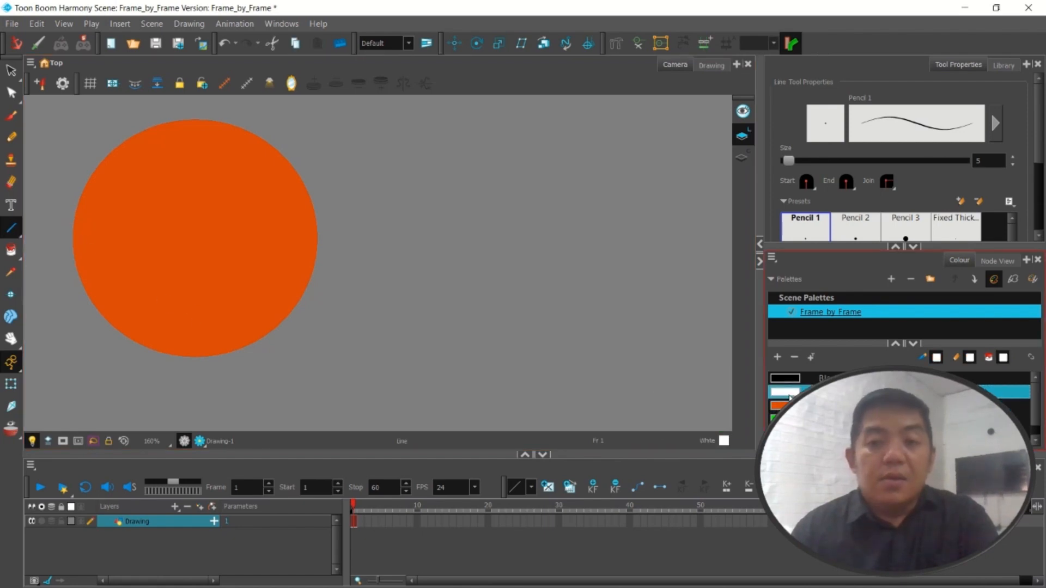
double_click(789, 394)
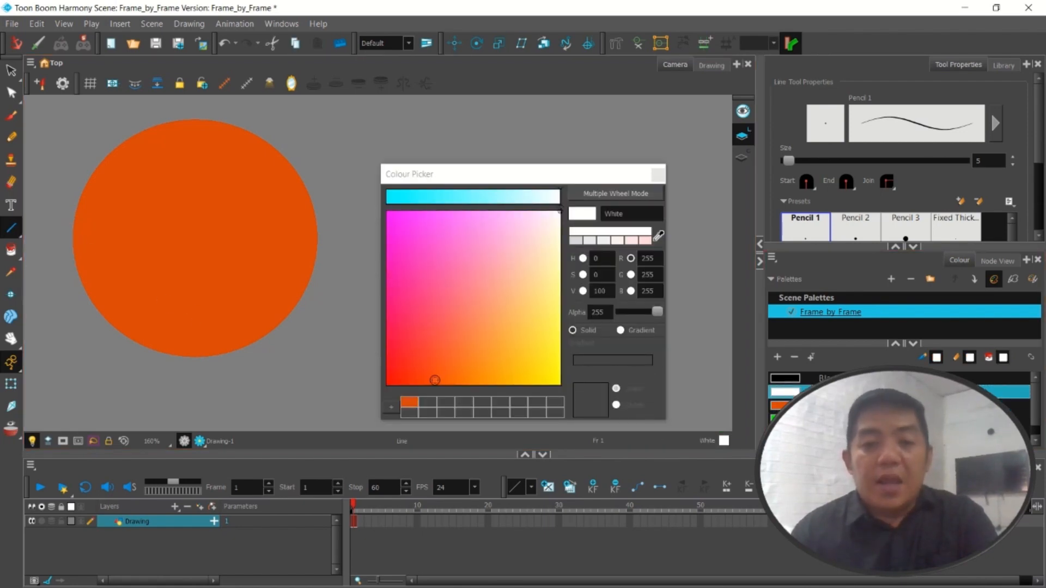
left_click(428, 380)
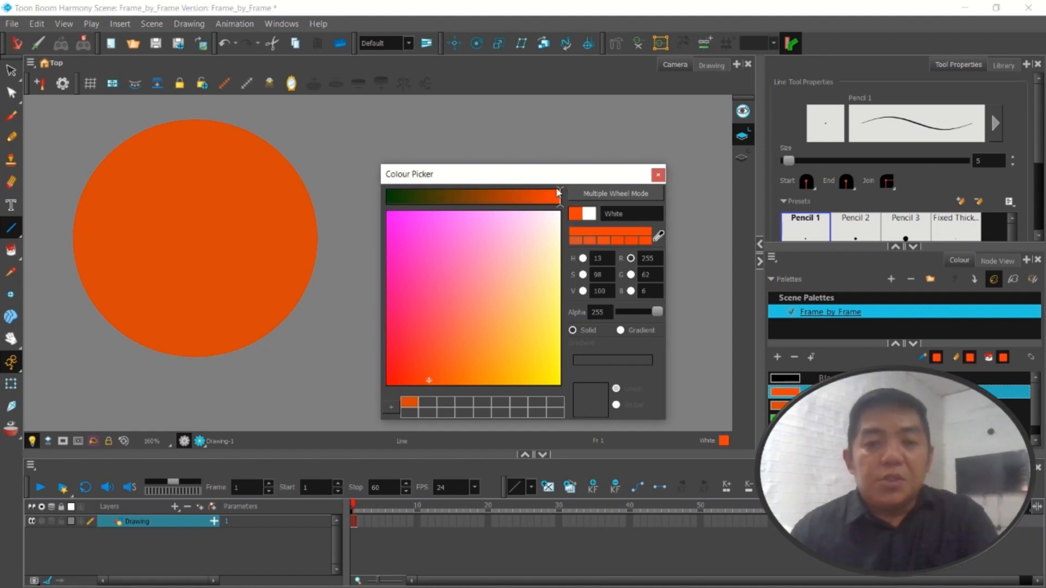
left_click_drag(559, 195, 502, 200)
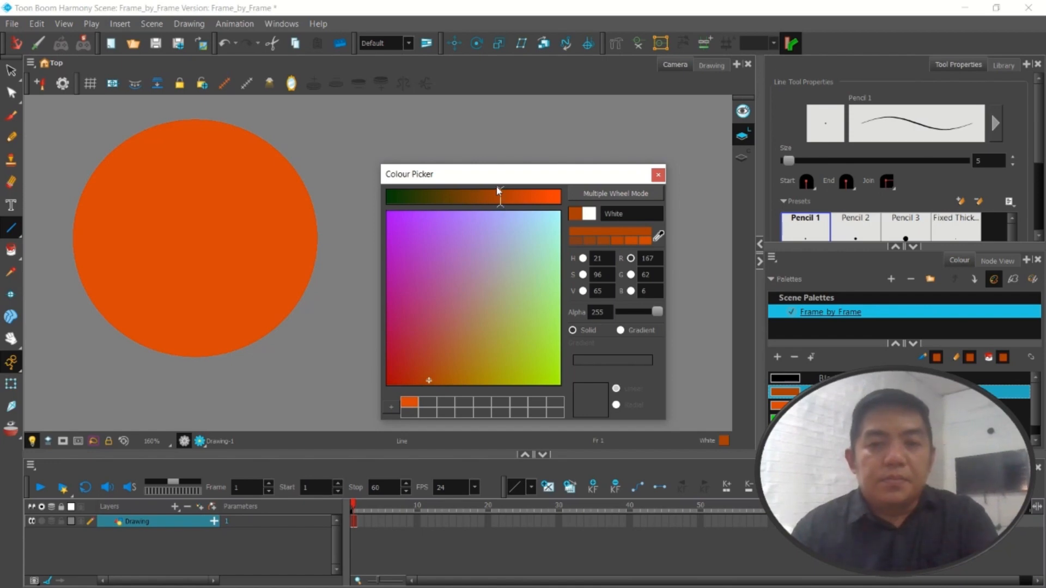
mouse_move(499, 190)
left_mouse_down()
mouse_move(476, 192)
mouse_move(483, 196)
left_mouse_up()
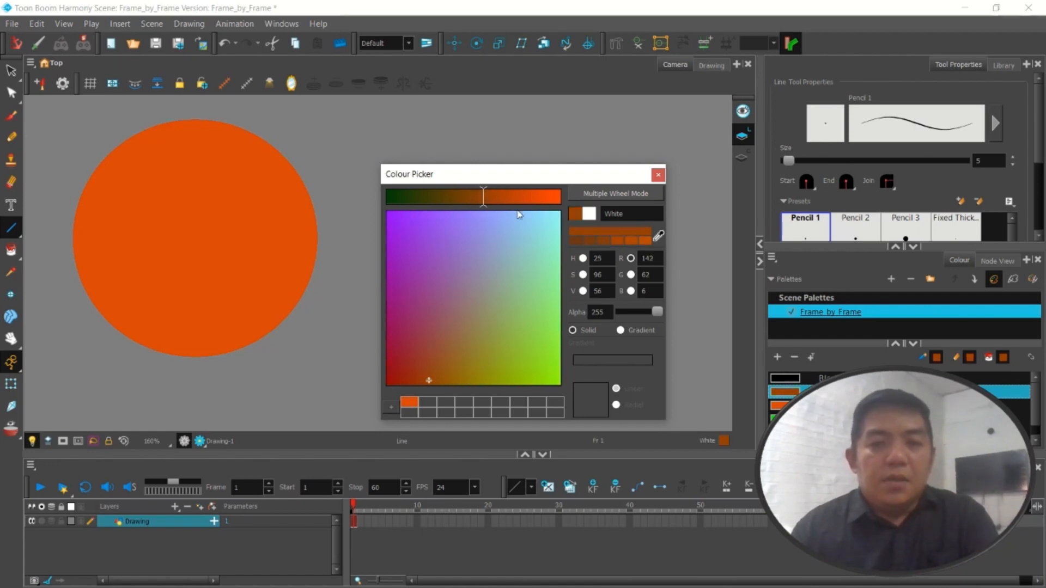
left_click(658, 175)
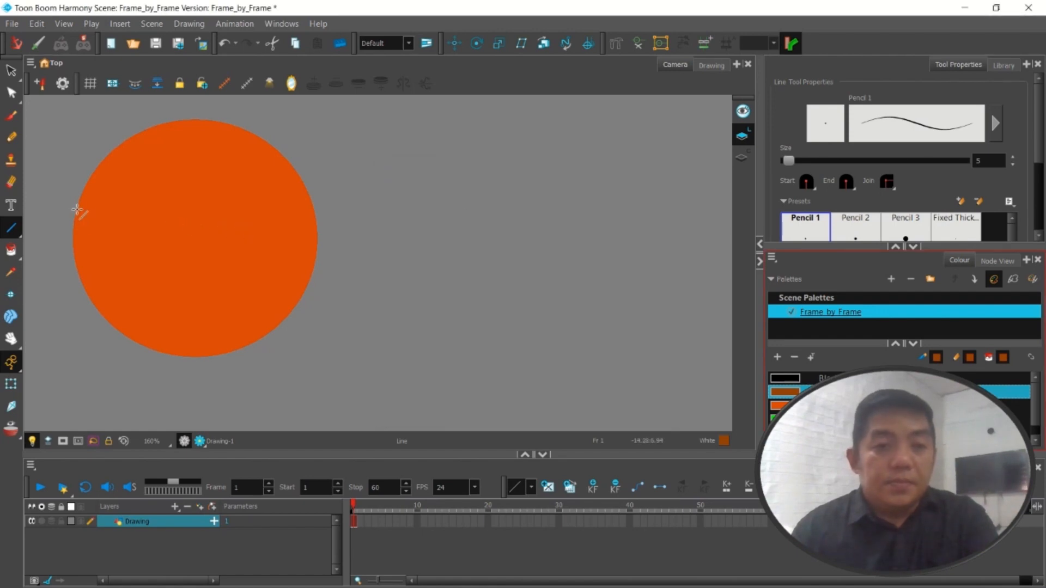
Draw a brown line across the circle's lower-left part and bend it with the Contour Editor into a curve bulging toward the centre
left_click_drag(81, 203, 230, 349)
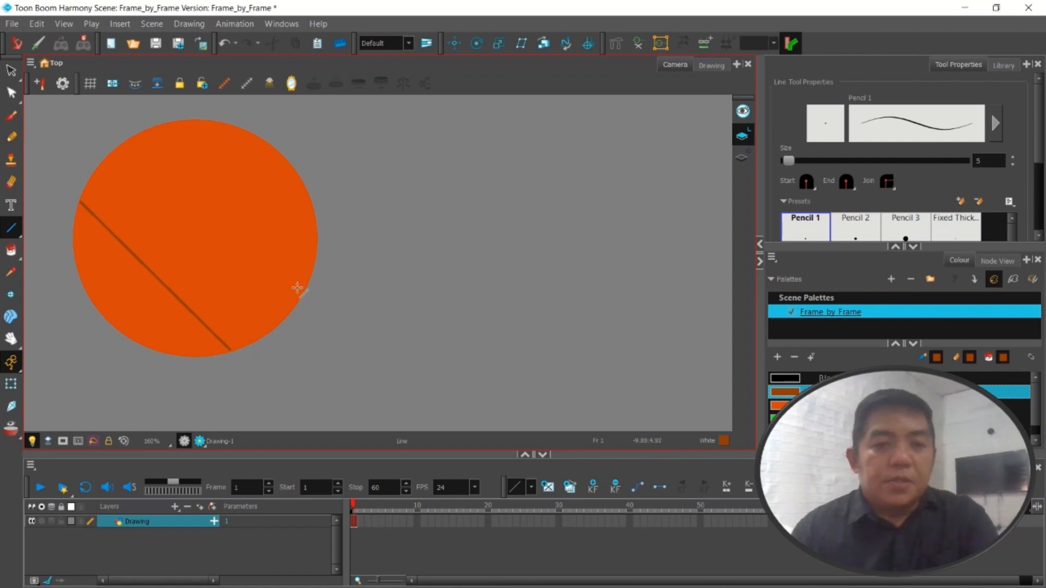
scroll(118, 271, "up", 2)
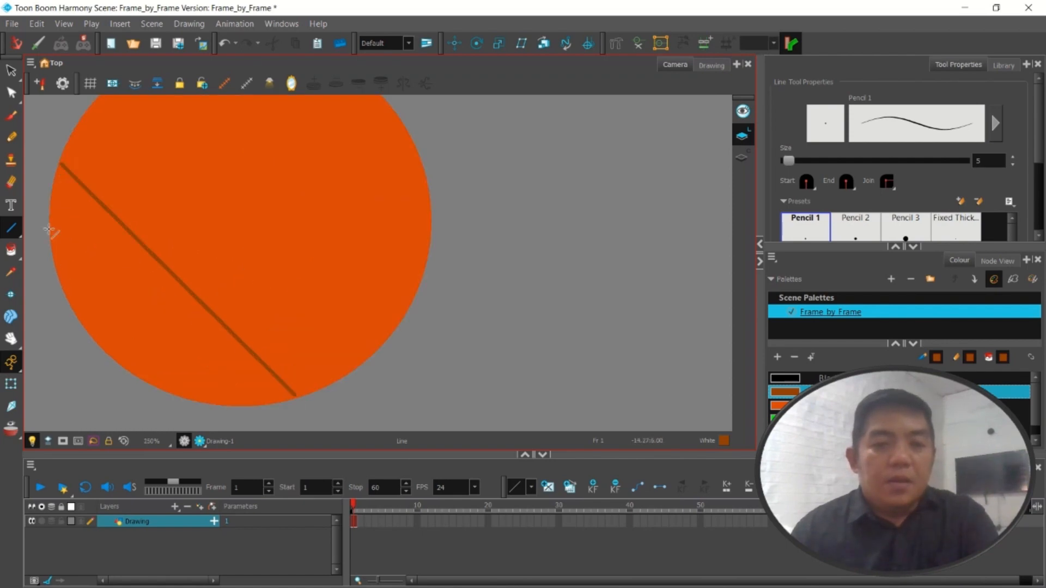
left_click(12, 92)
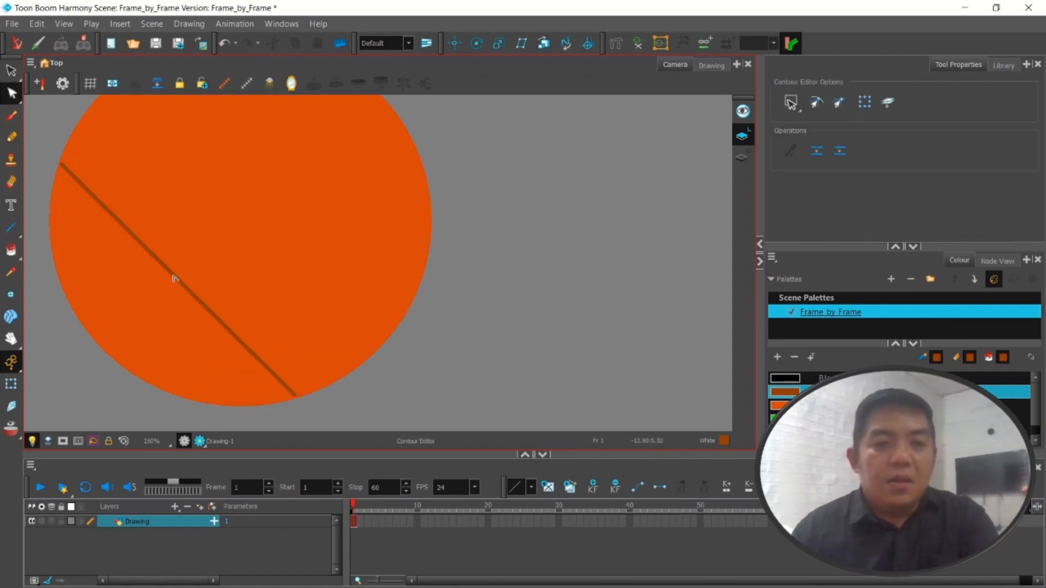
left_click_drag(187, 282, 231, 253)
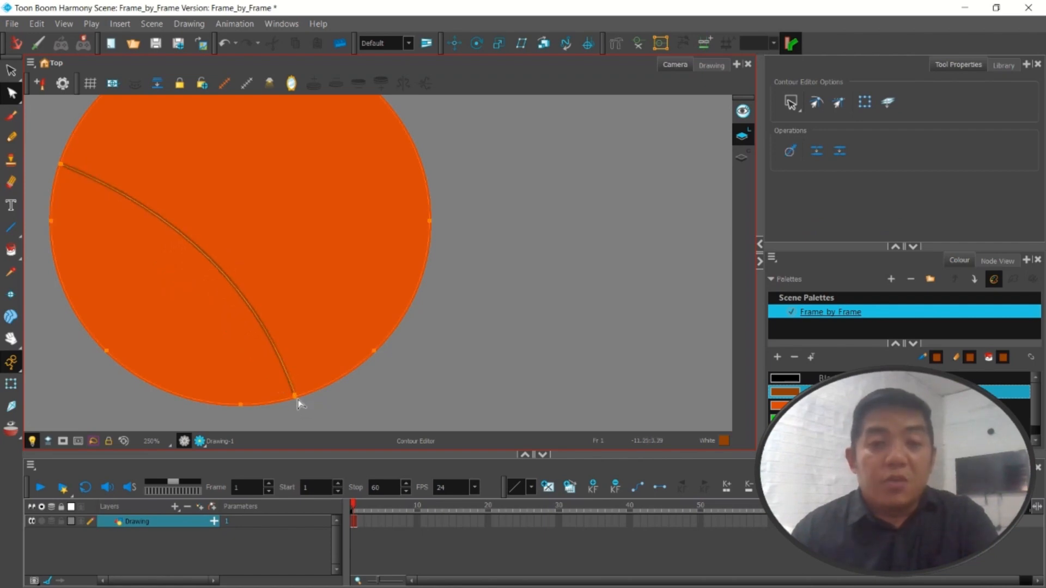
left_click(344, 412)
scroll(284, 330, "down", 2)
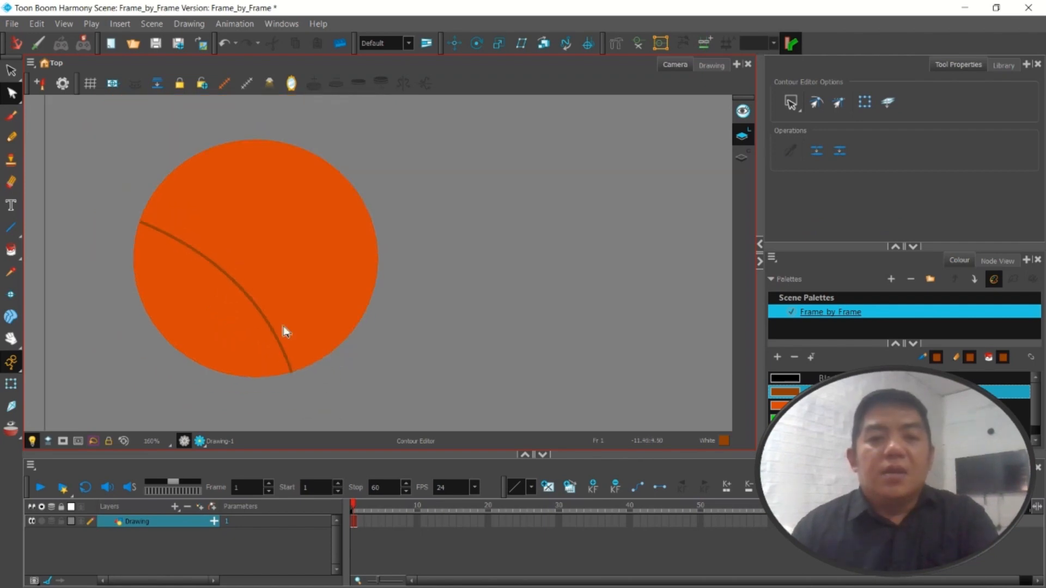
Draw a brown line across the ball's upper-right part and bend it with the Contour Editor into a curve bulging toward the centre
left_click(10, 228)
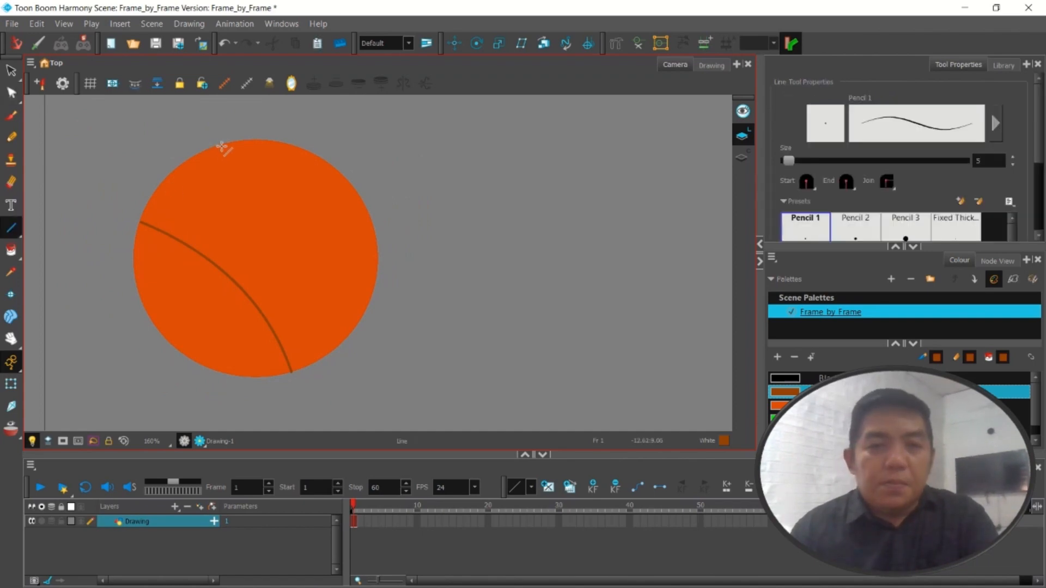
left_click_drag(222, 146, 377, 261)
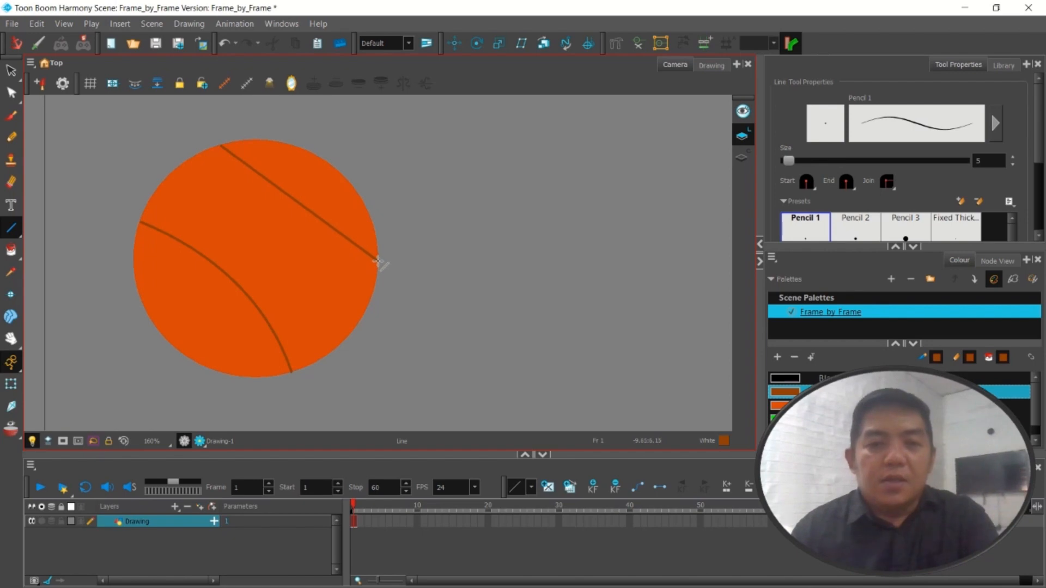
left_click(11, 93)
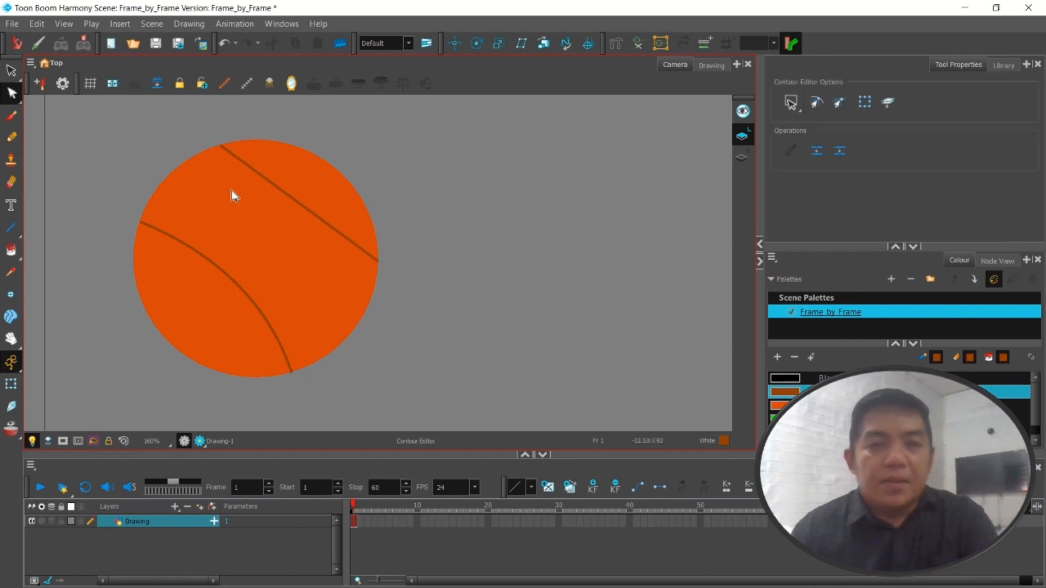
left_click(310, 216)
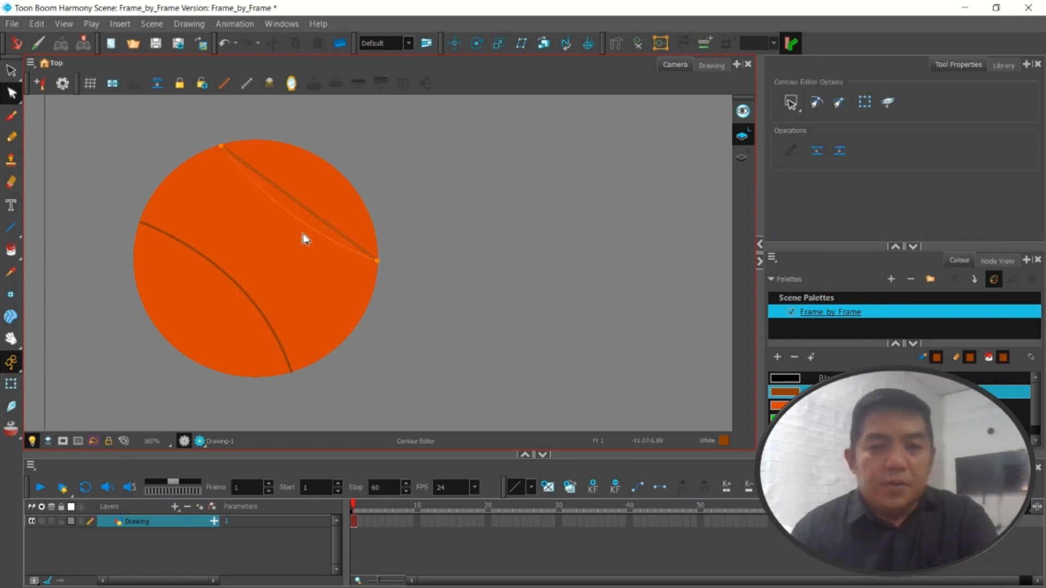
left_click_drag(304, 242, 306, 233)
left_click(182, 315)
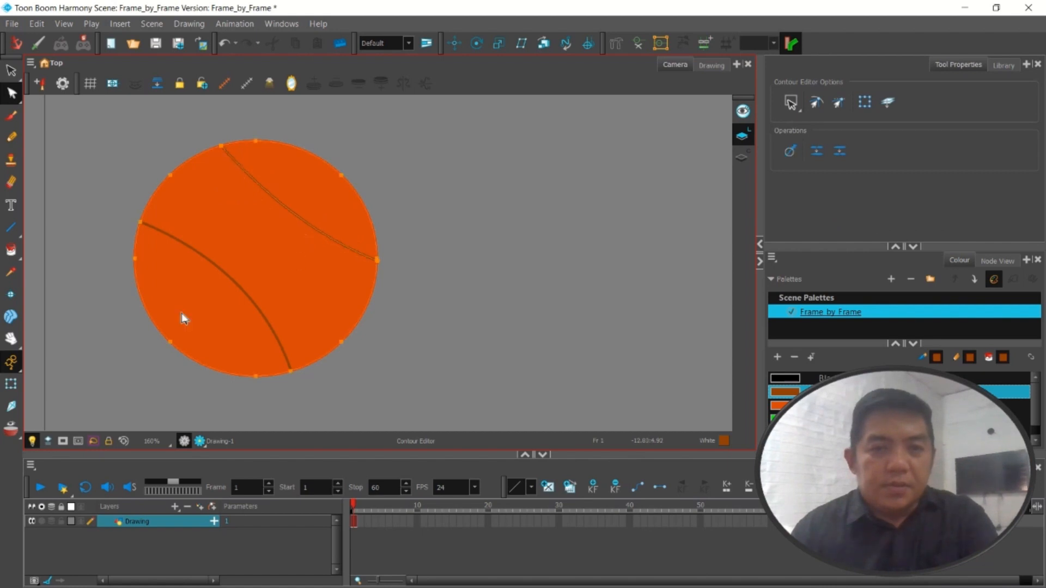
Draw a brown seam from the ball's lower-left edge to its upper-right edge and bend it into a smooth curve bulging toward the lower right
left_click(11, 227)
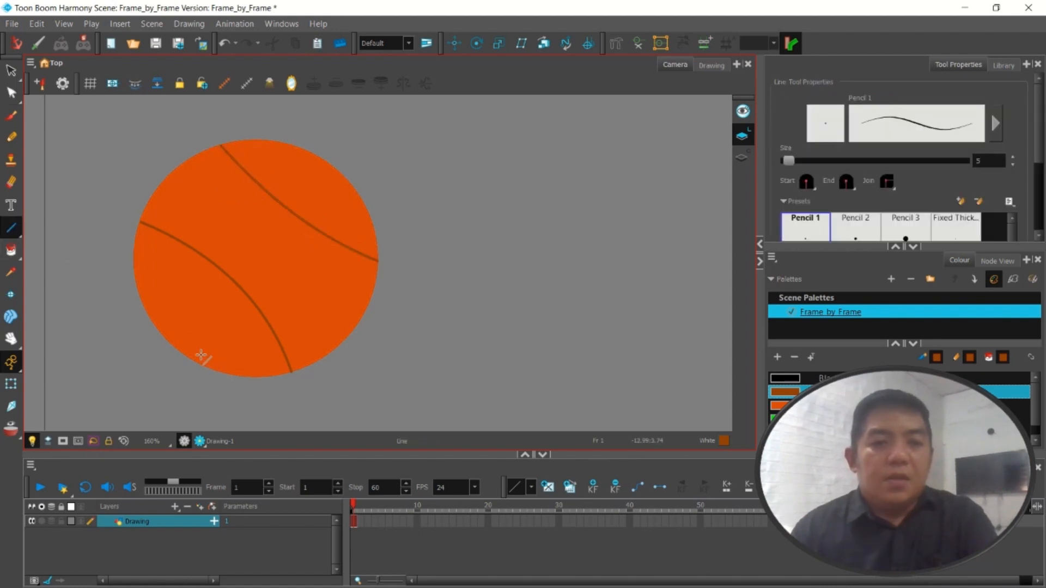
left_click_drag(178, 350, 354, 191)
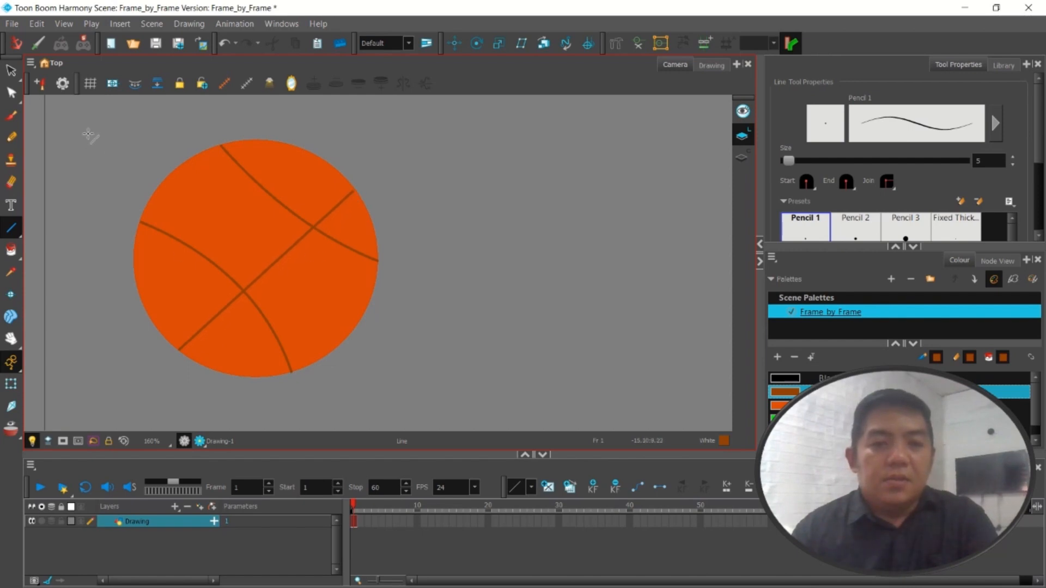
left_click(11, 93)
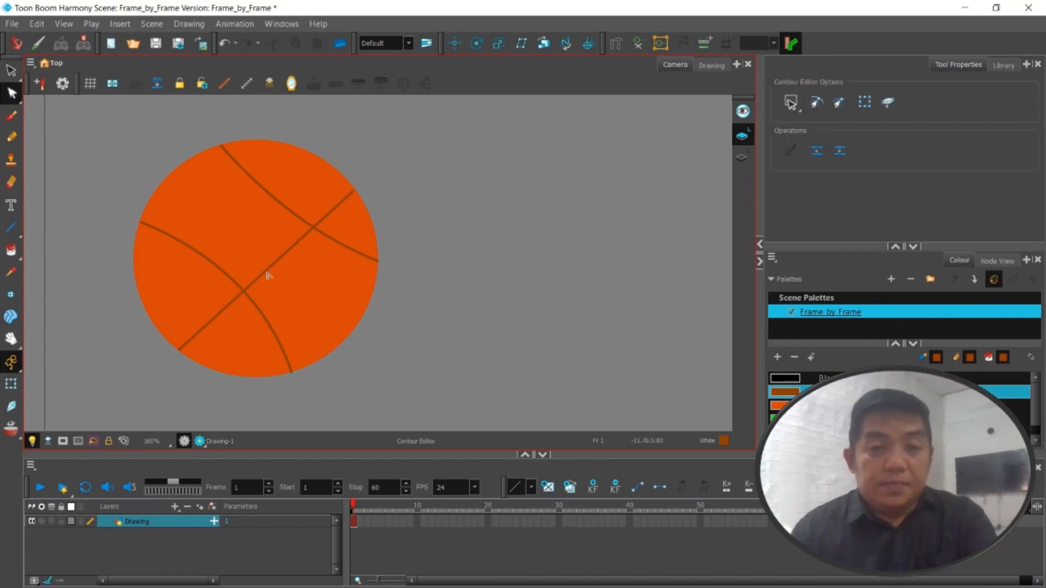
left_click_drag(273, 270, 294, 284)
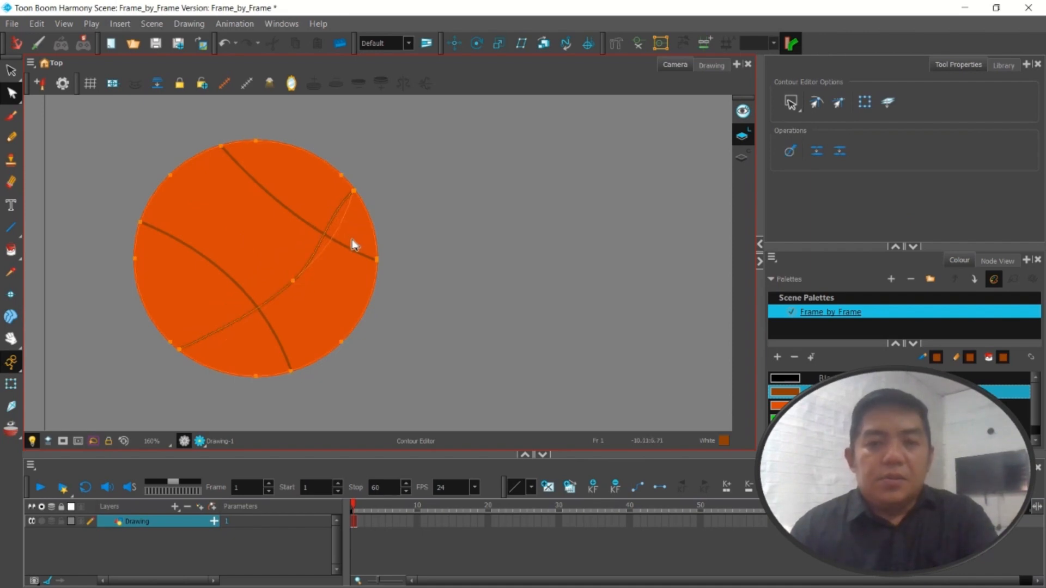
left_click_drag(352, 240, 352, 240)
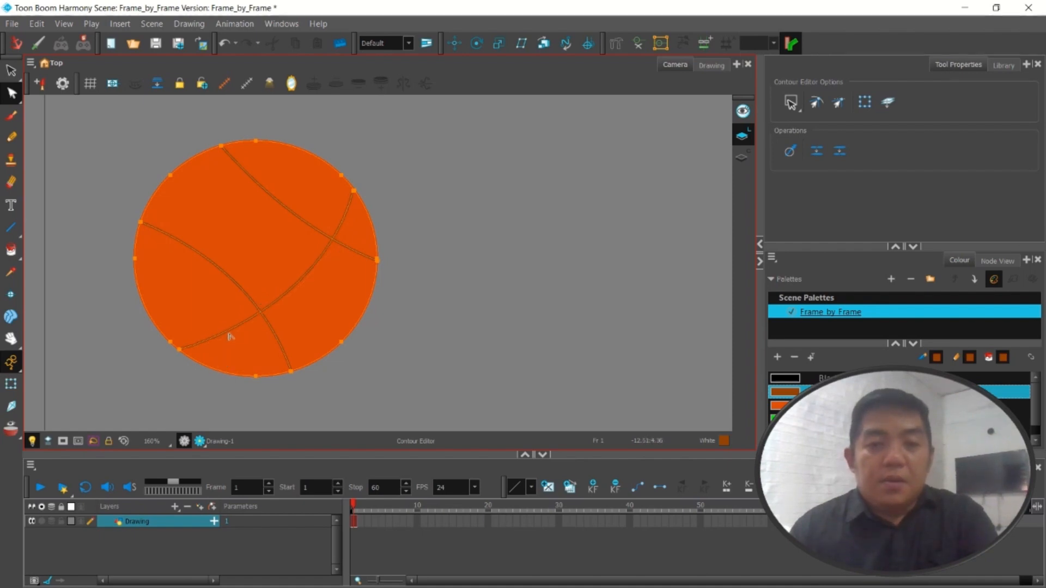
Draw a brown seam between the two side curves, from the upper-left to the lower-right edge, and bow it slightly toward the upper right
left_click(10, 227)
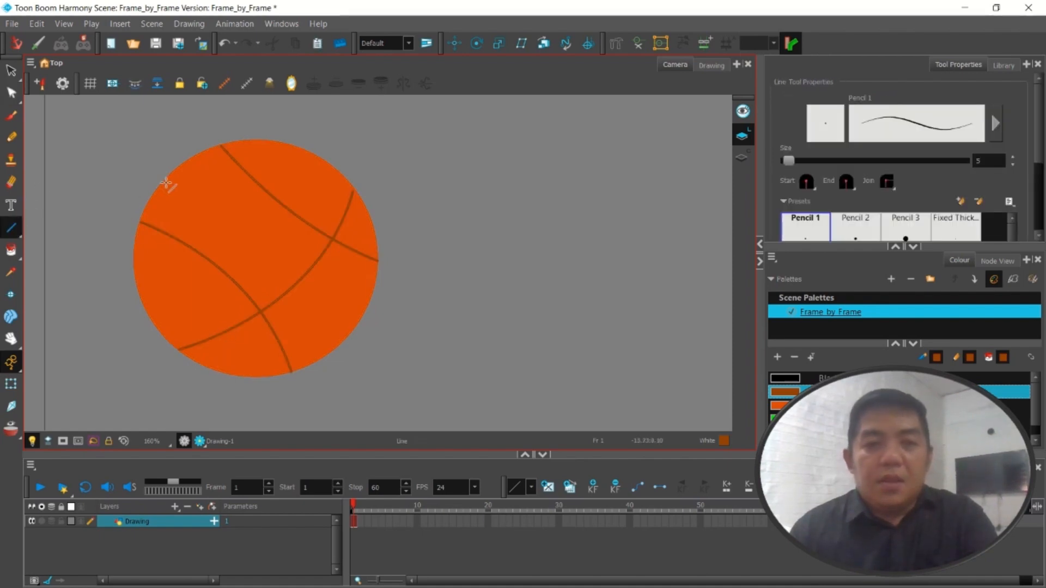
left_click_drag(172, 174, 355, 323)
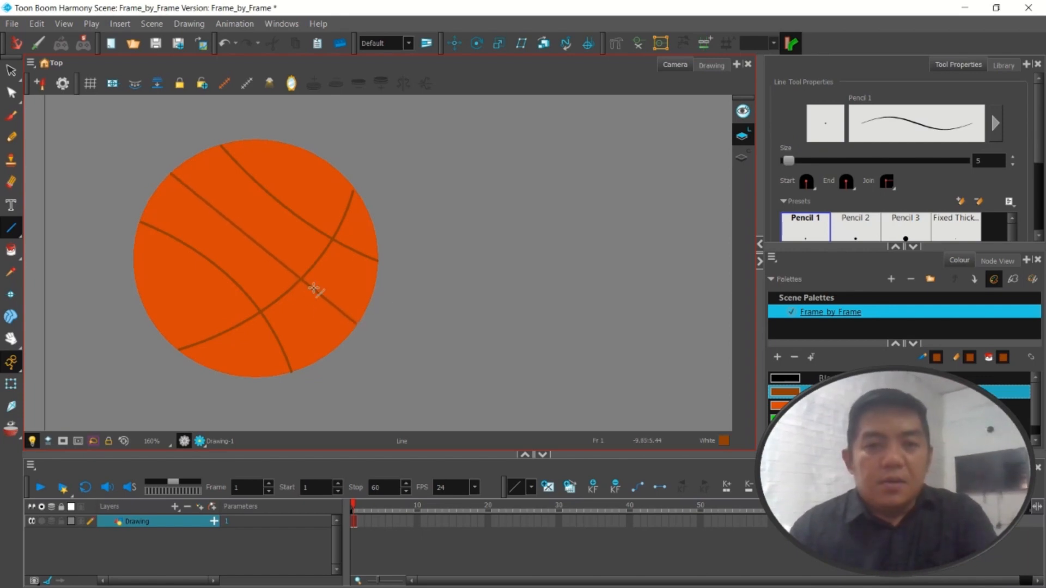
key("alt+q")
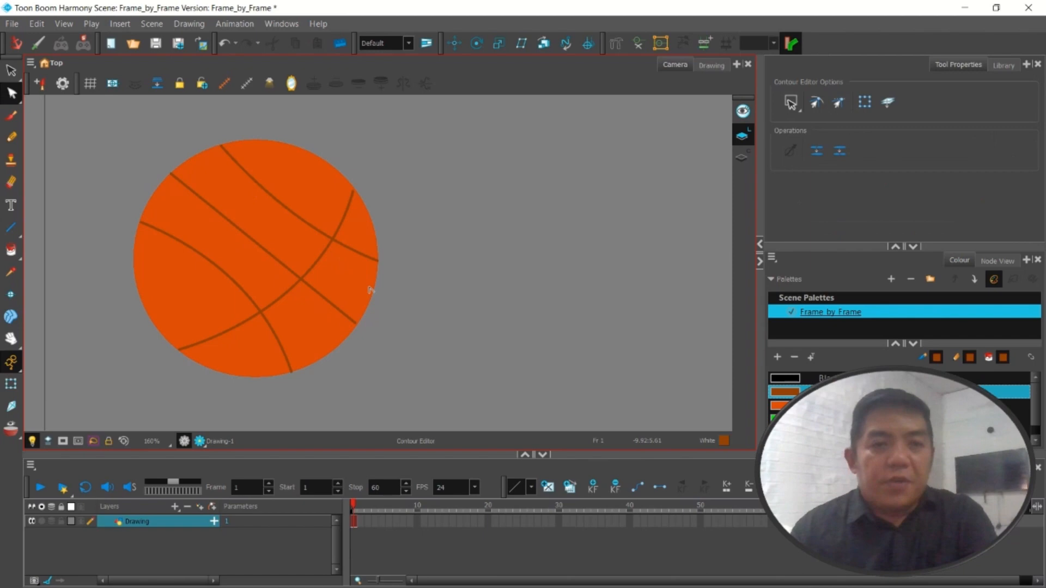
left_click(280, 262)
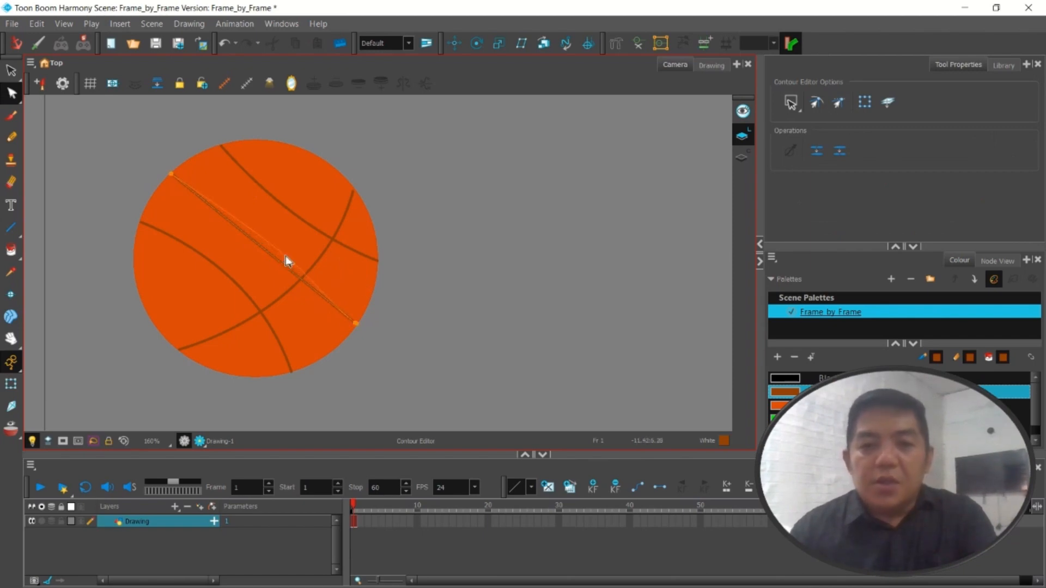
left_click_drag(285, 256, 288, 254)
left_click(412, 305)
Select the whole ball, including its fill and all seams, with the Select tool
scroll(418, 313, "down", 3)
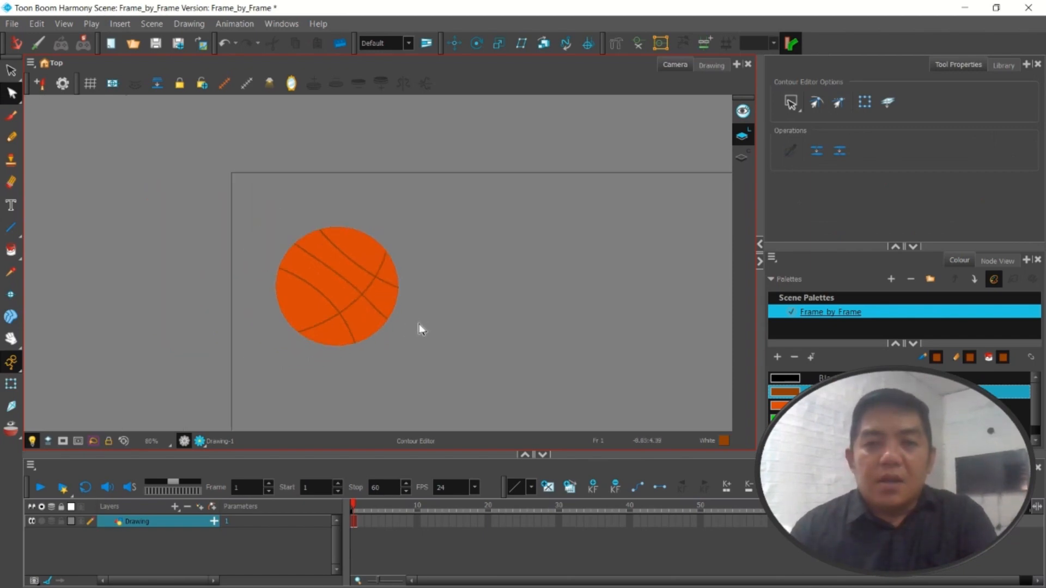
scroll(421, 329, "down", 2)
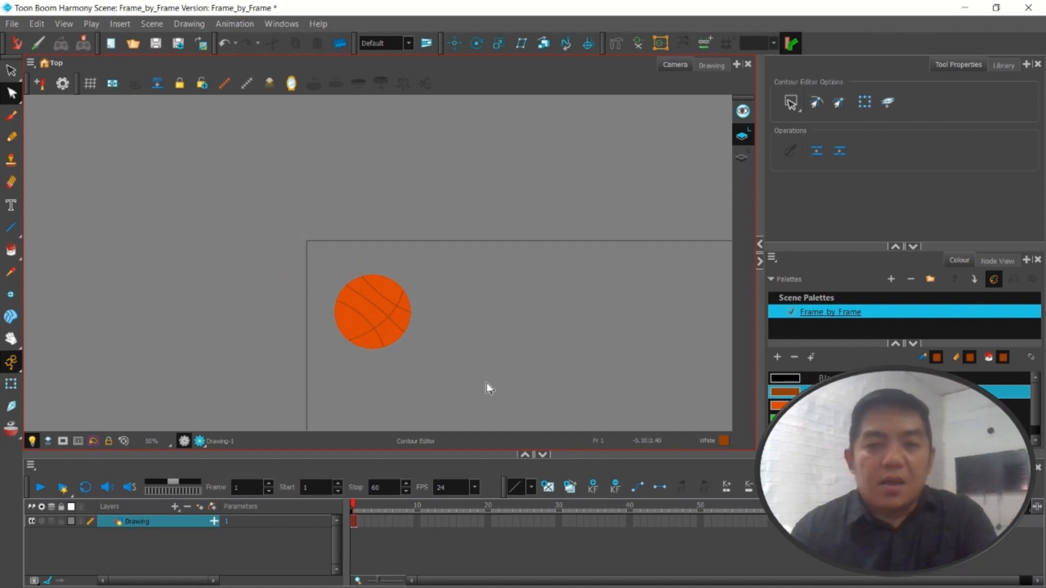
scroll(468, 392, "up", 2)
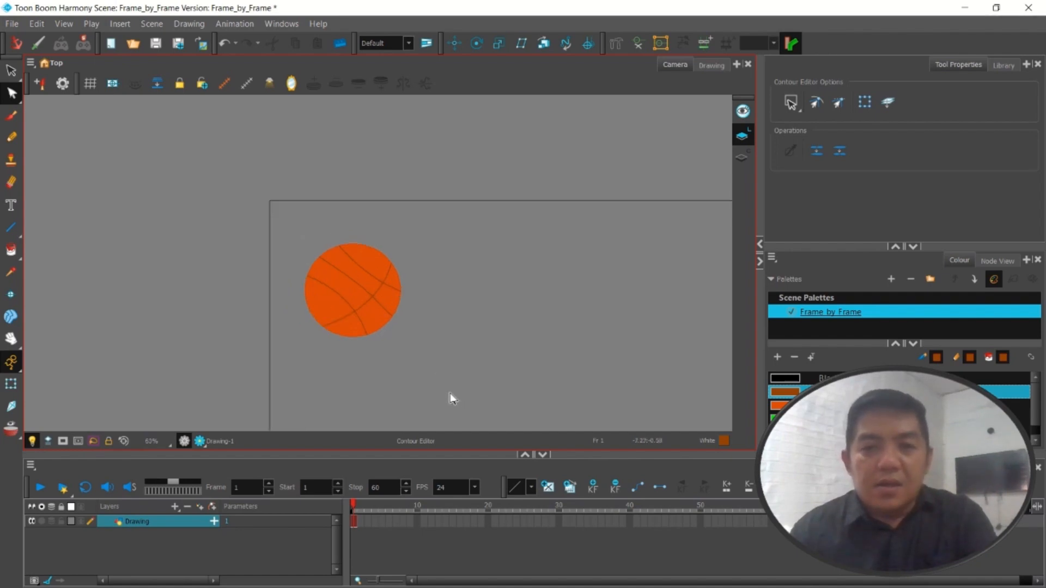
scroll(415, 363, "down", 1)
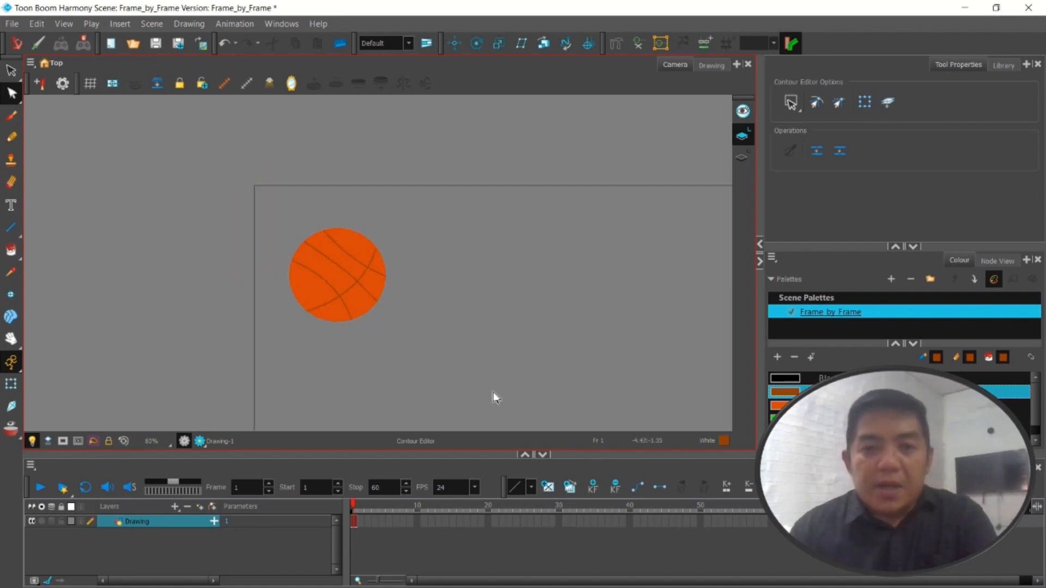
scroll(327, 362, "up", 3)
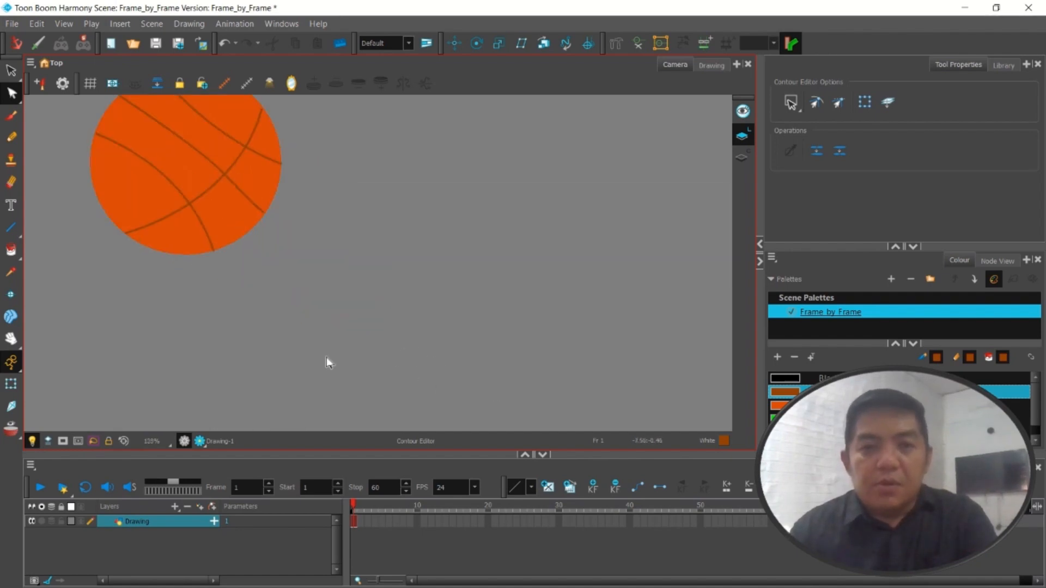
scroll(313, 327, "down", 2)
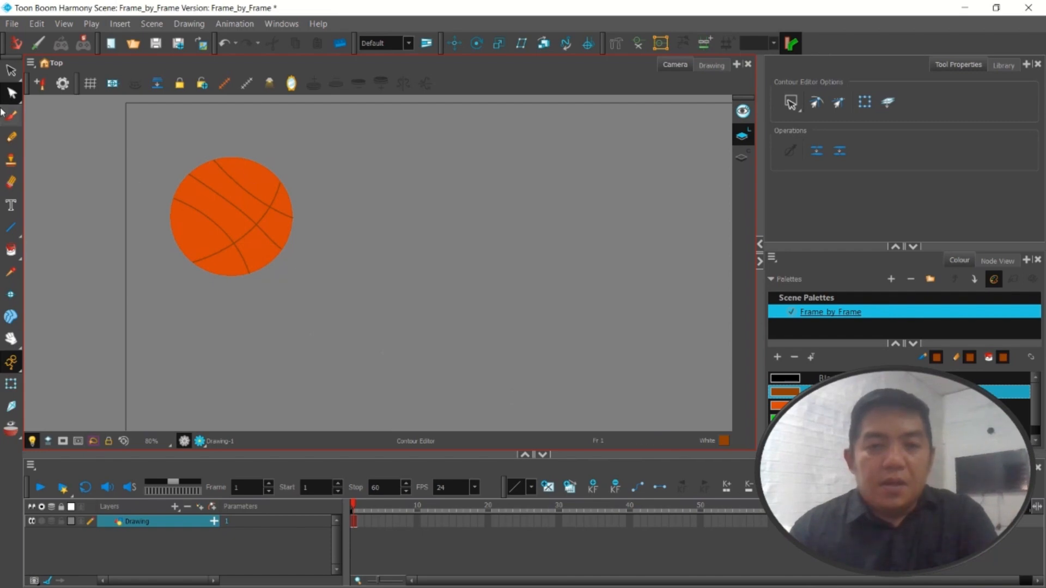
left_click(11, 71)
left_click(793, 101)
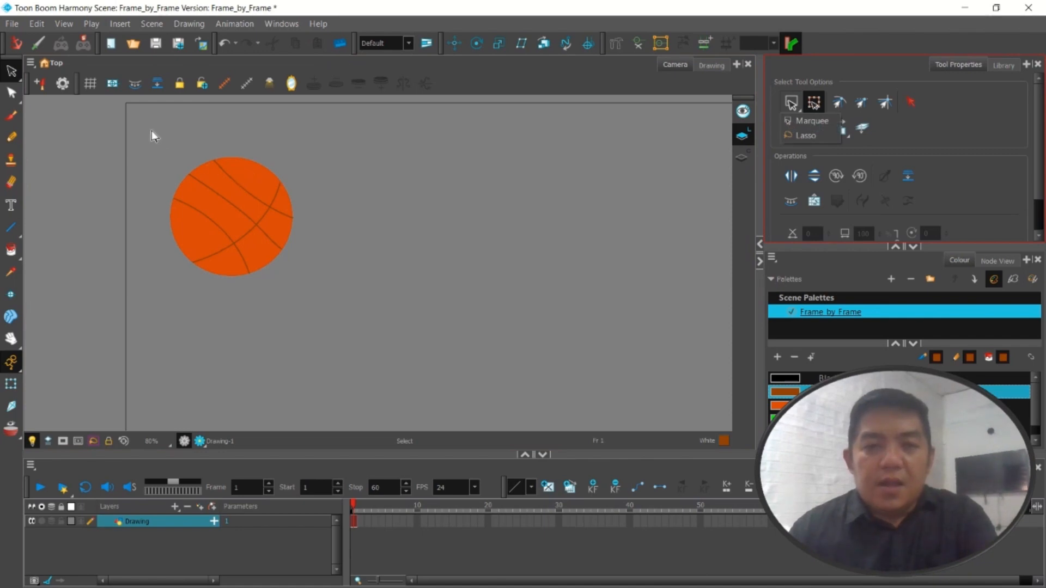
mouse_move(151, 130)
left_mouse_down()
mouse_move(295, 343)
mouse_move(347, 333)
mouse_move(345, 319)
left_mouse_up()
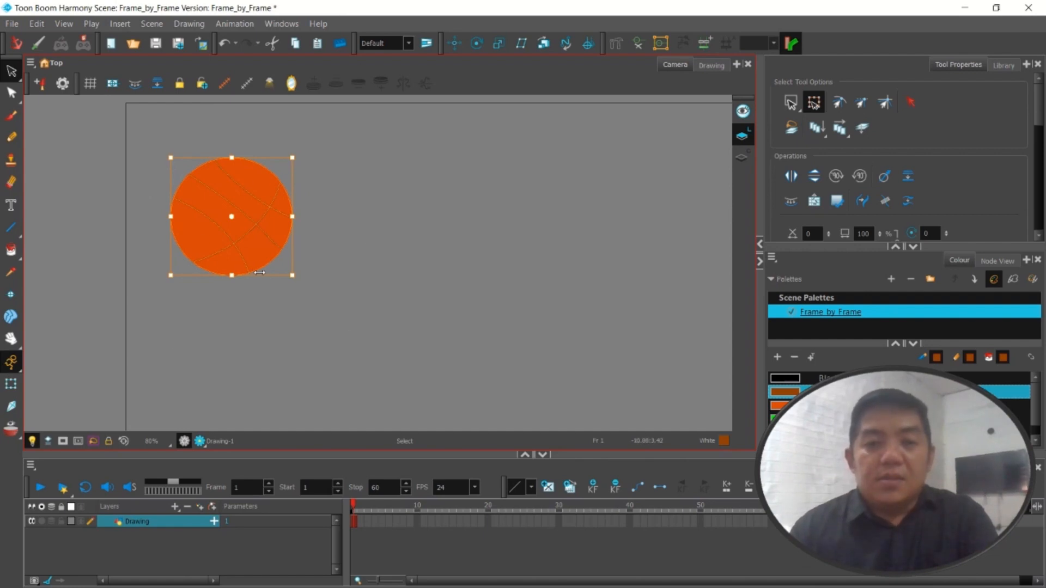
right_click(355, 506)
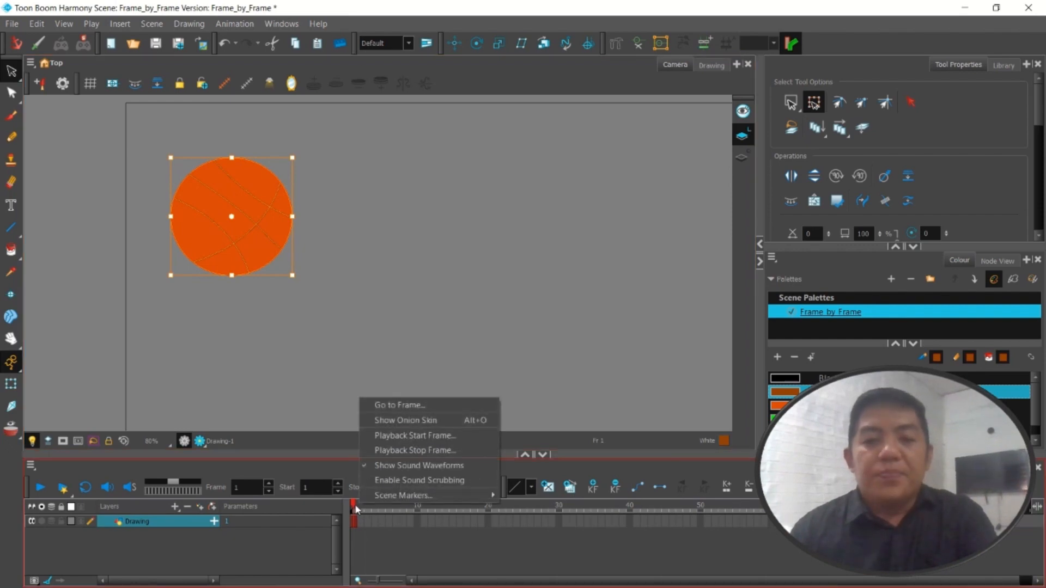
right_click(354, 522)
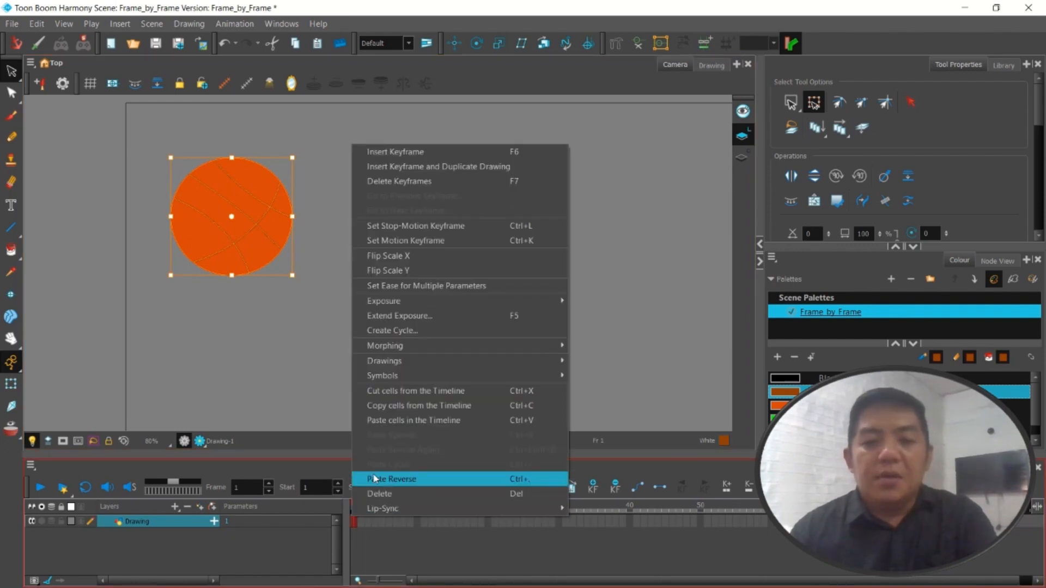
mouse_move(371, 382)
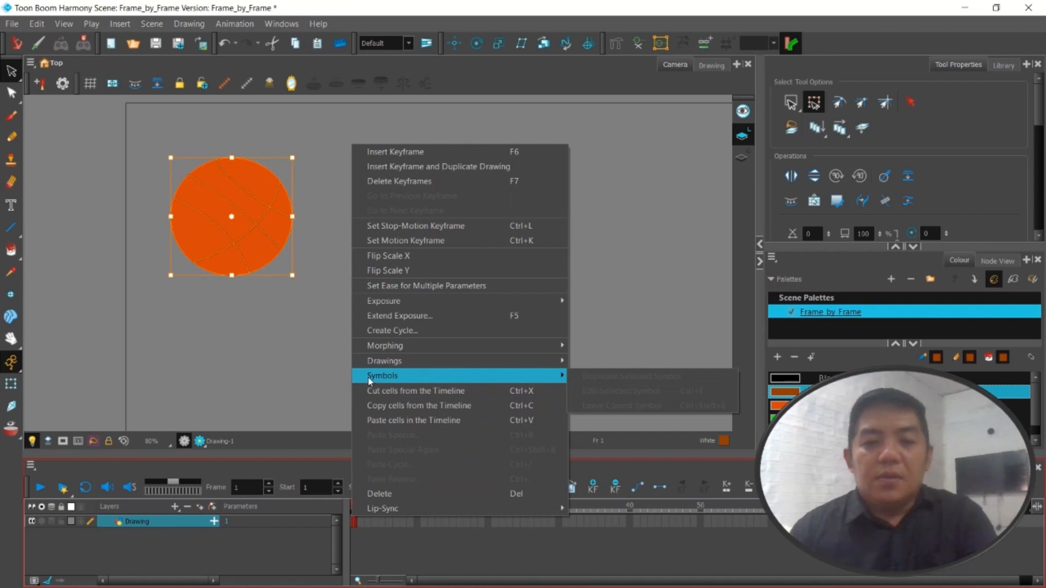
left_click(377, 526)
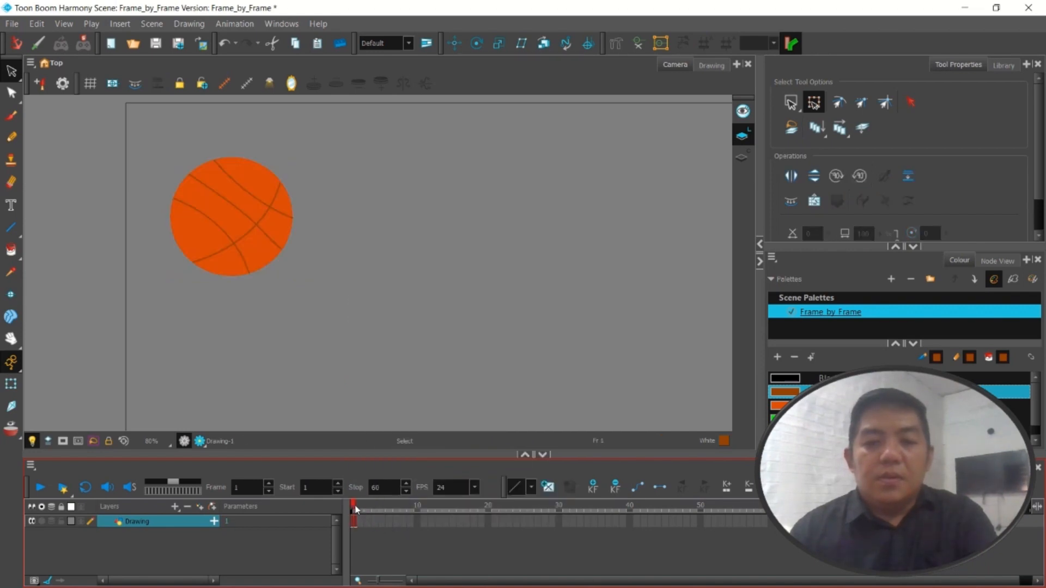
Show the onion skin and insert a keyframe at frame 2 of the Drawing layer
right_click(354, 505)
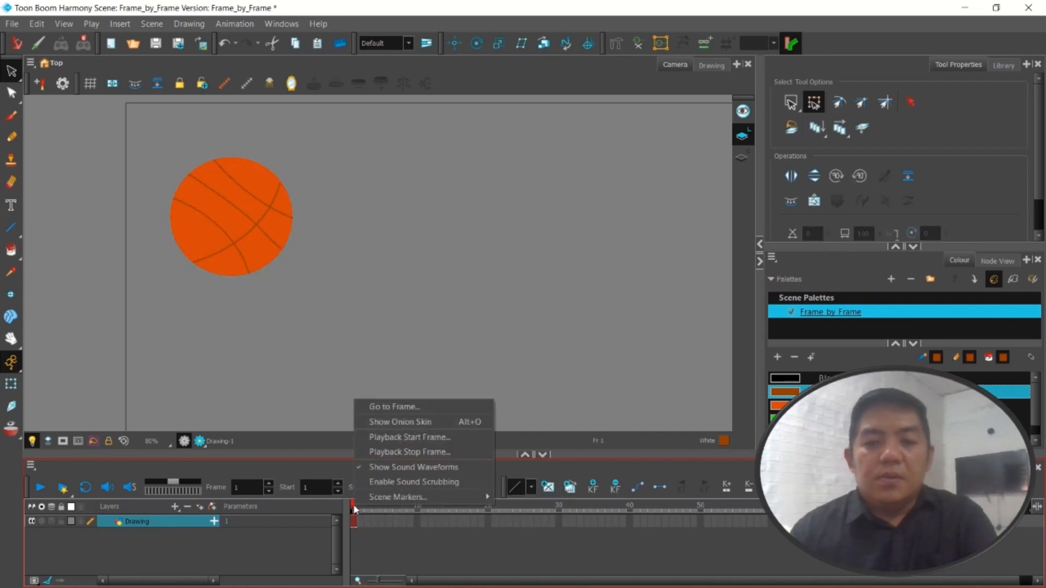
left_click(397, 423)
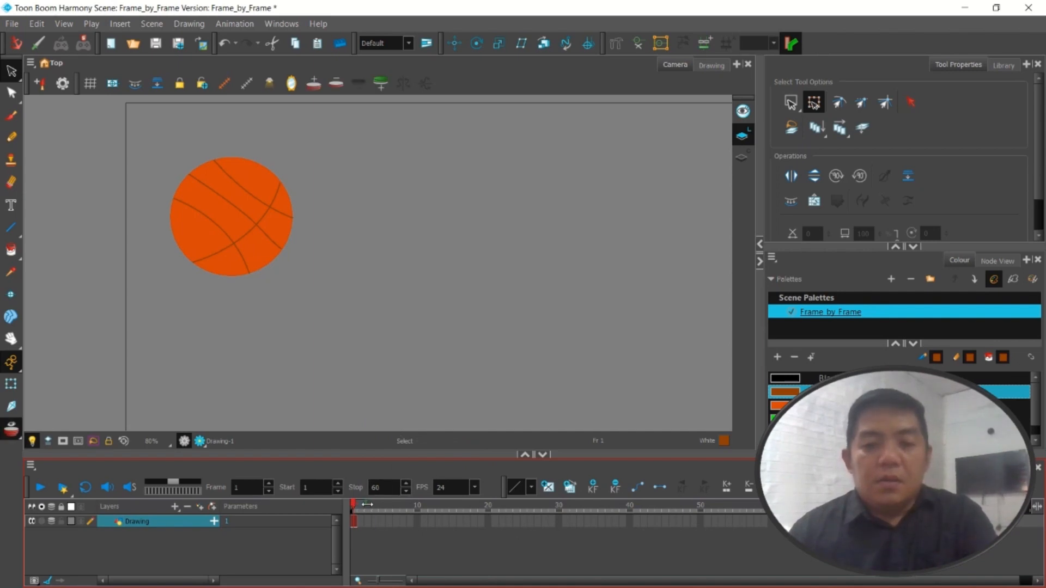
left_click(361, 522)
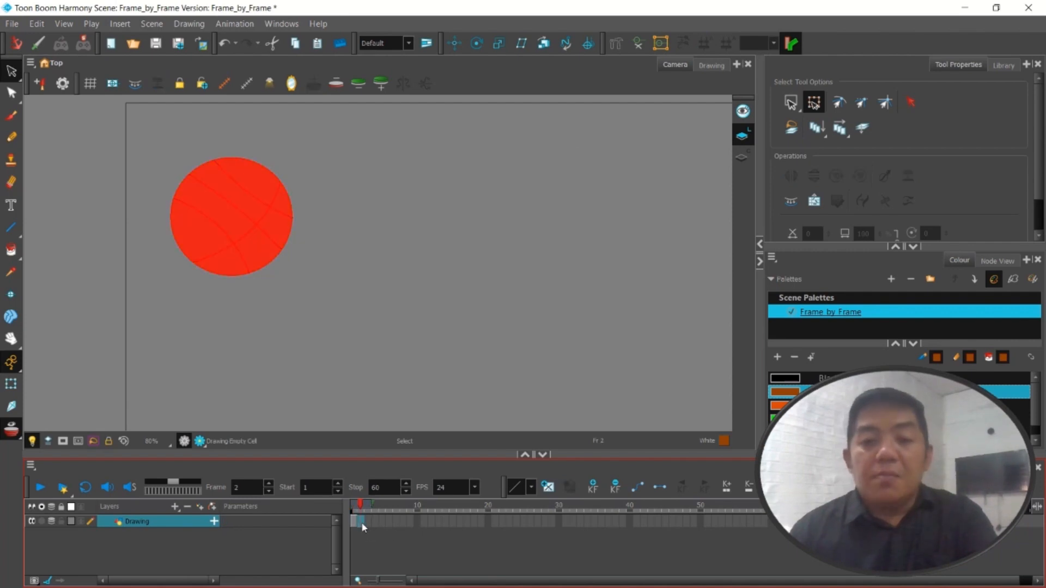
right_click(361, 522)
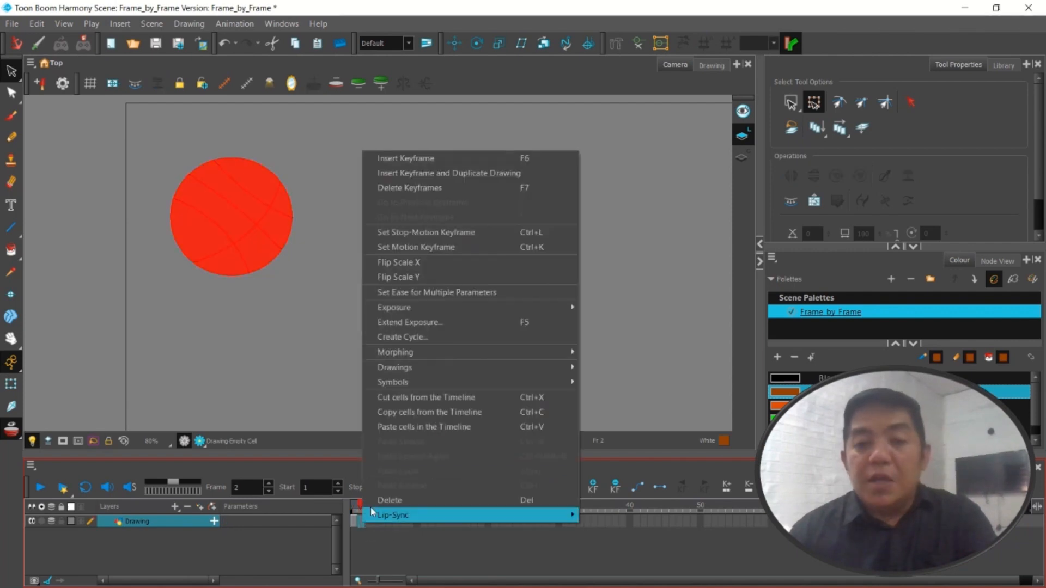
left_click(422, 167)
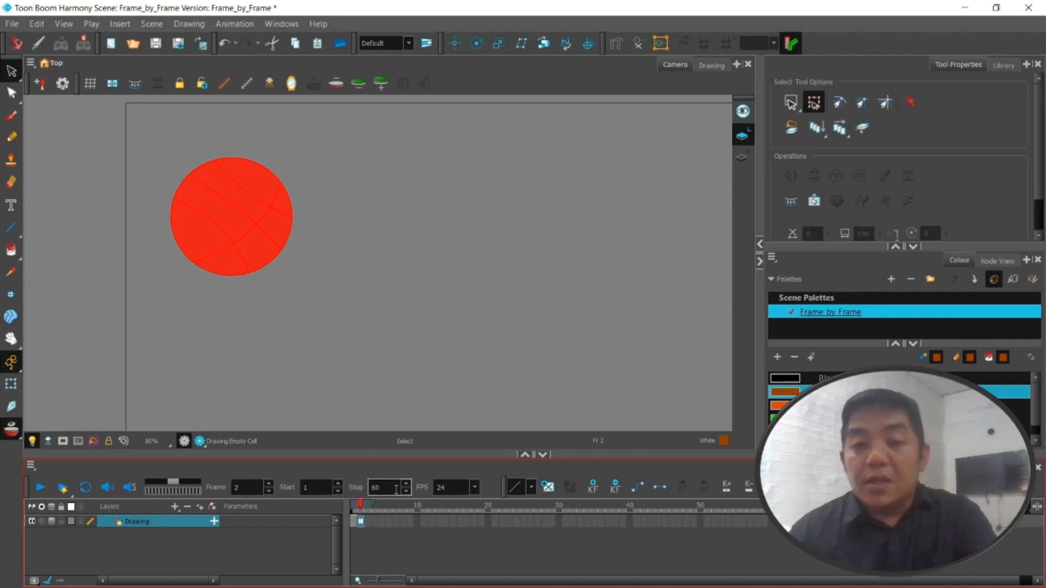
Paste the ball into frame 2, offset it down and right so it overlaps the onion-skinned ball, and rotate it clockwise
key("ctrl+v")
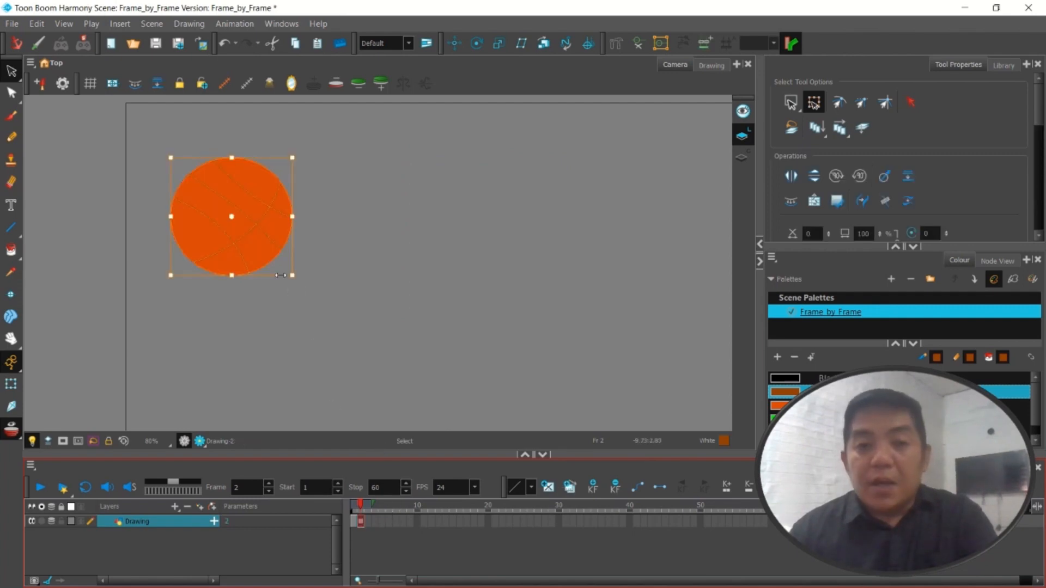
left_click_drag(272, 251, 331, 307)
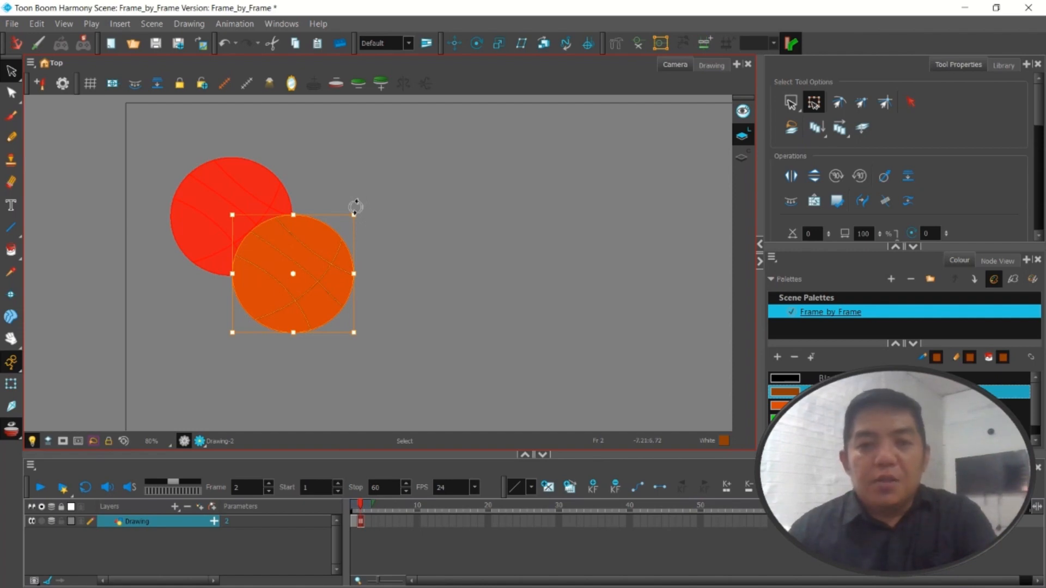
left_click_drag(357, 207, 377, 260)
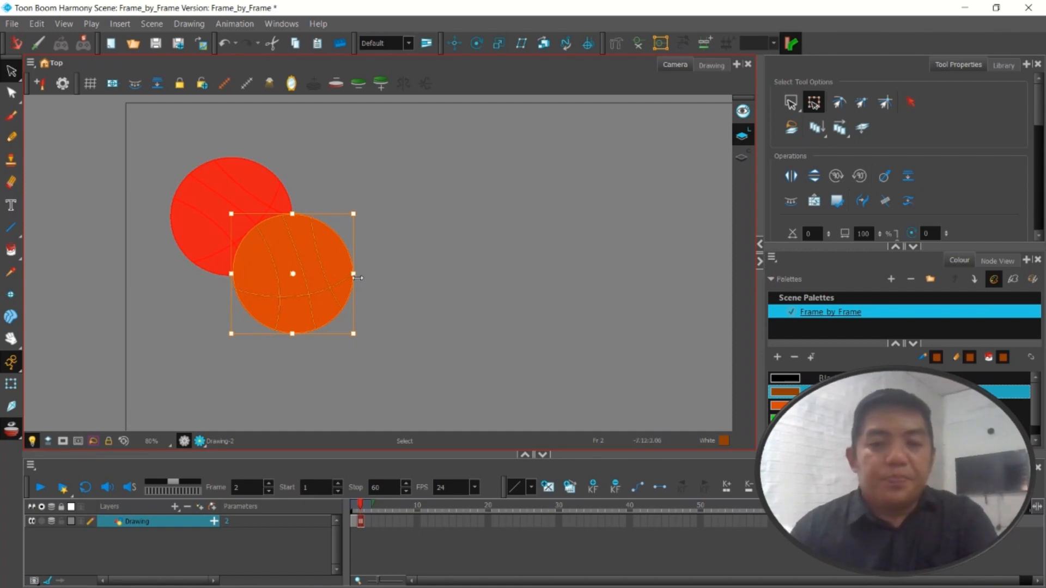
Narrow the frame 2 ball into a slightly counterclockwise-tilted oval and move it farther down and right, to the edge of the onion-skinned ball
left_click_drag(357, 278, 340, 279)
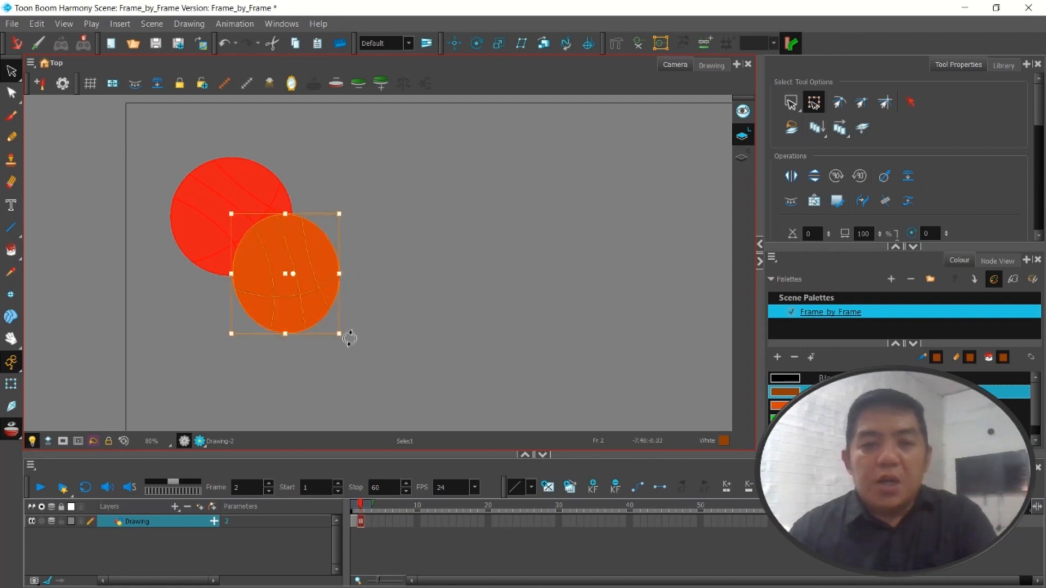
left_click_drag(356, 337, 372, 325)
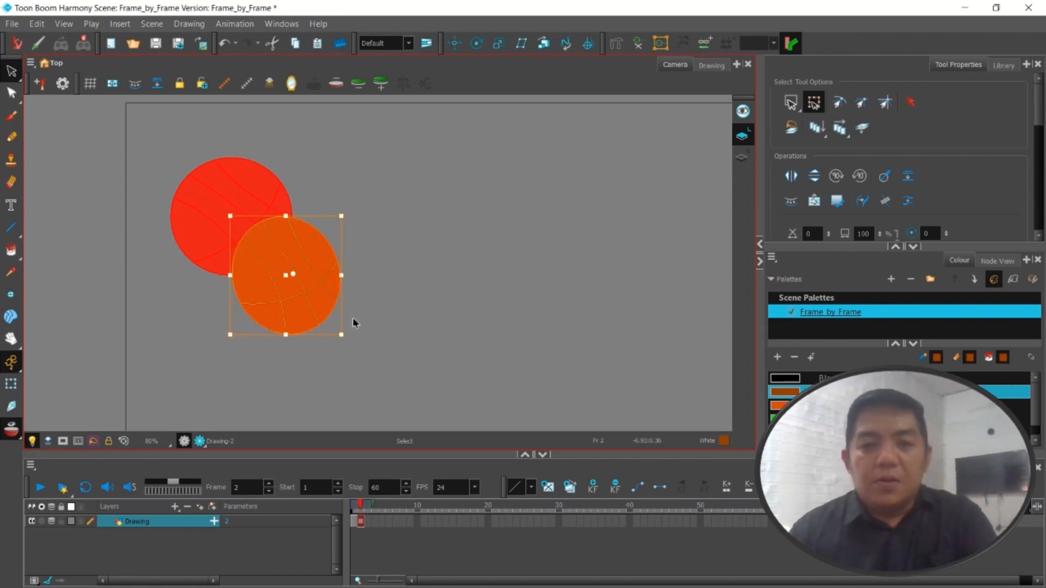
left_click_drag(306, 288, 328, 326)
scroll(382, 365, "down", 4)
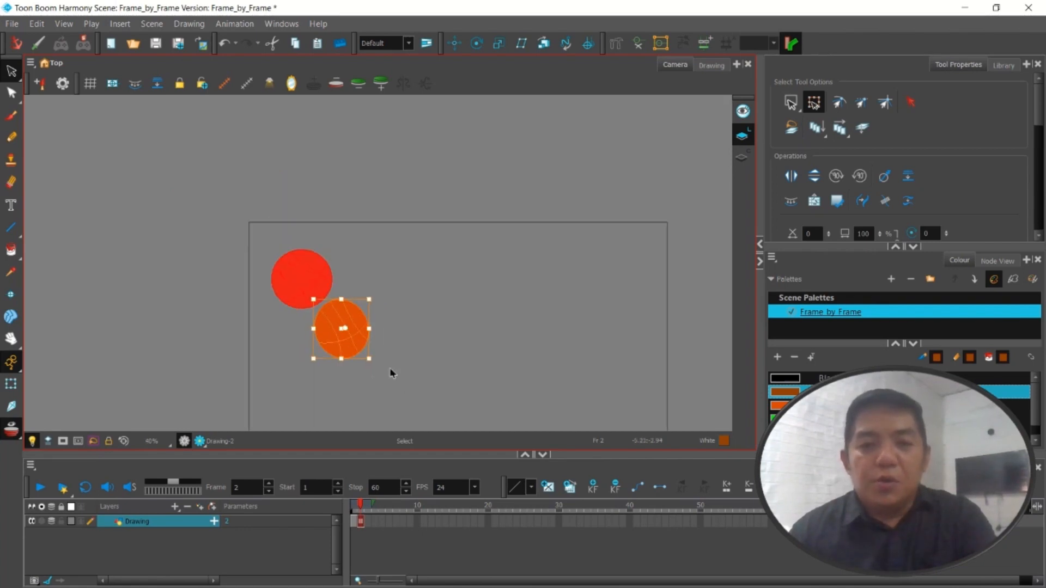
Insert a keyframe at frame 3 of the Drawing layer
scroll(387, 374, "up", 1)
scroll(388, 374, "down", 1)
scroll(388, 374, "up", 1)
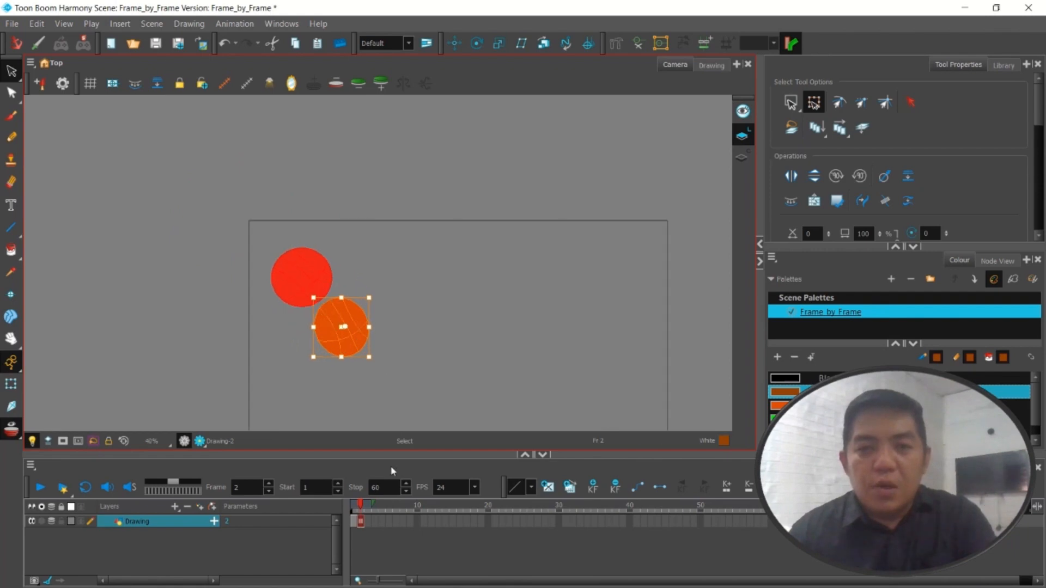
scroll(389, 386, "up", 1)
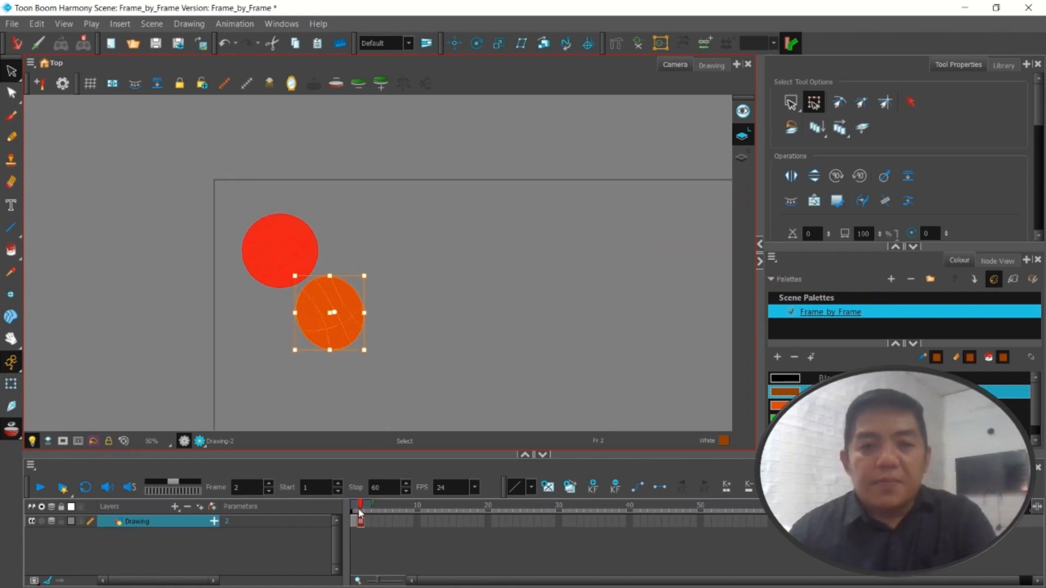
left_click_drag(361, 506, 359, 511)
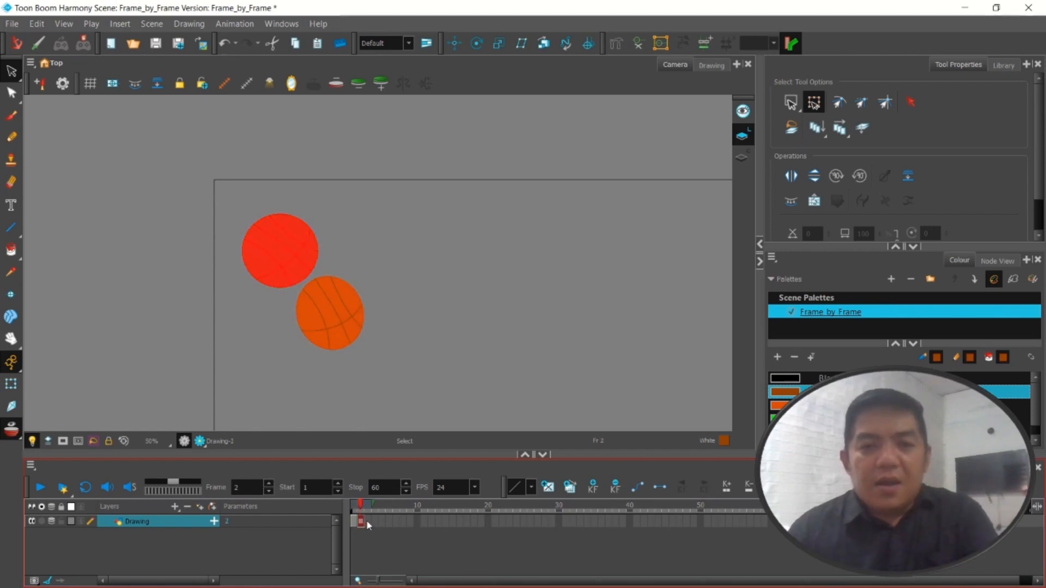
left_click(366, 519)
right_click(366, 519)
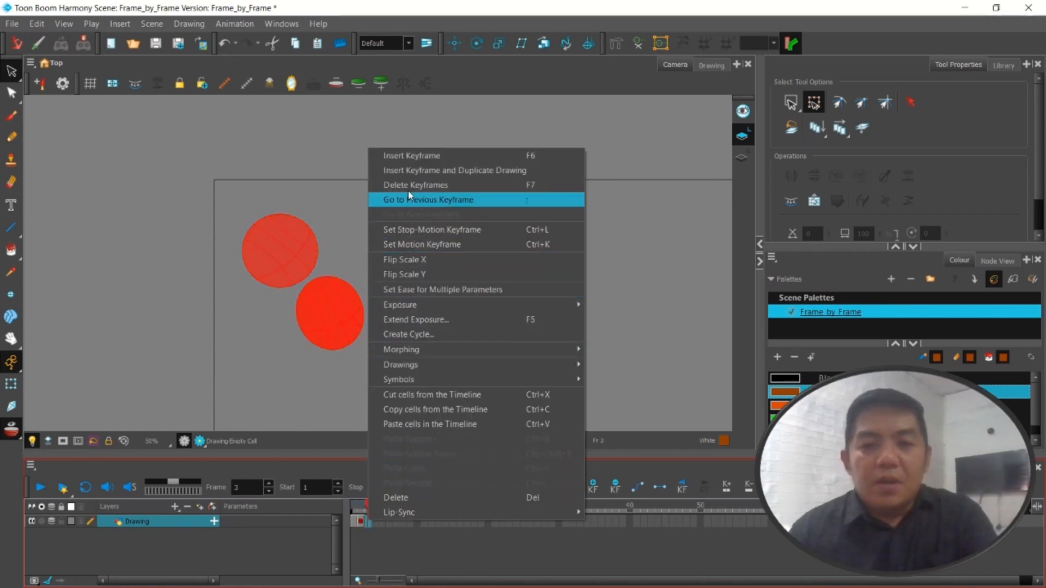
left_click(420, 157)
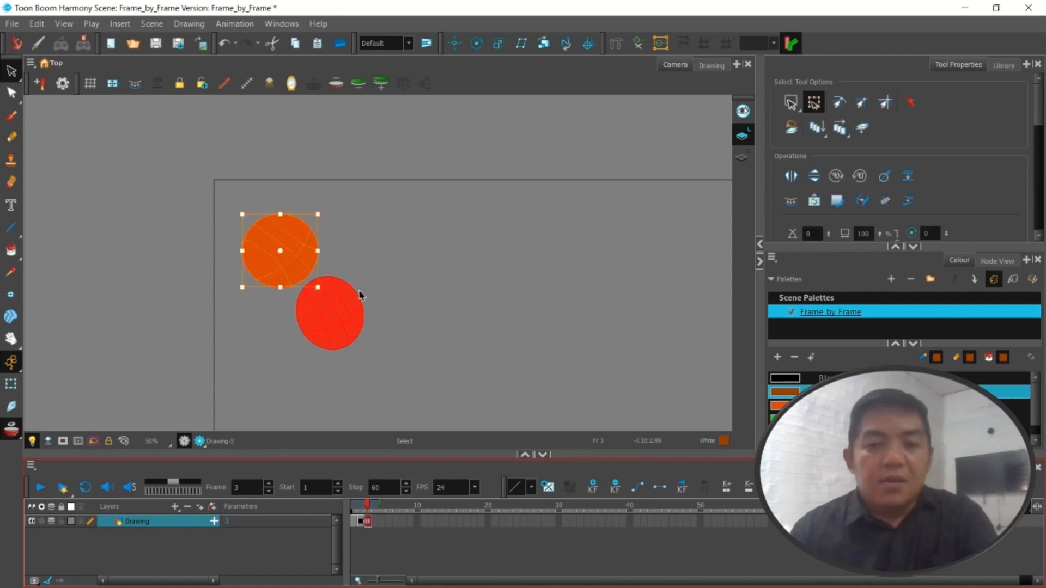
Position the pasted round ball in frame 3 down and right of the onion-skinned frame 2 ball, and rotate it clockwise
left_click(289, 260)
left_click_drag(292, 263, 395, 391)
scroll(395, 392, "down", 2)
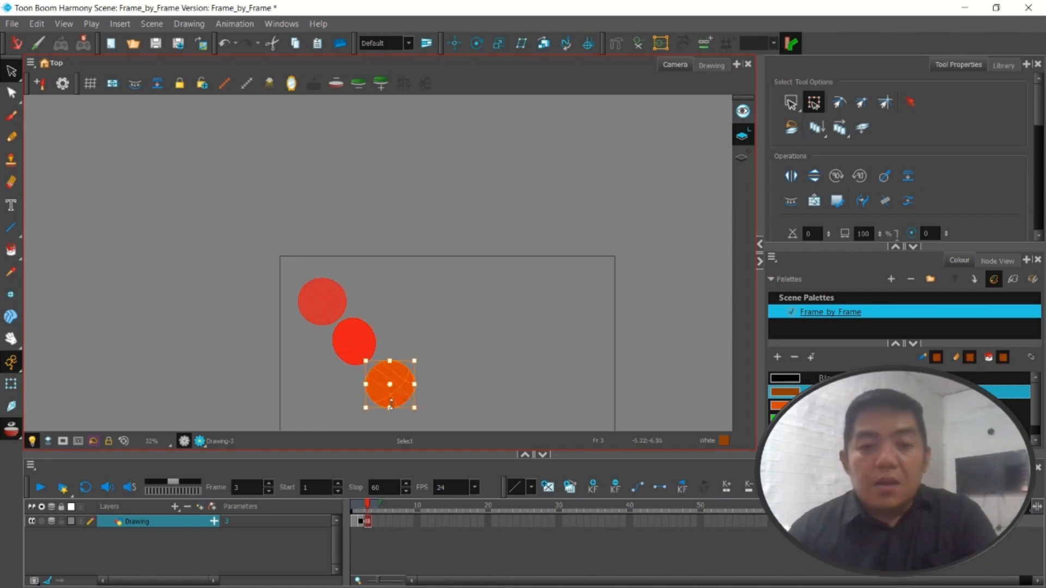
scroll(387, 400, "up", 3)
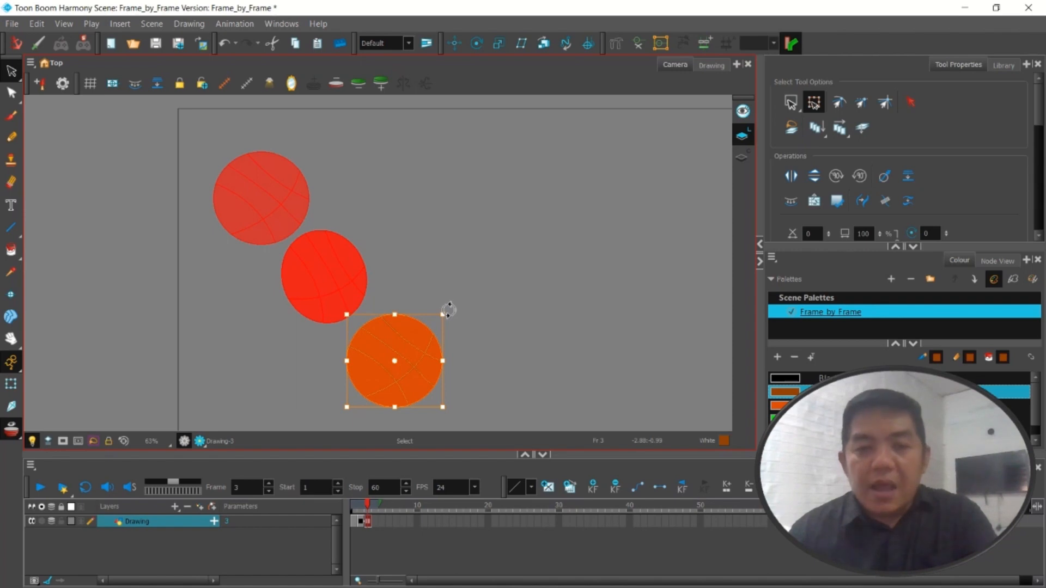
left_click_drag(448, 309, 472, 344)
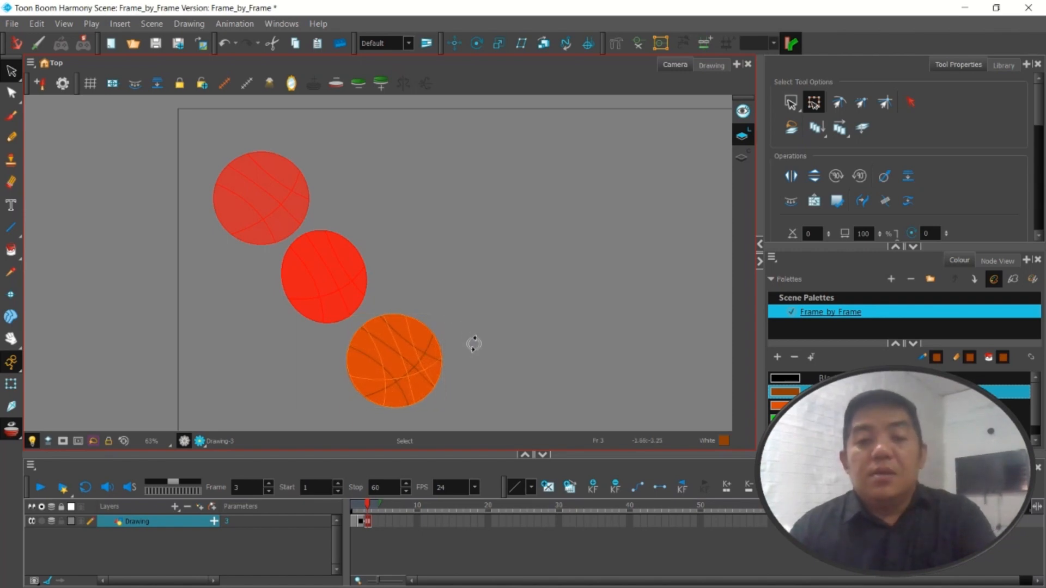
Squash the frame 3 ball vertically from its upper edge into a flat, wide oval and deselect it
left_click_drag(395, 313, 400, 349)
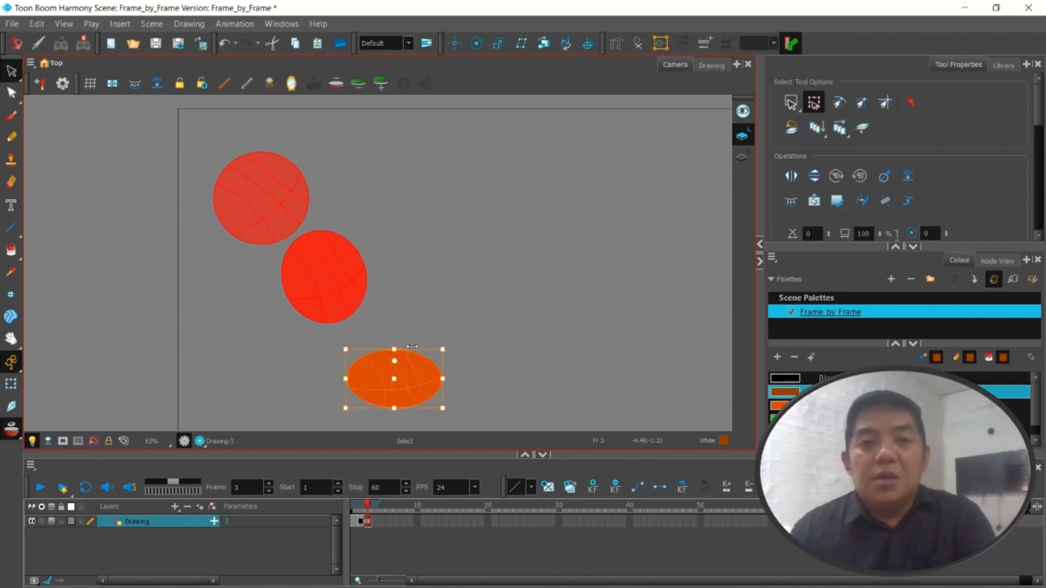
left_click_drag(394, 349, 396, 349)
left_click(399, 307)
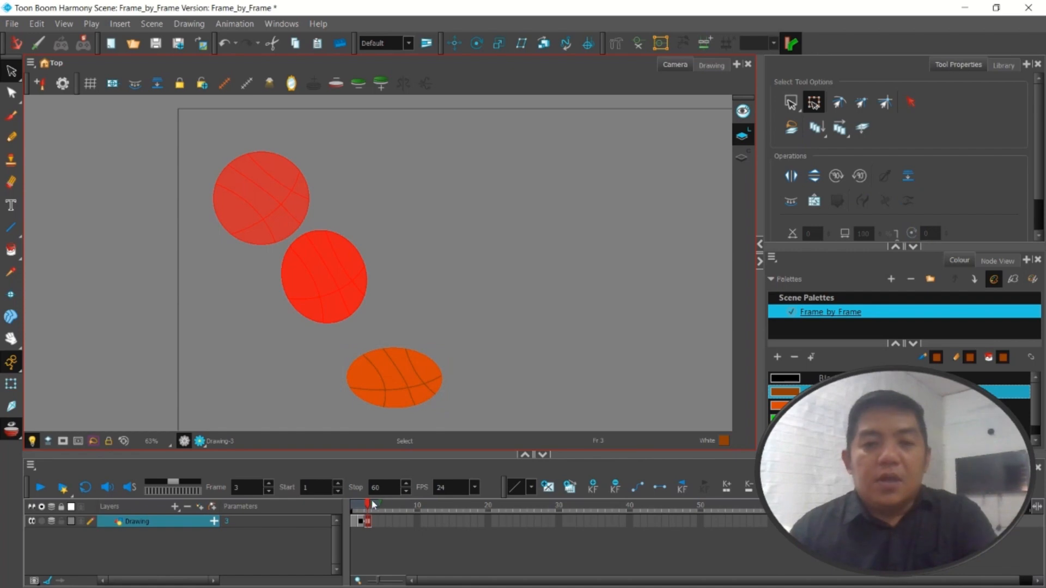
mouse_move(368, 504)
left_mouse_down()
mouse_move(354, 507)
mouse_move(374, 510)
mouse_move(351, 509)
mouse_move(368, 506)
left_mouse_up()
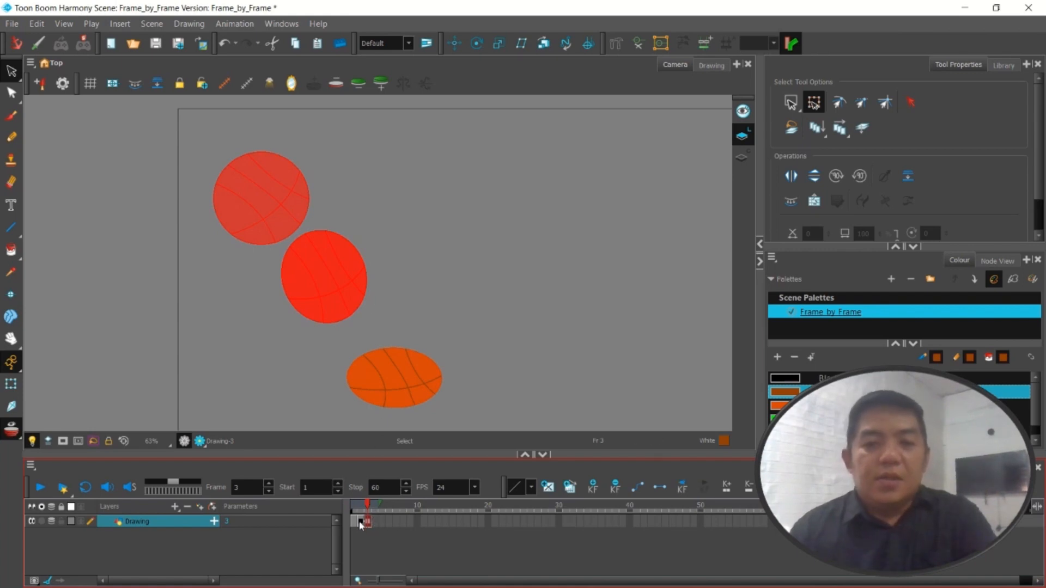
Copy the whole frame 2 ball and paste it into a new keyframe at frame 4 of the Drawing layer
left_click(360, 522)
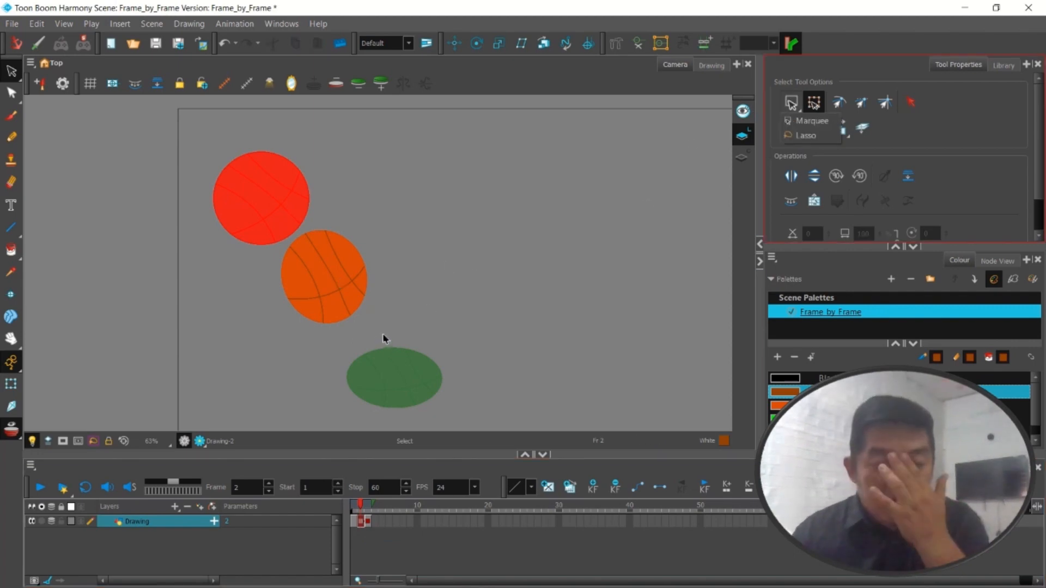
left_click_drag(382, 334, 250, 200)
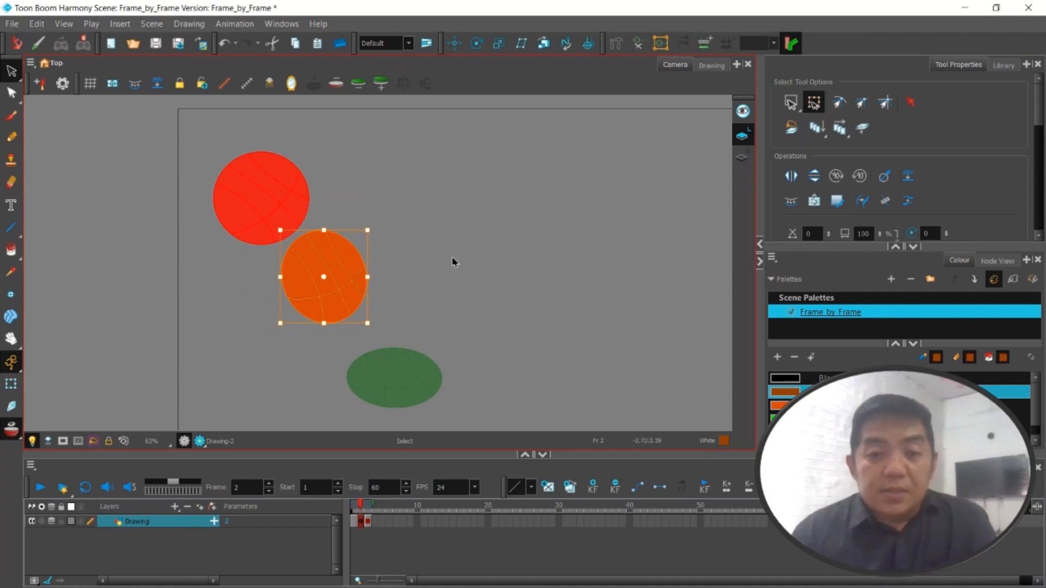
left_click(374, 523)
right_click(374, 521)
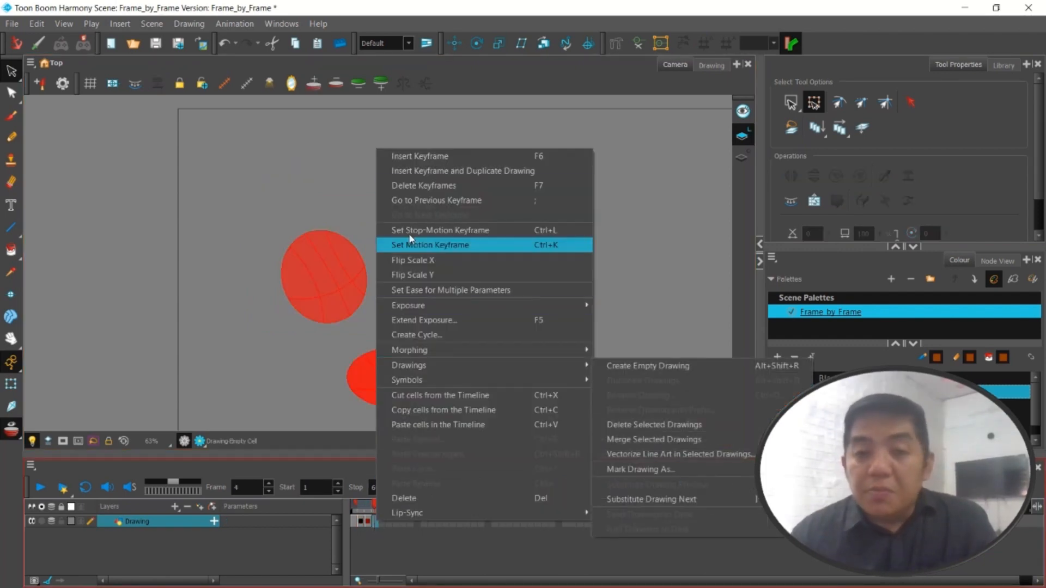
left_click(429, 156)
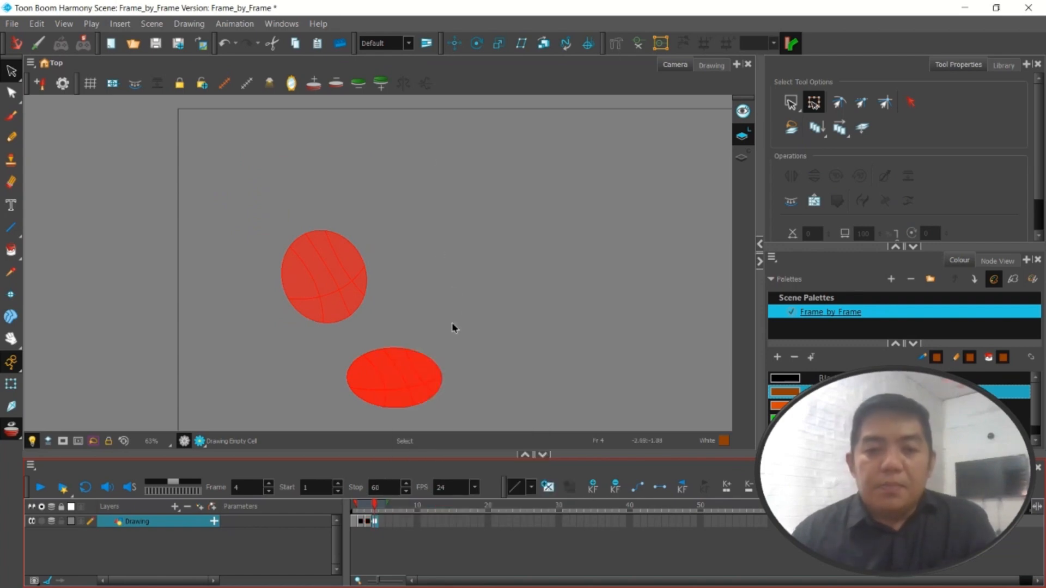
key("ctrl+v")
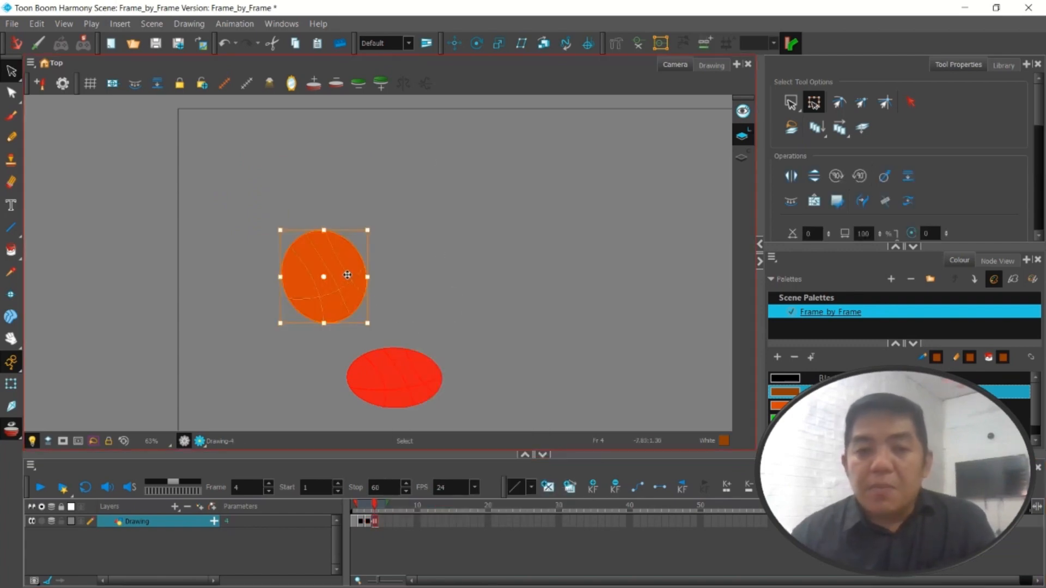
Move the frame 4 ball up and right of the squashed ball and rotate it clockwise so it leans to the right
left_click_drag(347, 275, 498, 274)
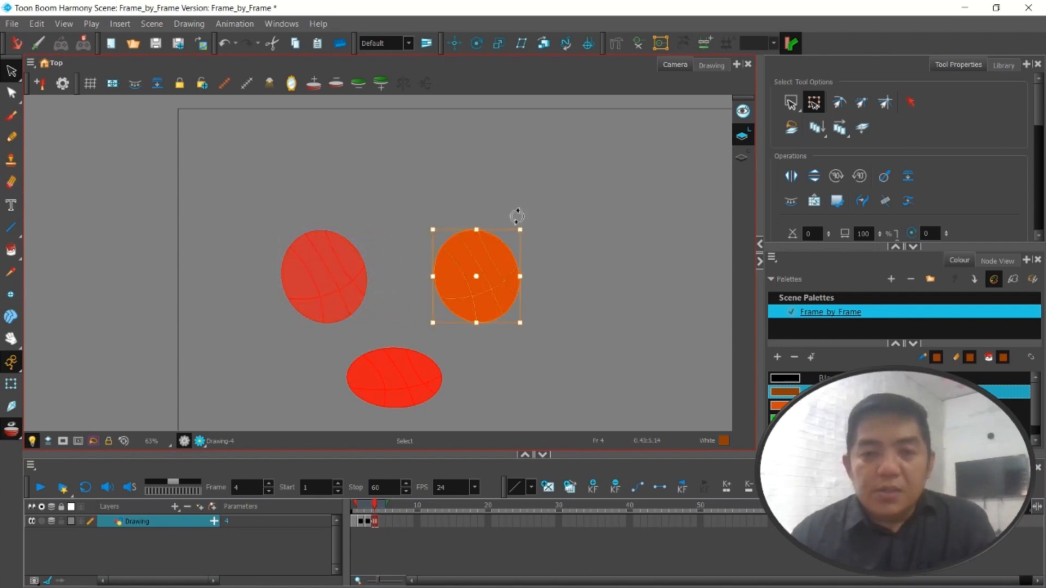
left_click_drag(517, 217, 578, 277)
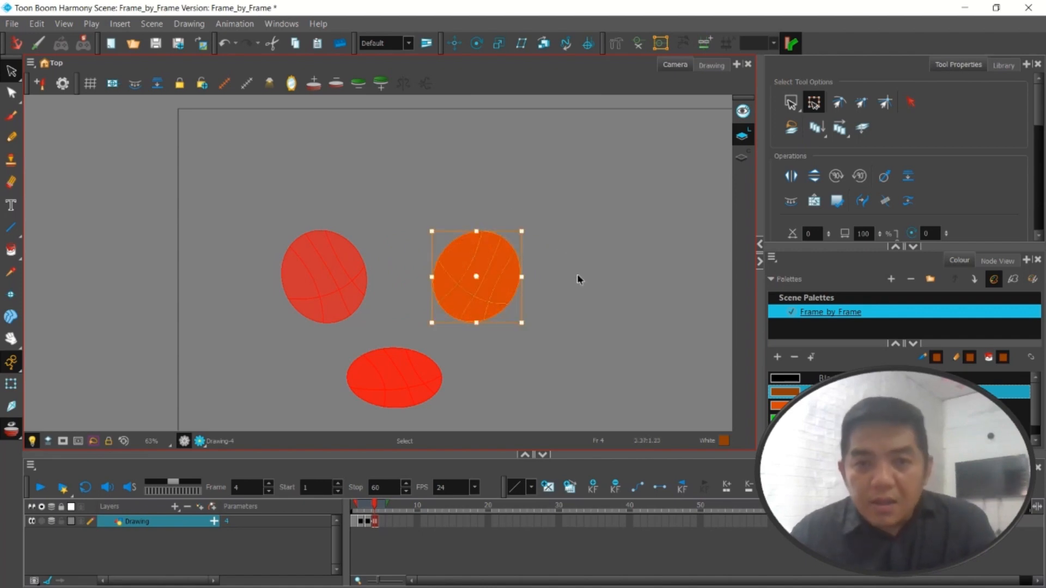
left_click_drag(498, 289, 504, 302)
left_click(575, 278)
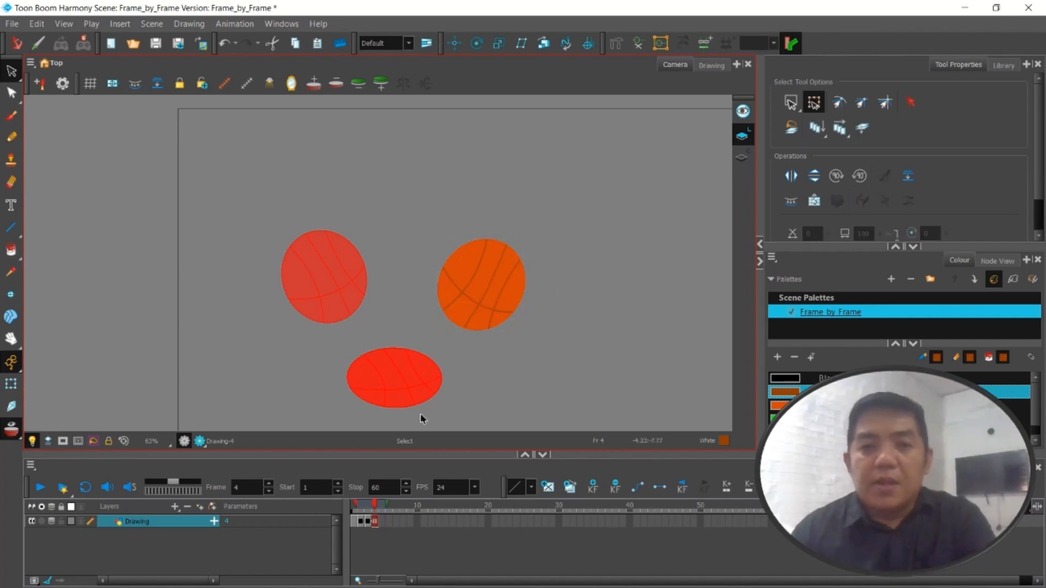
Scrub through the first four frames and insert a keyframe at frame 5 of the Drawing layer
left_click(357, 522)
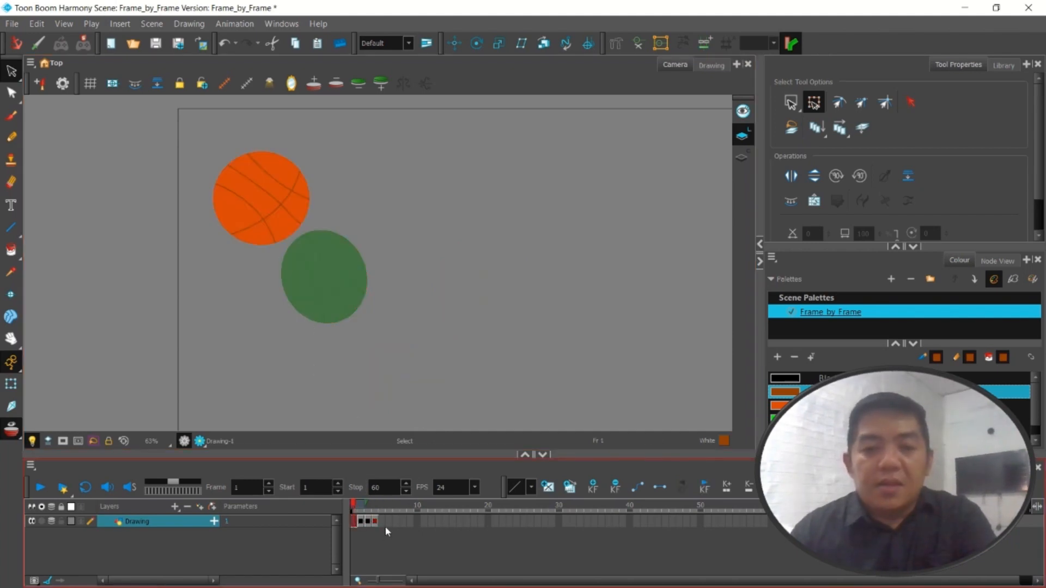
left_click_drag(353, 506, 379, 505)
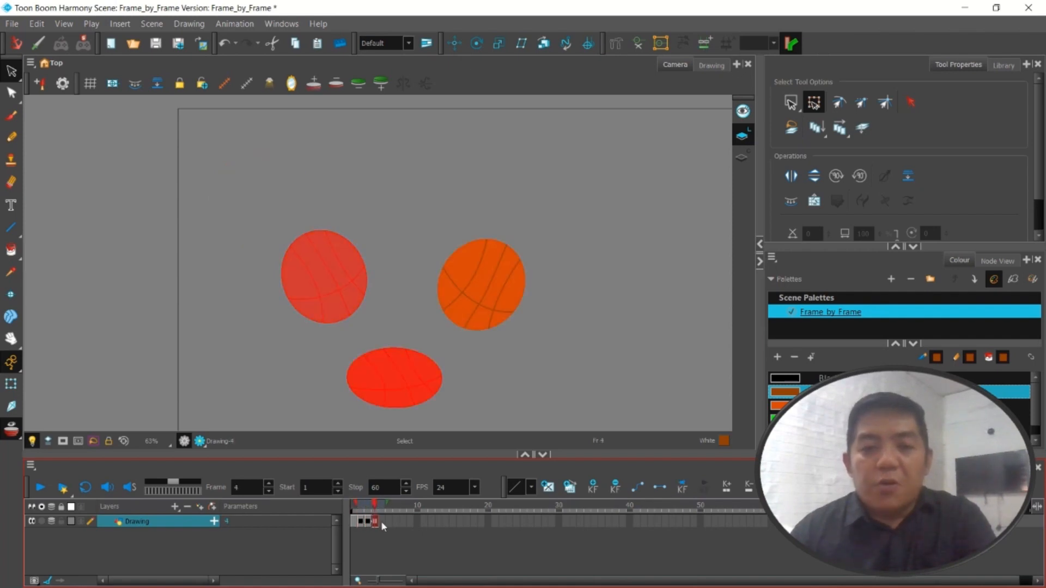
left_click(381, 521)
right_click(381, 521)
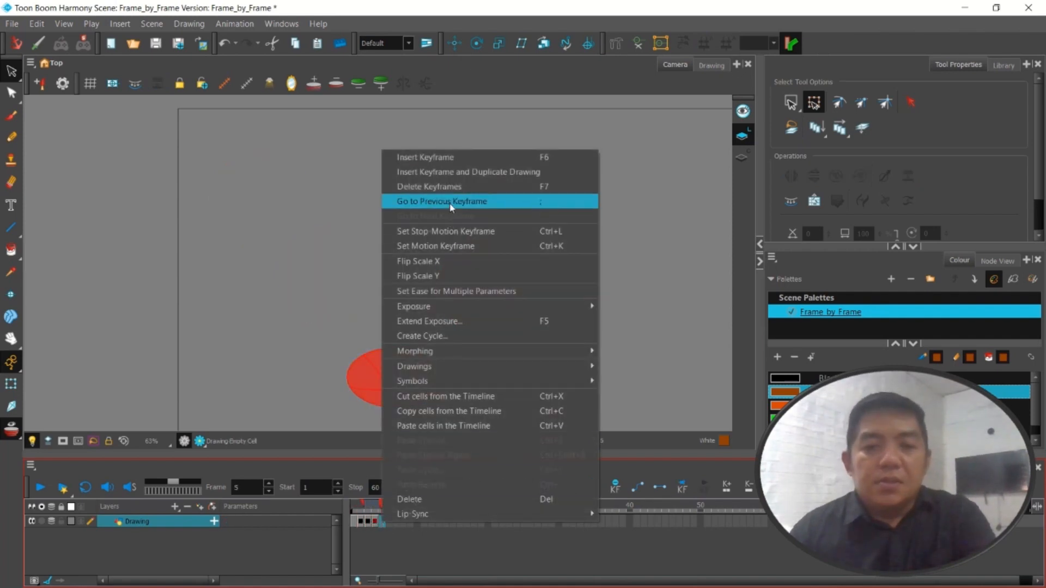
left_click(458, 158)
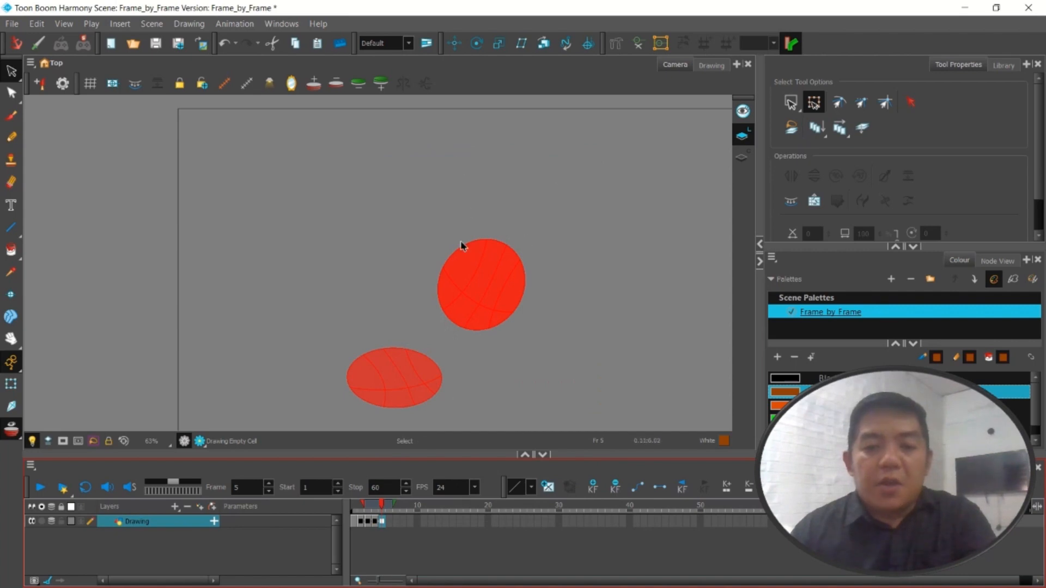
left_click(376, 507)
left_click(383, 507)
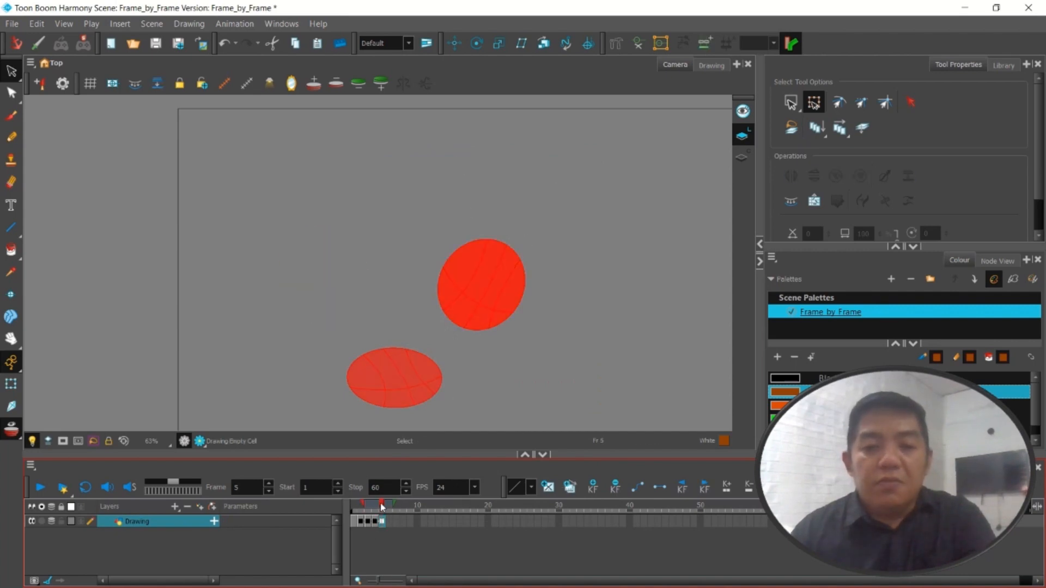
left_click(380, 507)
left_click(382, 507)
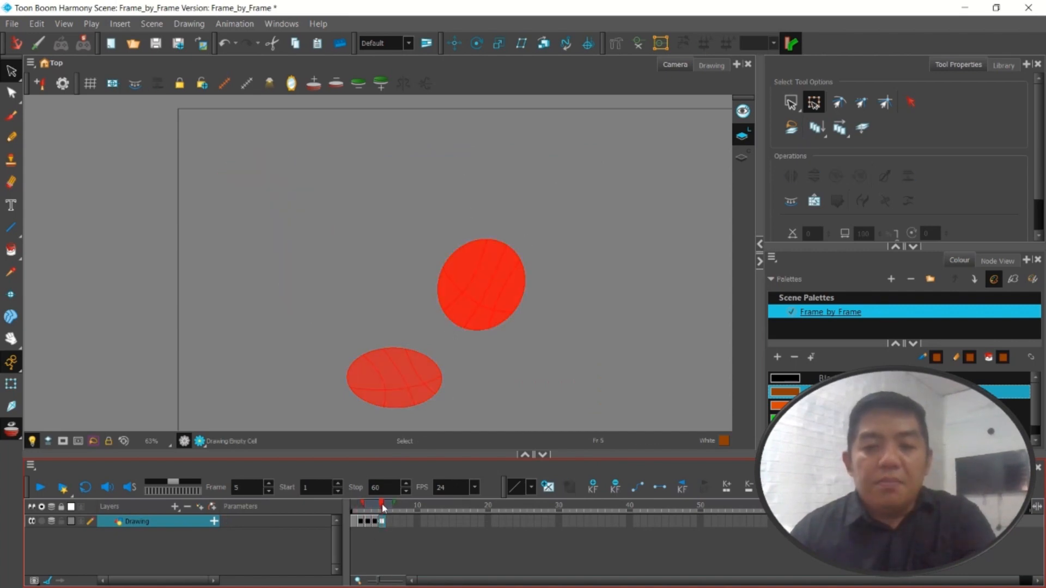
Copy the whole round ball from frame 1 and paste it into frame 5
left_click(355, 523)
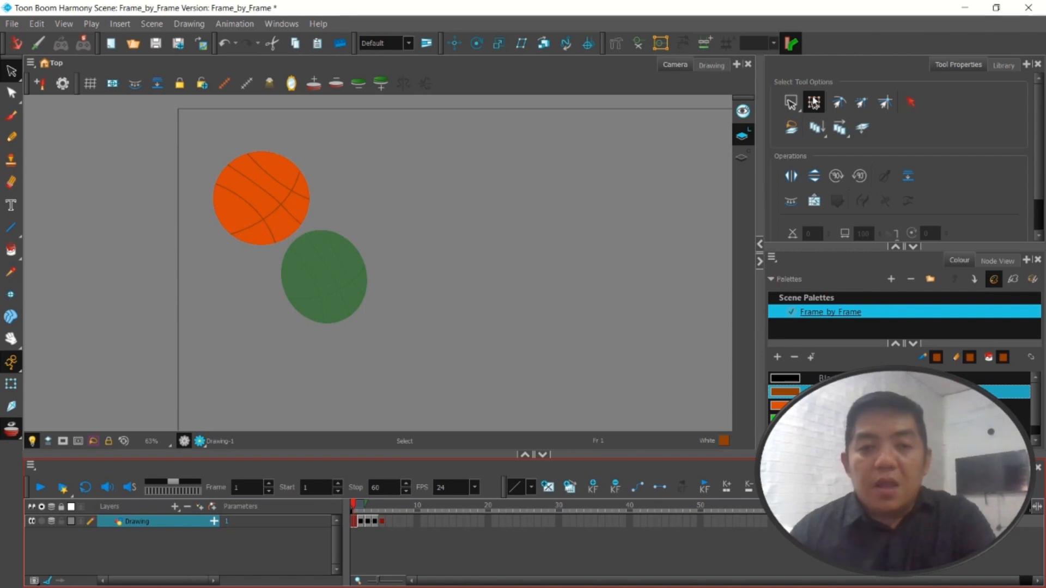
left_click(790, 104)
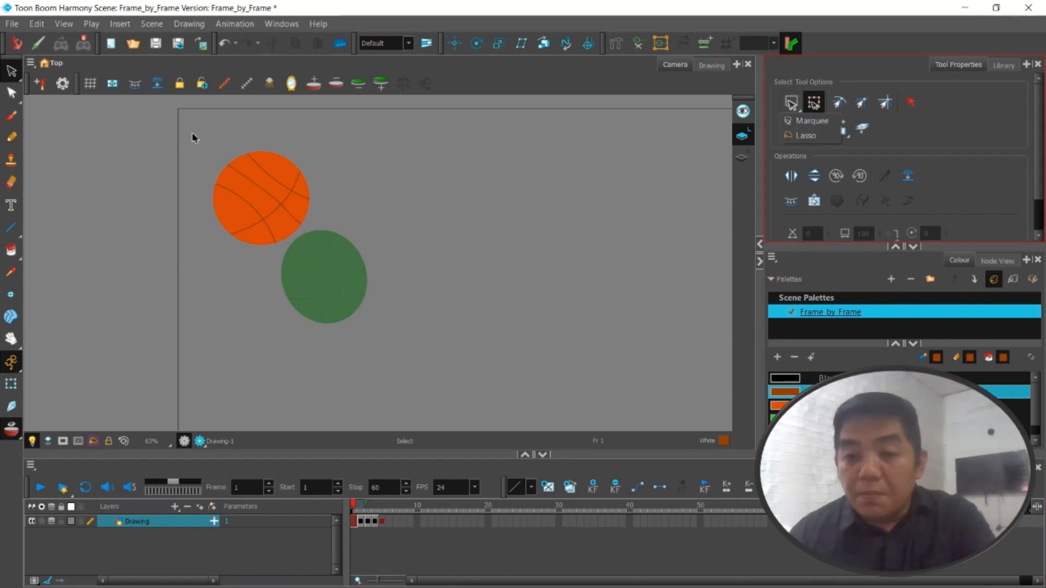
left_click_drag(193, 136, 334, 267)
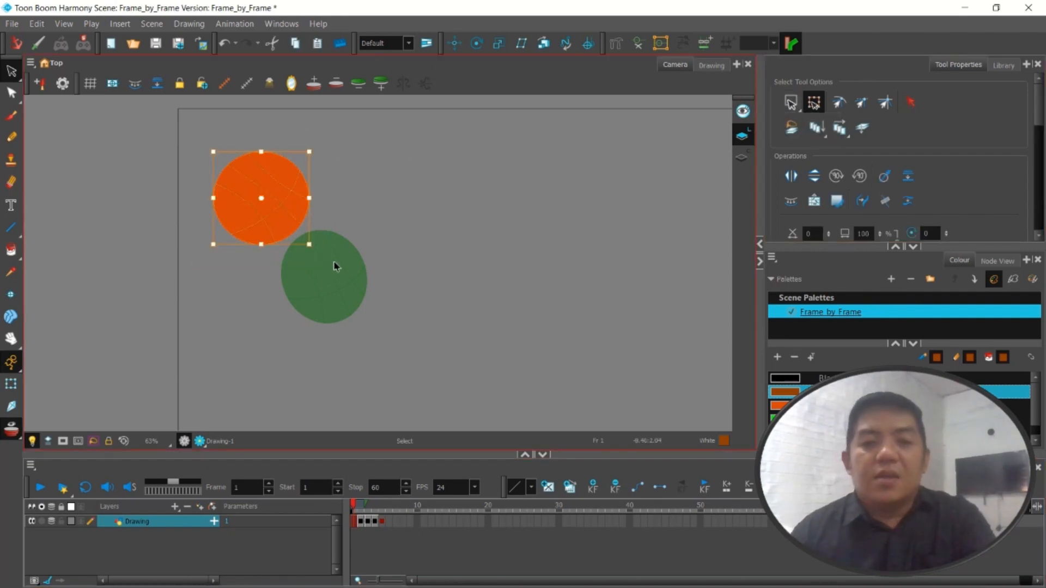
left_click(383, 521)
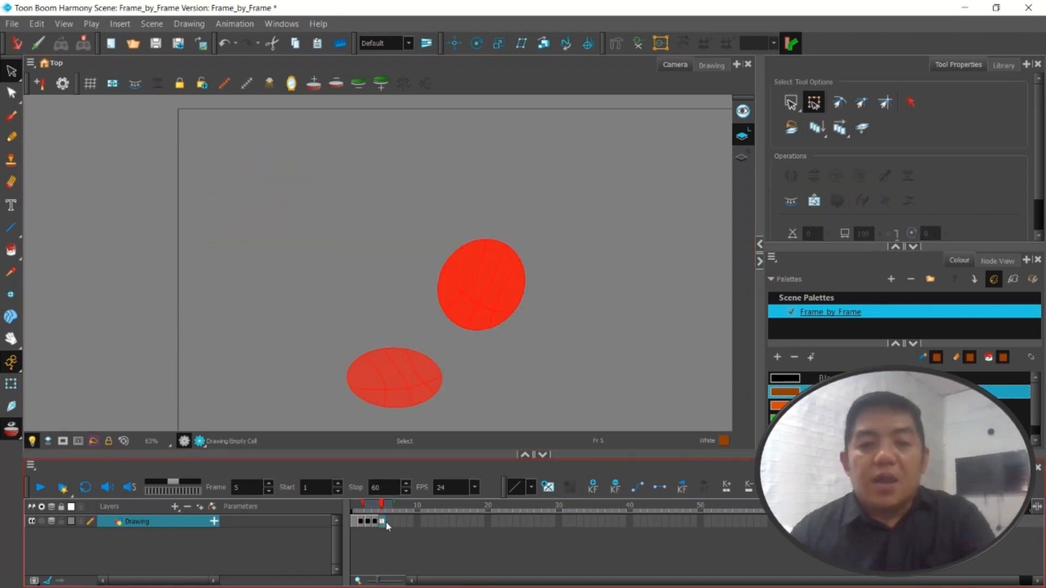
key("ctrl+v")
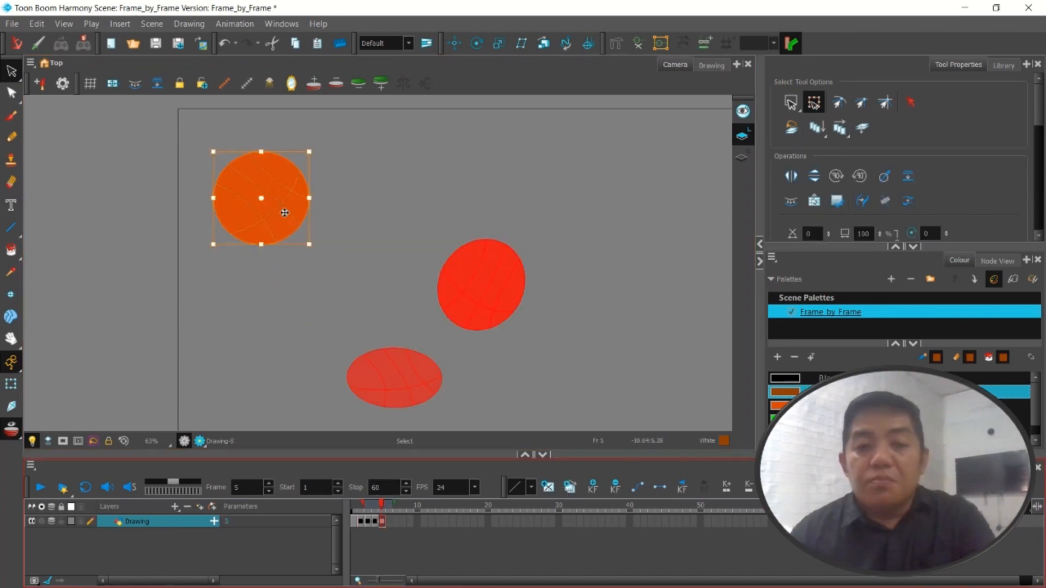
Move the frame 5 ball up and right of the onion-skinned frame 4 ball, level with the frame 1 ball, and deselect it
left_click_drag(283, 209, 586, 200)
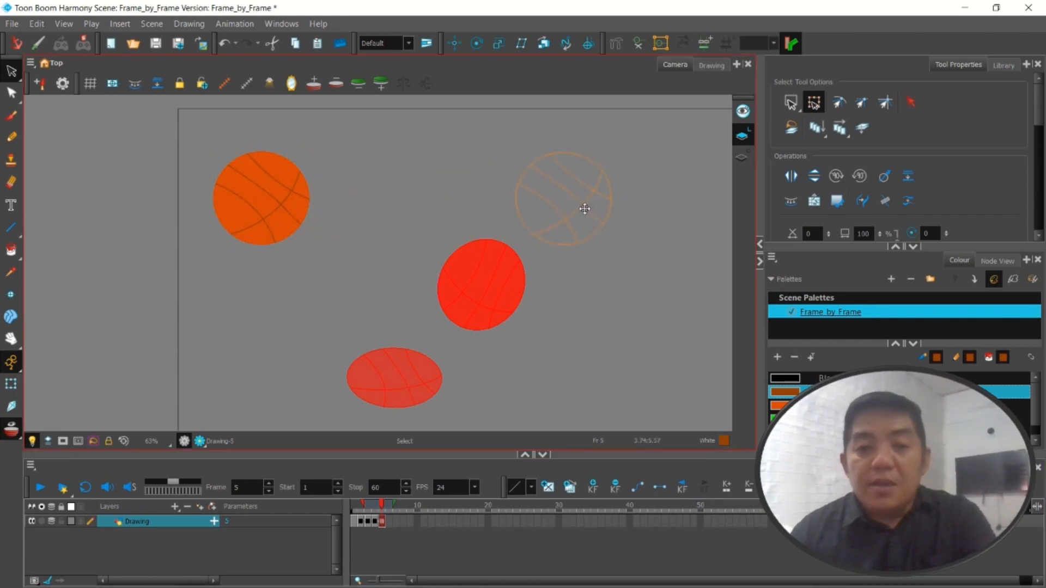
left_click_drag(582, 207, 581, 208)
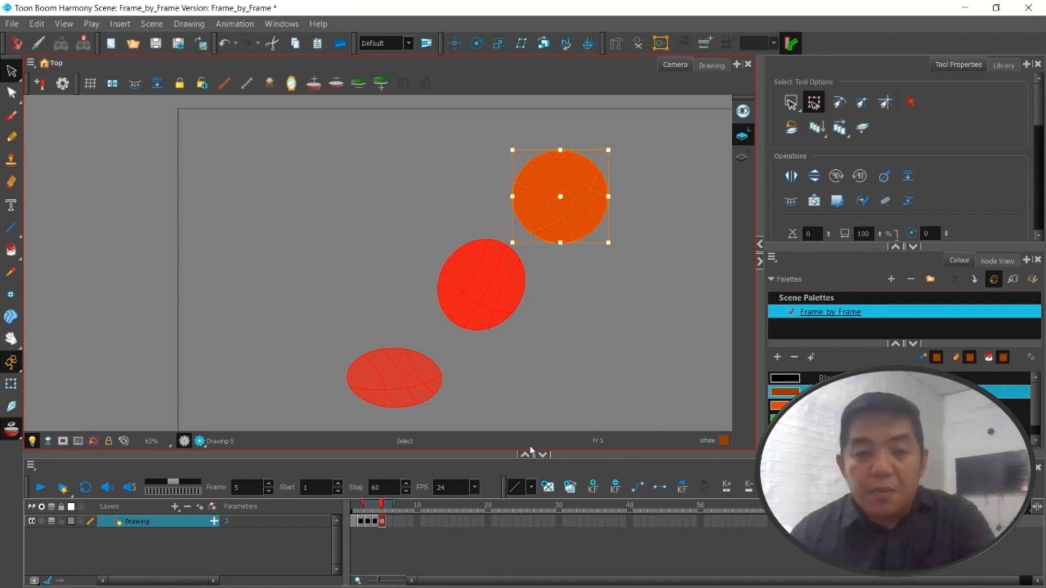
left_click(545, 390)
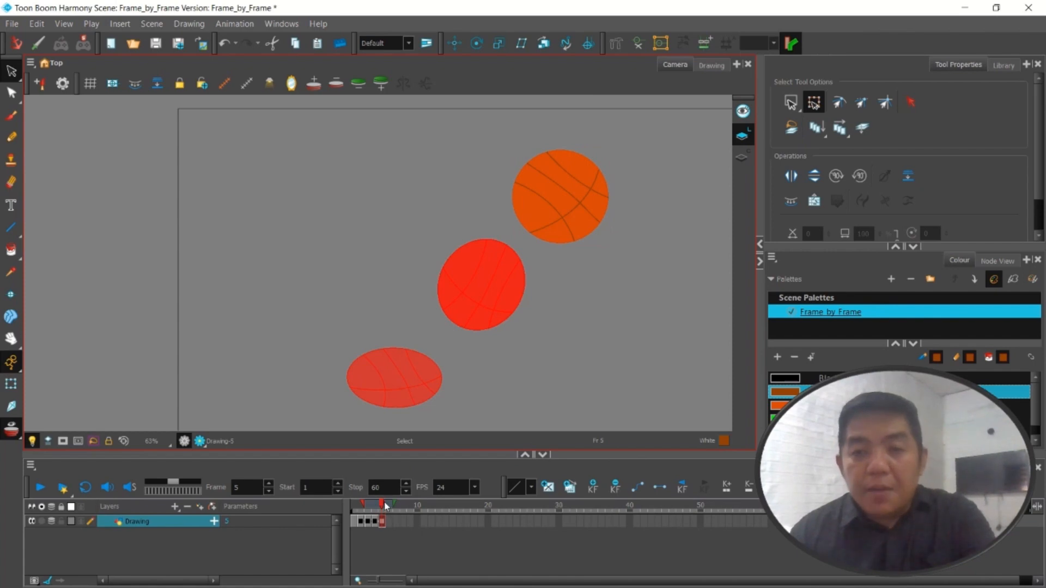
Turn off the onion skin at frame 1 and scrub through the bounce on the timeline
left_click_drag(381, 507, 353, 510)
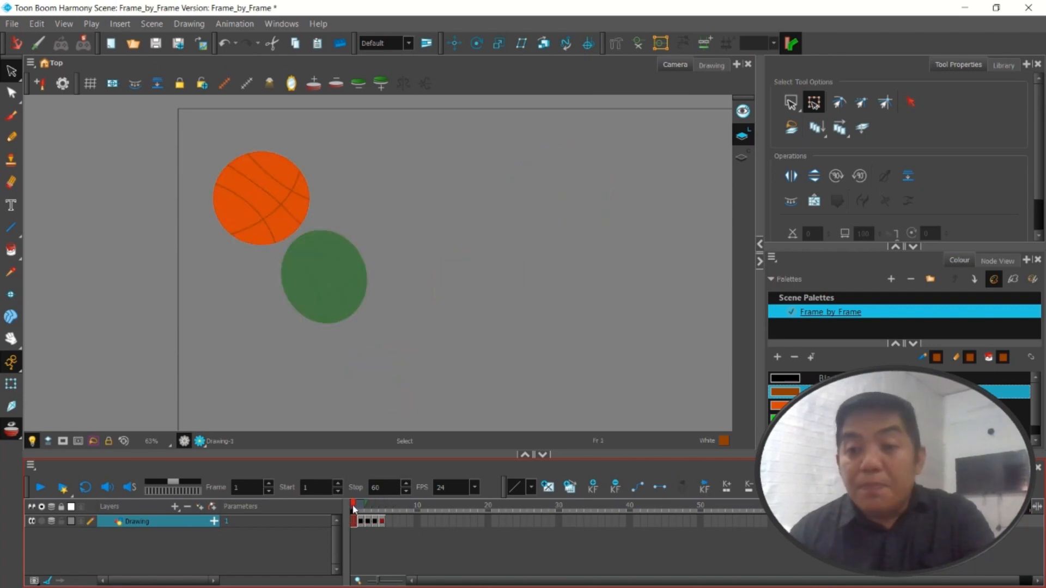
right_click(358, 510)
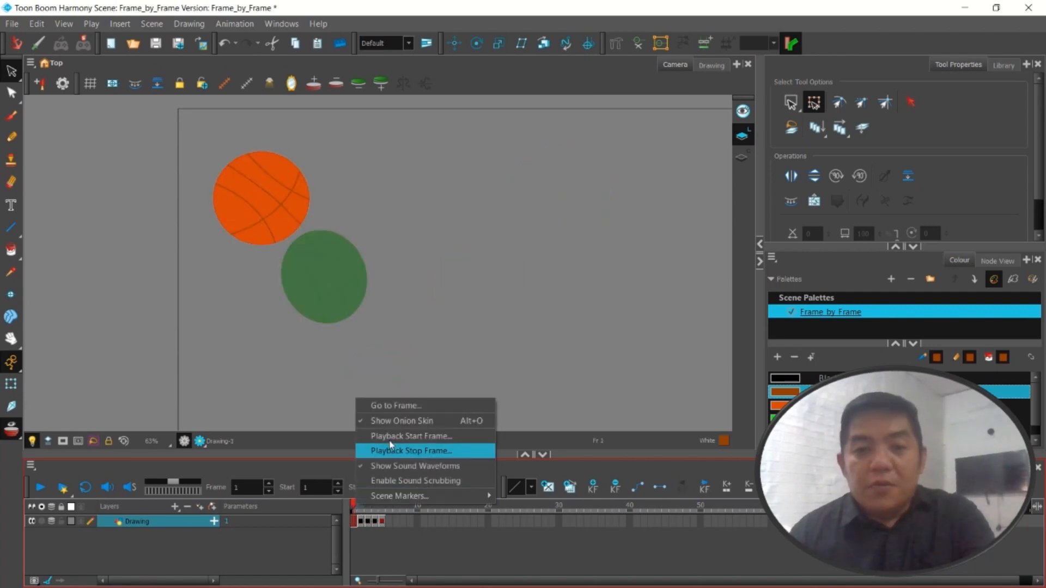
left_click(397, 420)
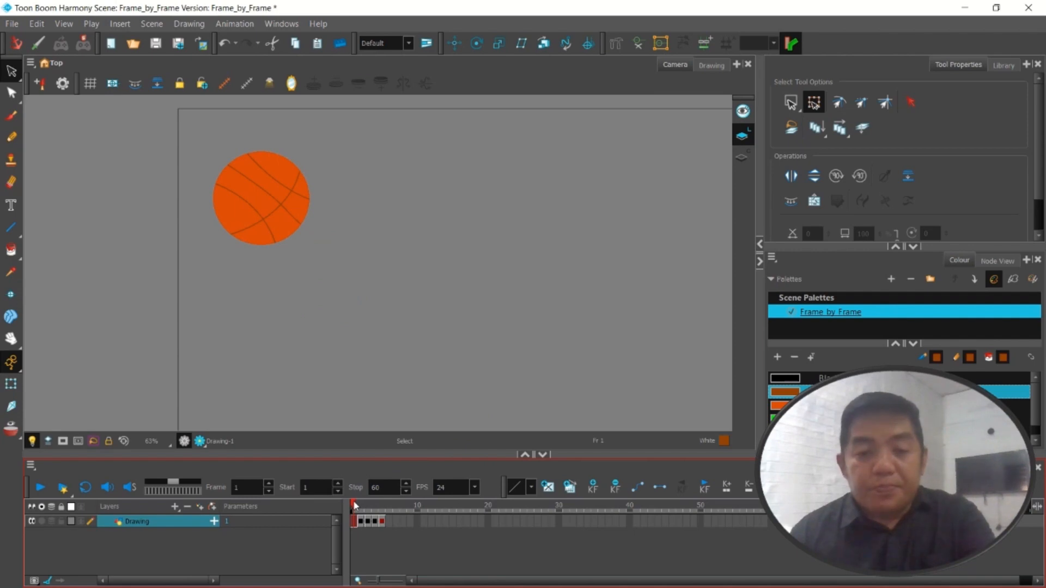
mouse_move(353, 500)
left_mouse_down()
mouse_move(389, 506)
mouse_move(354, 511)
left_mouse_up()
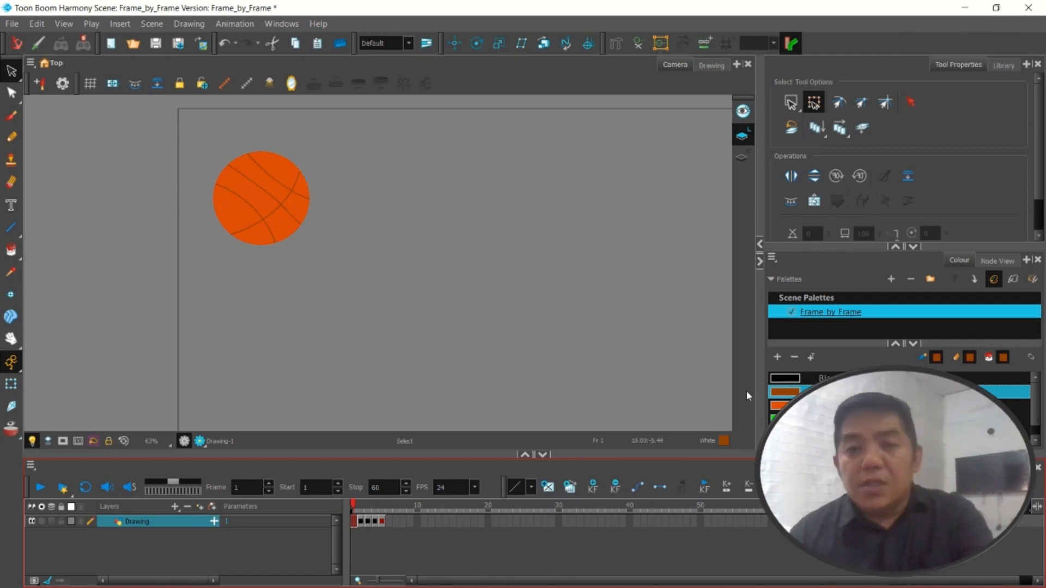
Change the orange Red swatch to a gradient and set its first stop to dark purple, R 46, G 39, B 51
double_click(784, 405)
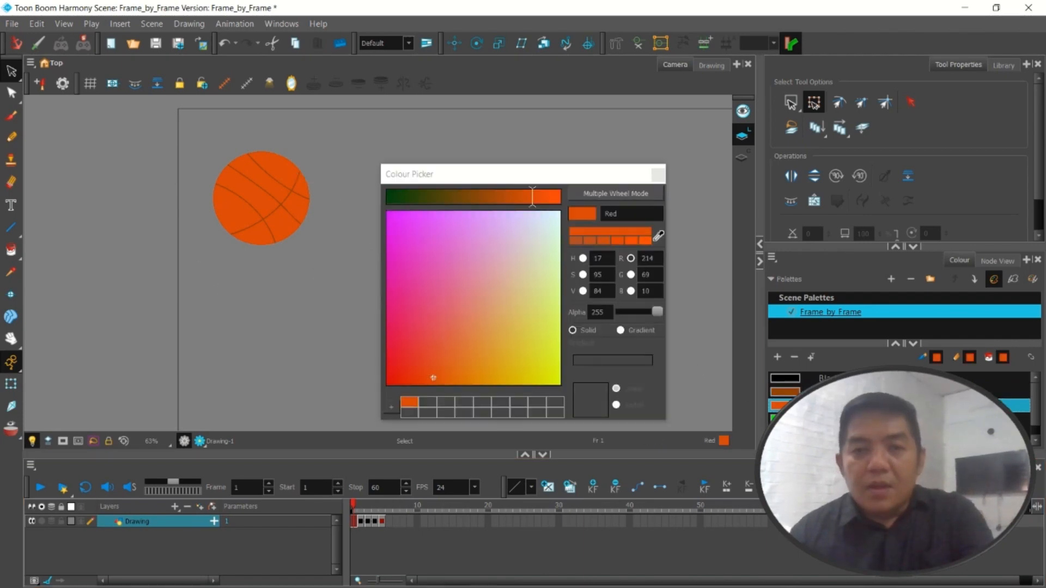
left_click(621, 330)
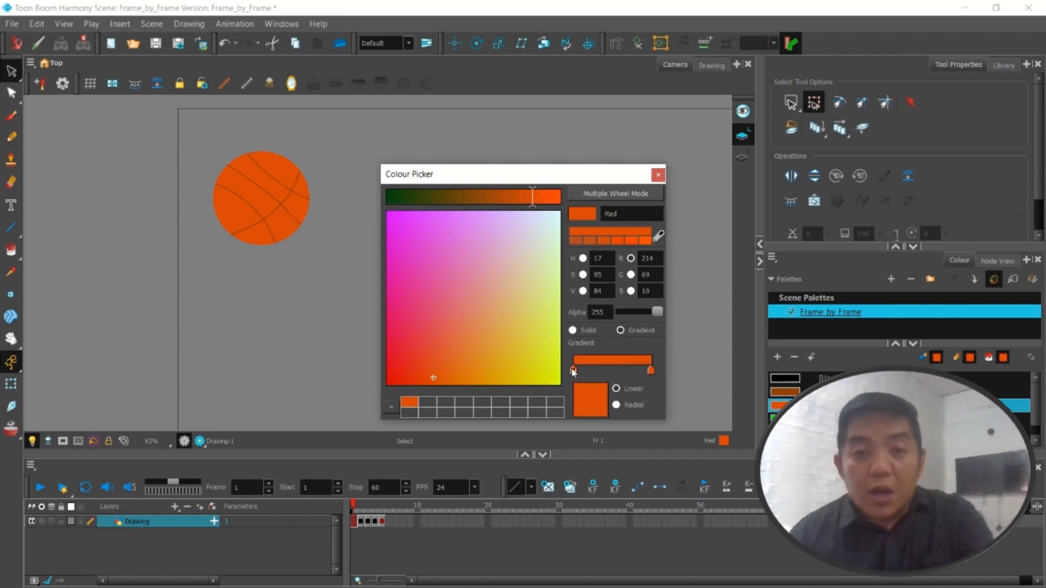
left_click_drag(619, 371, 573, 371)
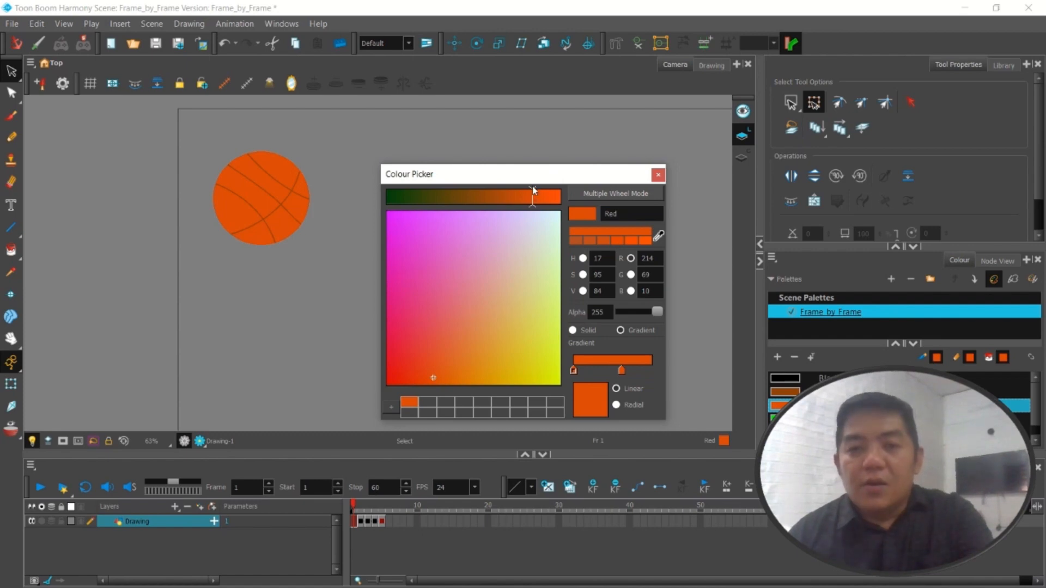
left_click_drag(533, 192, 430, 196)
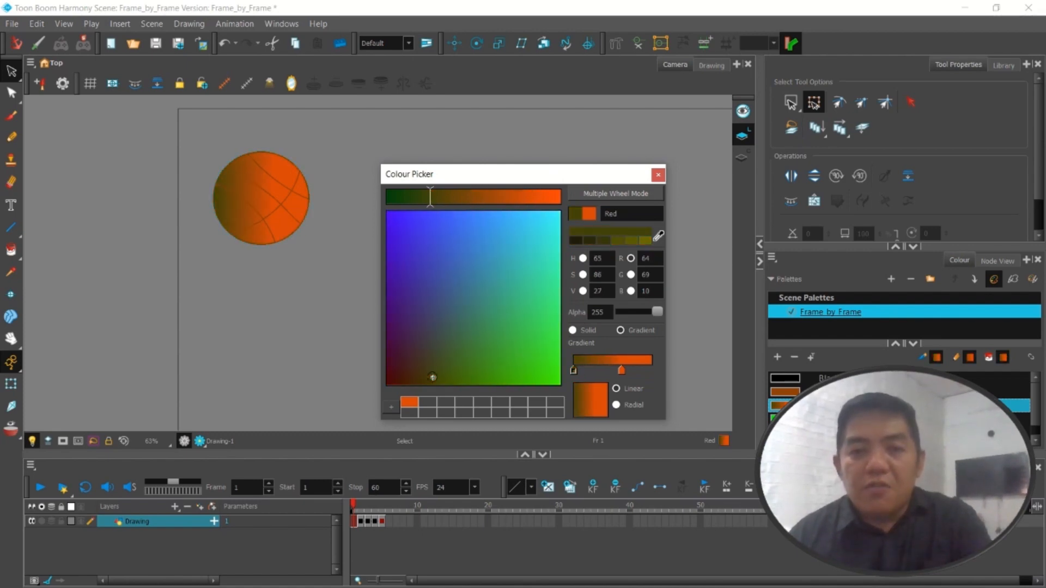
mouse_move(433, 377)
left_mouse_down()
mouse_move(386, 379)
mouse_move(399, 352)
mouse_move(425, 343)
mouse_move(399, 350)
mouse_move(421, 350)
mouse_move(413, 350)
left_mouse_up()
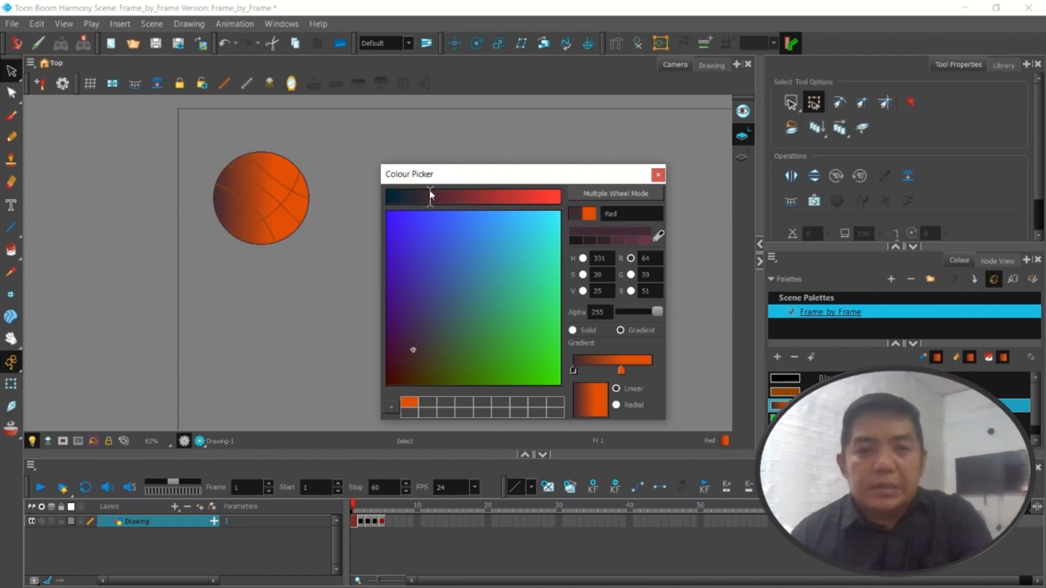
left_click_drag(420, 196, 418, 195)
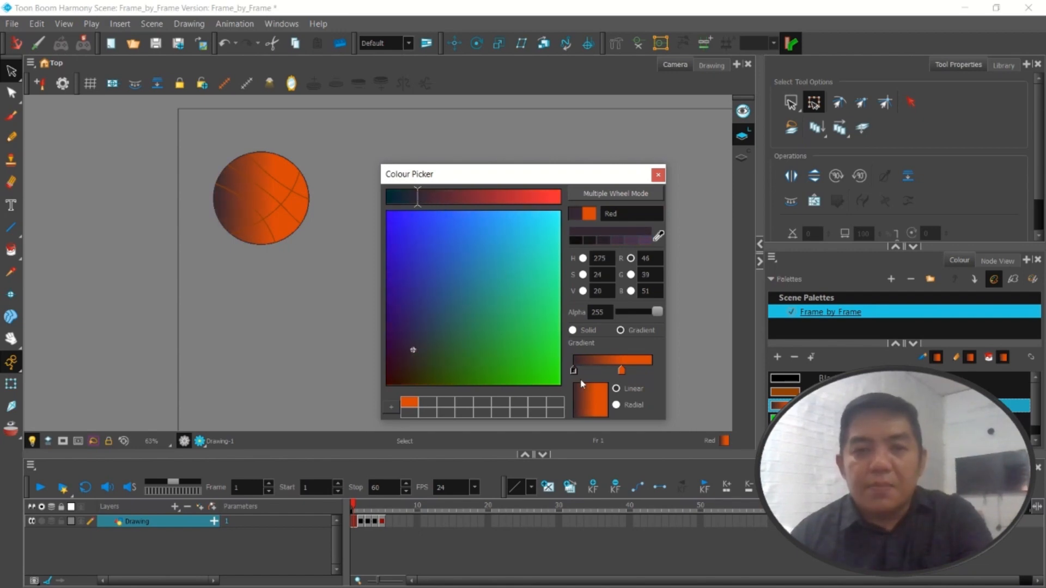
Make the Red swatch gradient radial, with the dark stop slightly in from the start and the orange stop at the far end
mouse_move(622, 374)
left_mouse_down()
mouse_move(649, 373)
mouse_move(629, 370)
left_mouse_up()
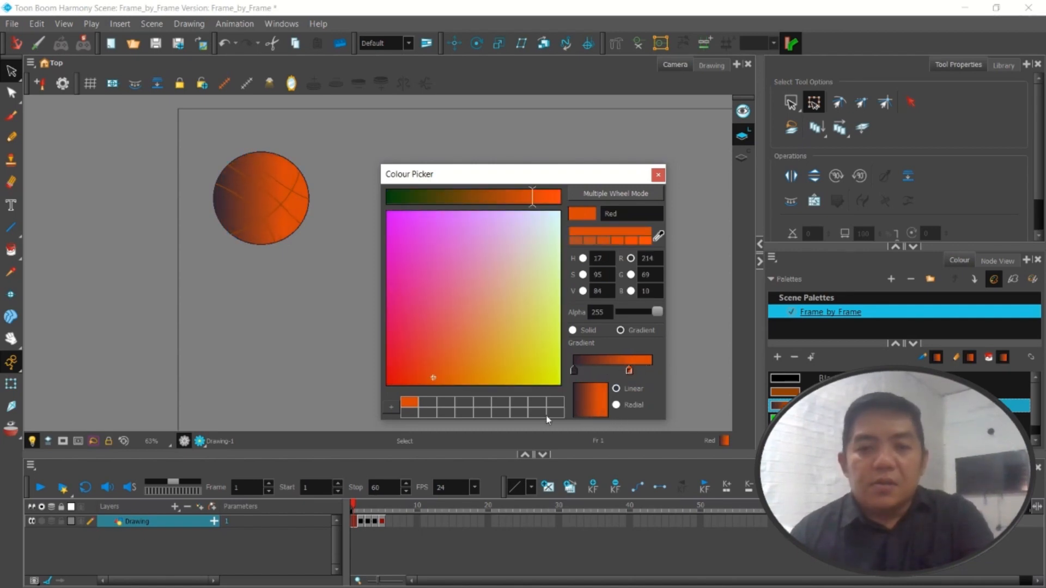
left_click(617, 405)
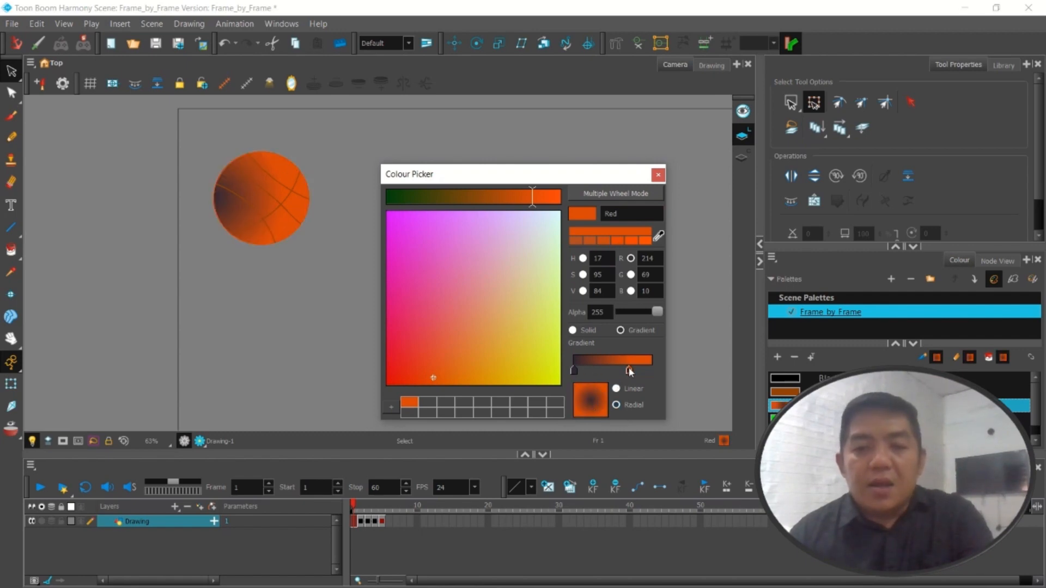
mouse_move(630, 372)
left_mouse_down()
mouse_move(613, 373)
mouse_move(643, 373)
mouse_move(632, 375)
left_mouse_up()
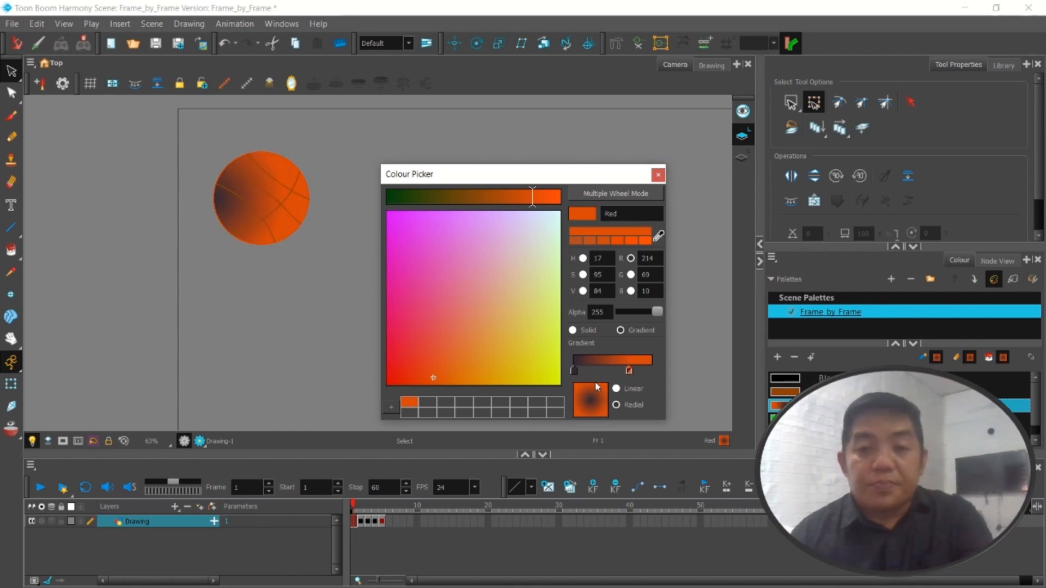
mouse_move(573, 370)
left_mouse_down()
mouse_move(599, 371)
mouse_move(586, 372)
left_mouse_up()
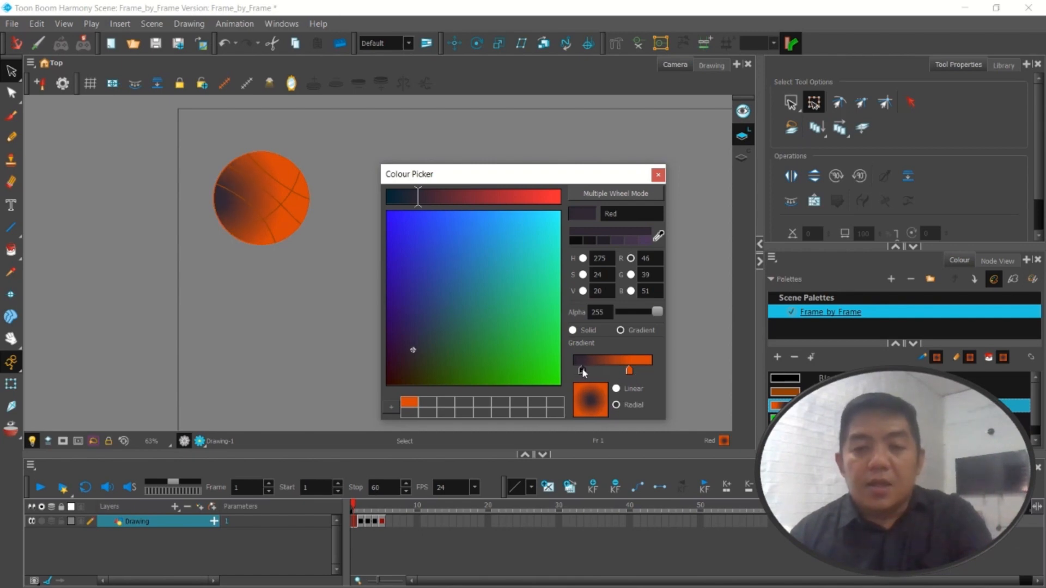
left_click_drag(627, 370, 655, 371)
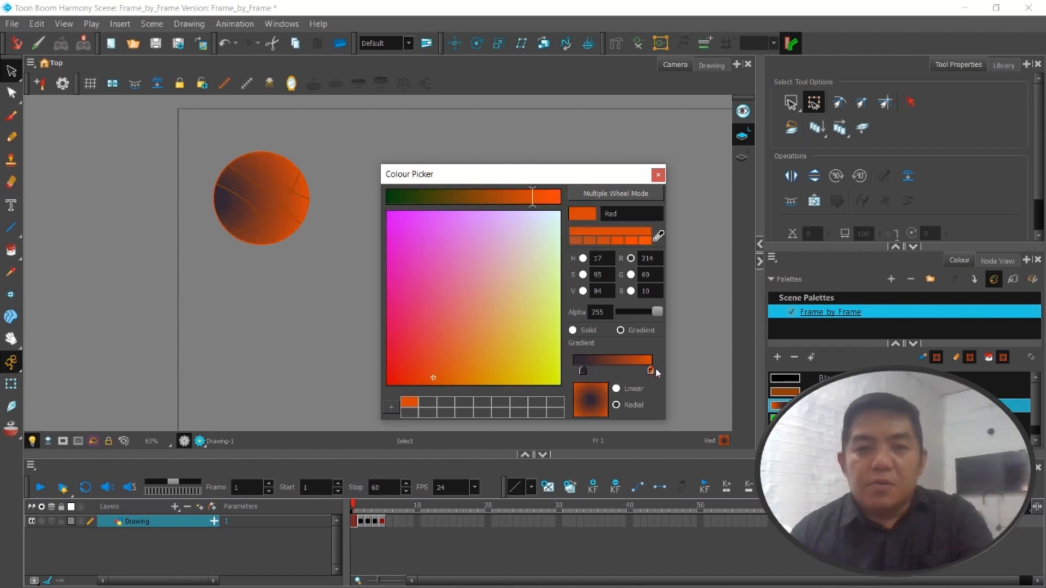
left_click(658, 175)
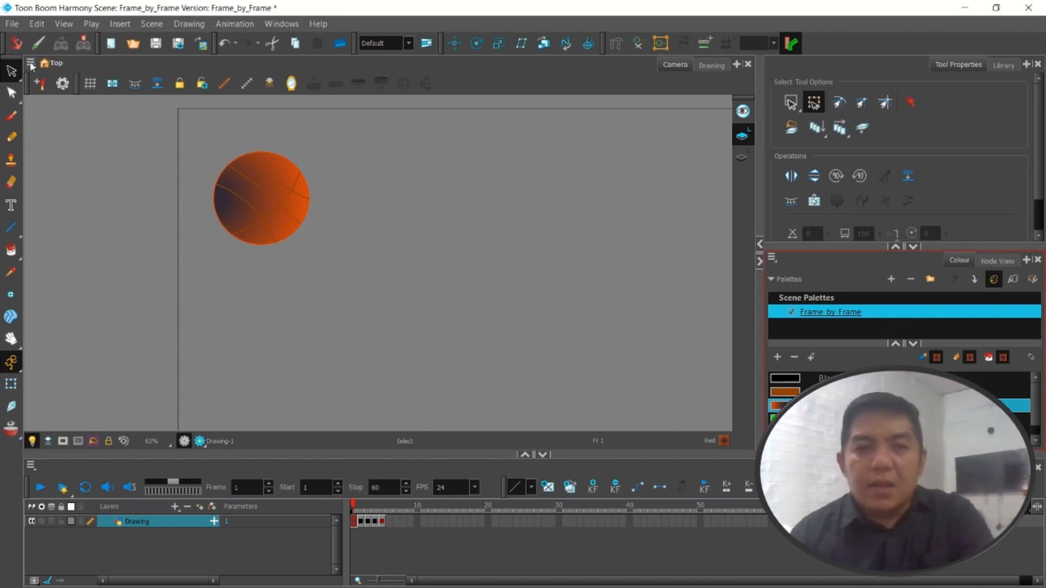
Use the Edit Gradient/Texture tool to centre the radial gradient on the frame 1 ball and shrink it slightly
left_click(12, 93)
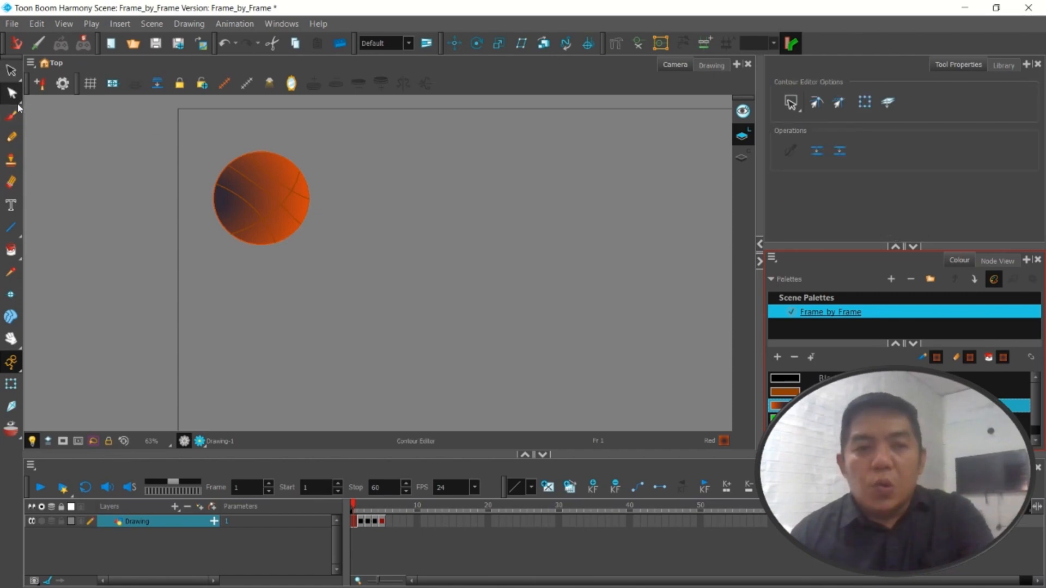
left_click(19, 106)
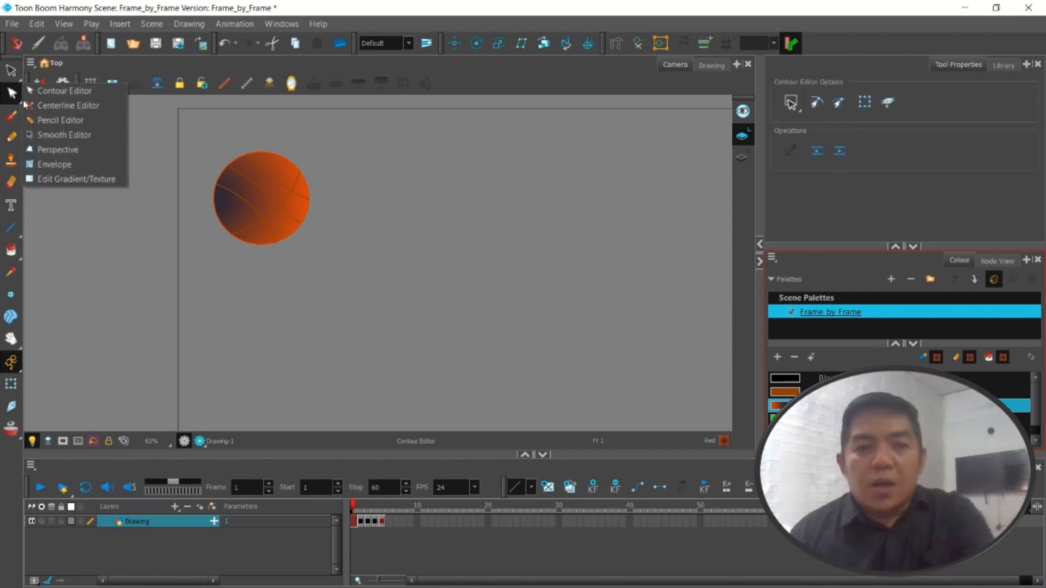
left_click(57, 178)
left_click(244, 207)
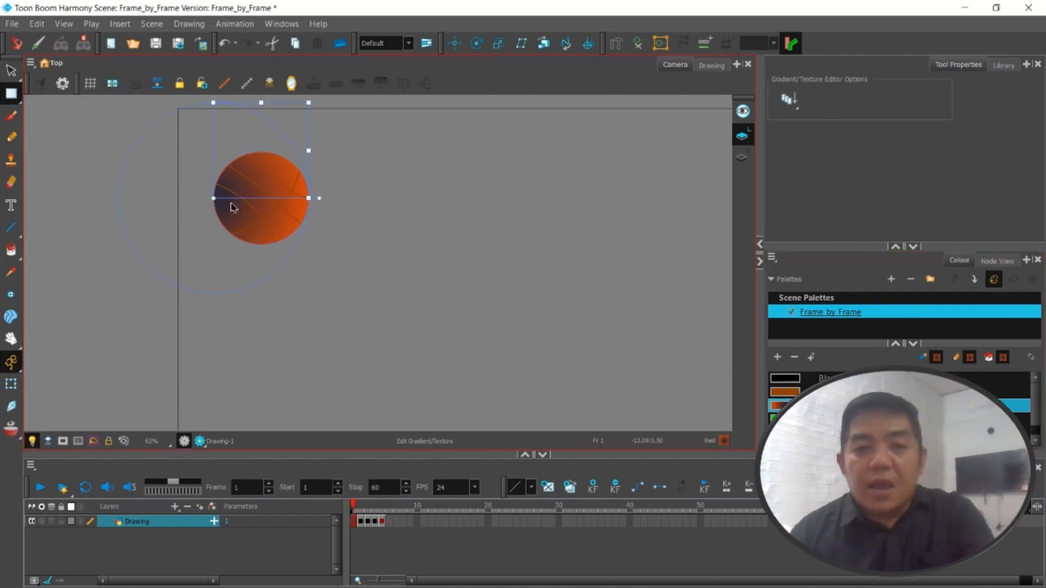
left_click_drag(214, 198, 261, 208)
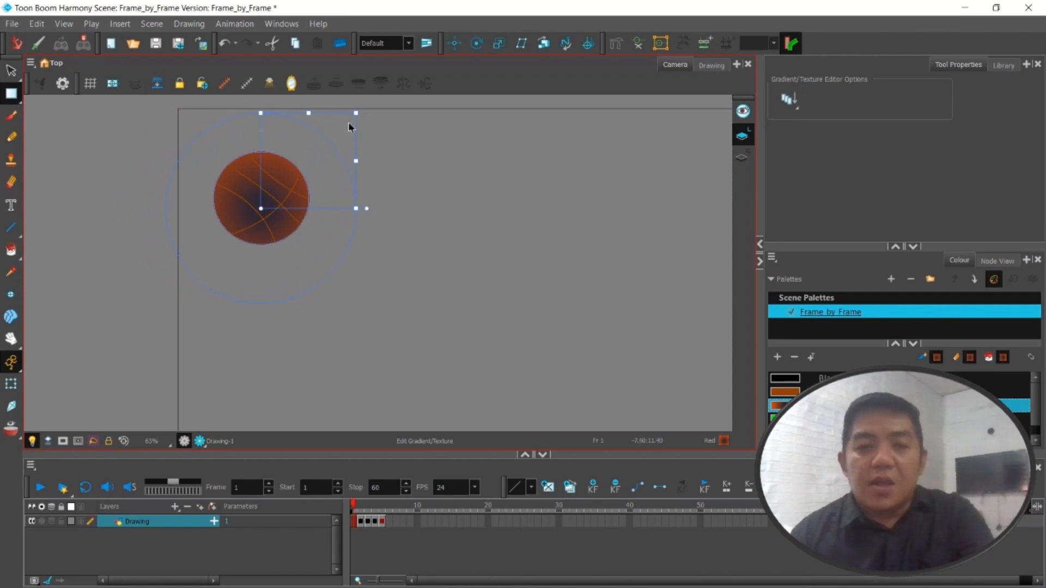
mouse_move(349, 123)
left_mouse_down()
mouse_move(319, 154)
mouse_move(345, 122)
left_mouse_up()
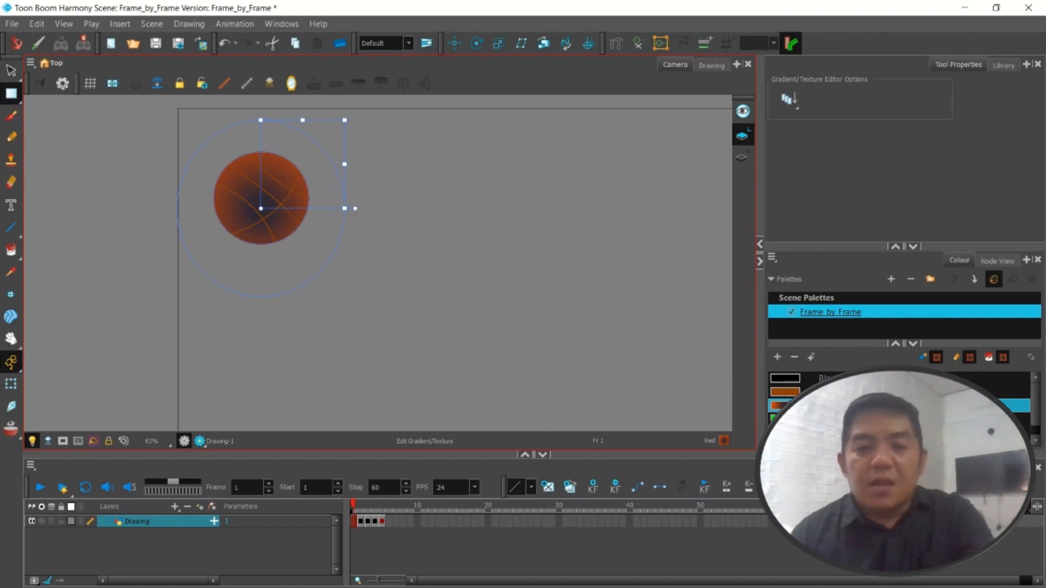
Swap the Red gradient's stops so orange fills the ball's centre and dark purple shades its edge
double_click(786, 406)
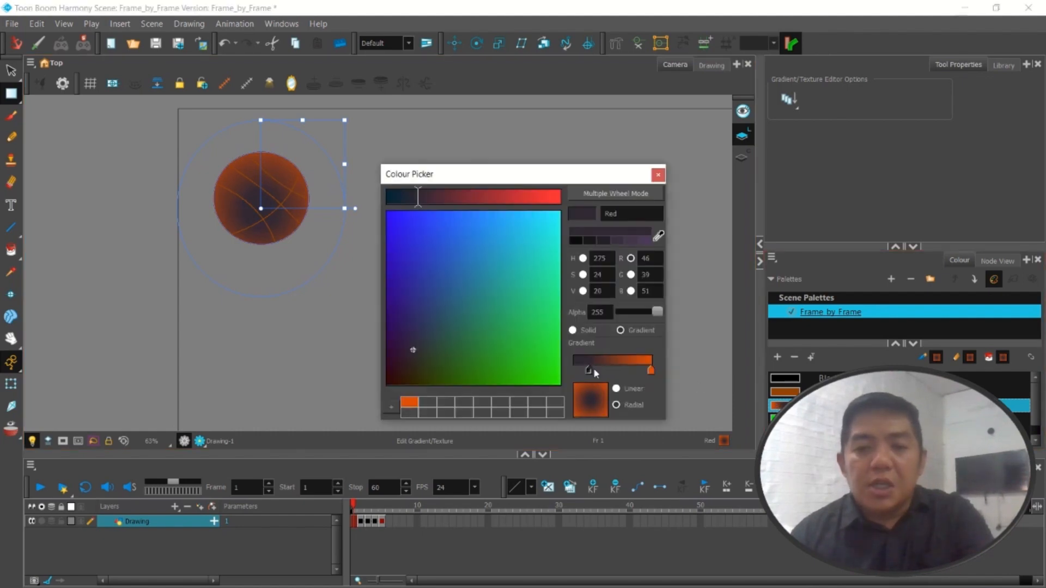
left_click_drag(590, 369, 645, 372)
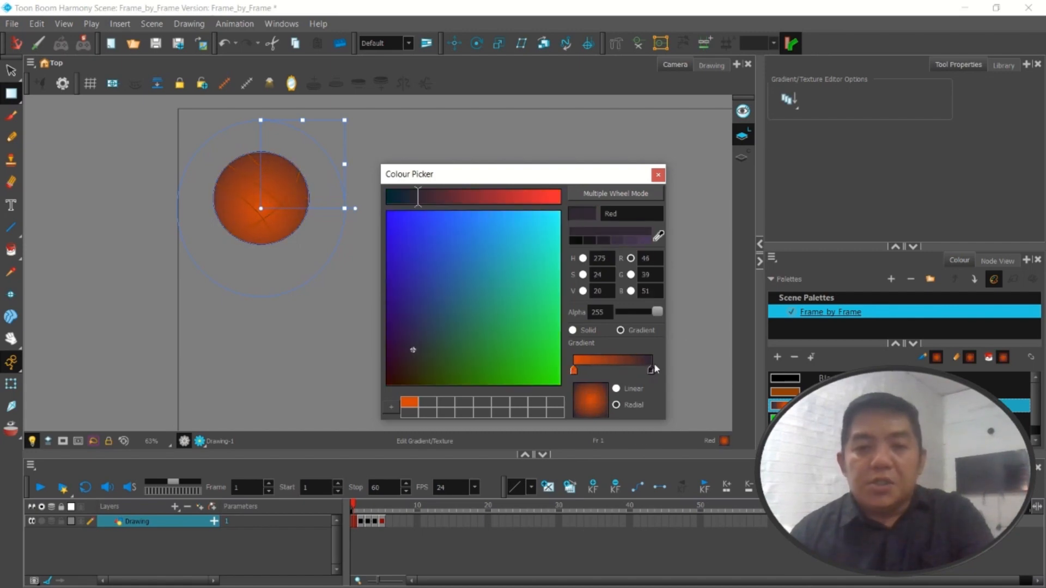
left_click(658, 175)
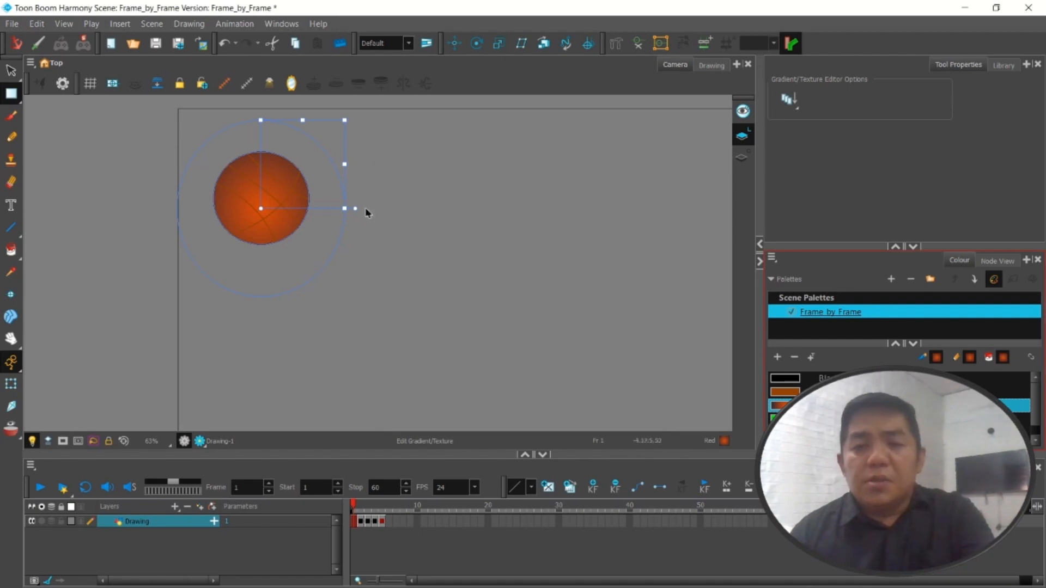
Shrink the frame 1 ball's gradient to just beyond its outline and shift its centre up and right as a highlight
left_click_drag(345, 121, 321, 151)
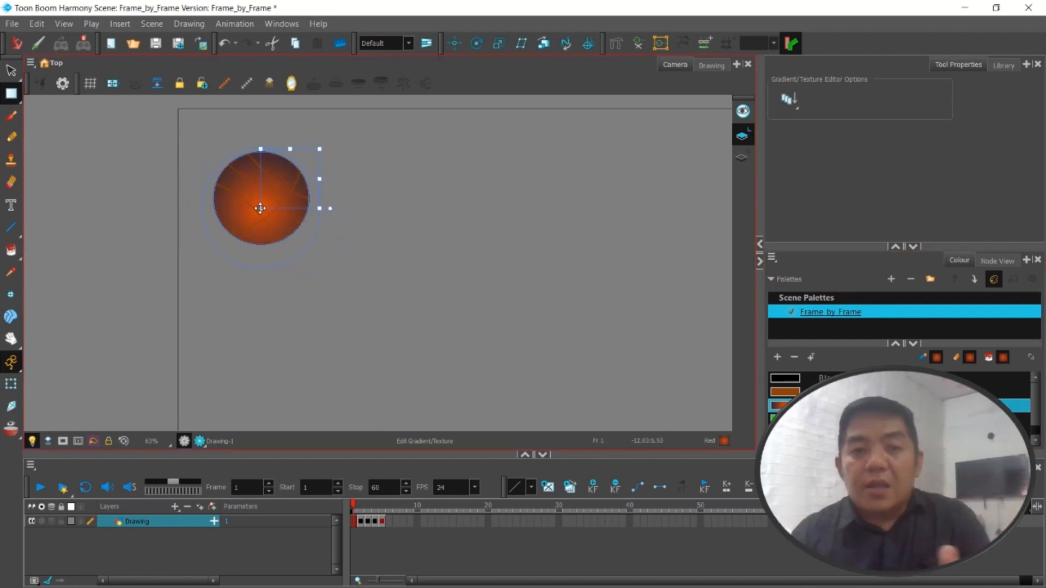
left_click_drag(261, 208, 271, 189)
left_click(372, 223)
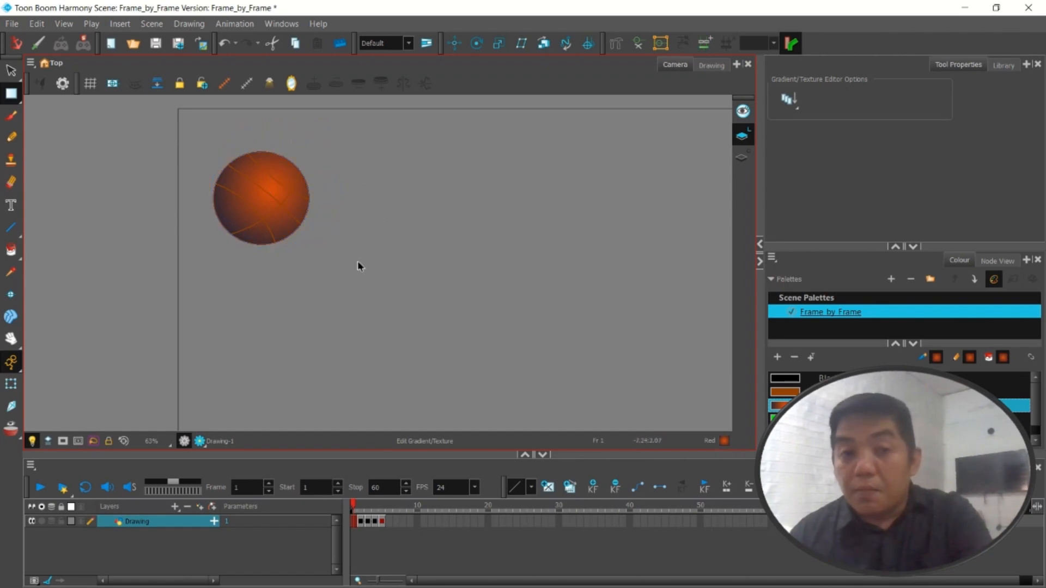
scroll(358, 263, "down", 2)
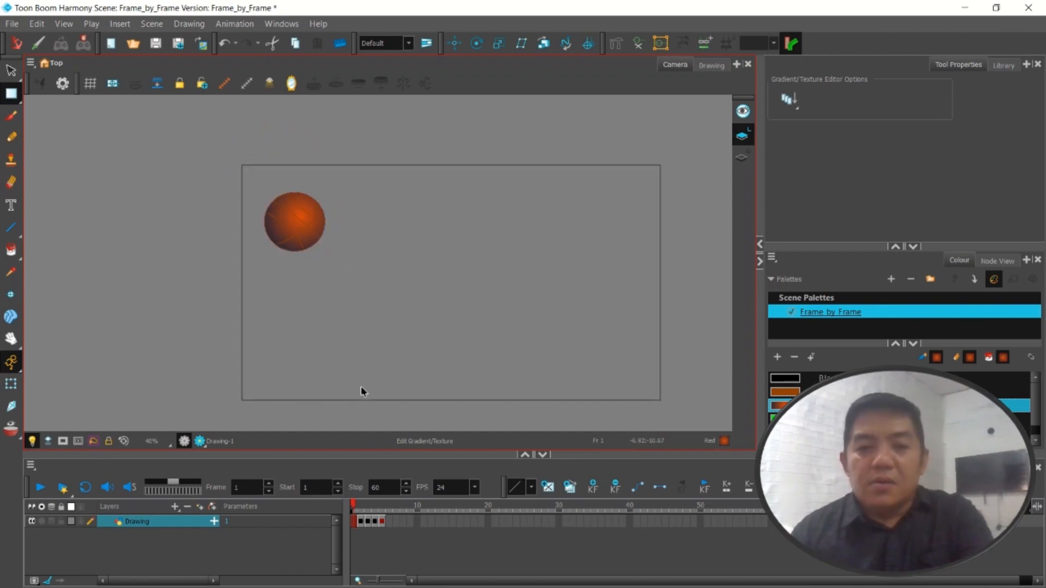
mouse_move(354, 501)
left_mouse_down()
mouse_move(389, 504)
mouse_move(354, 503)
left_mouse_up()
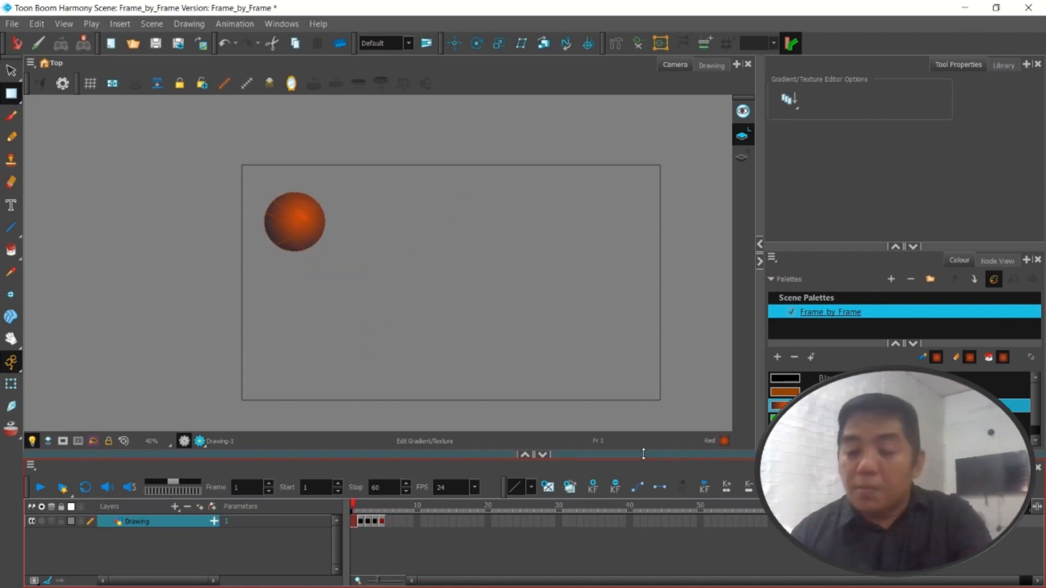
Change the brown White swatch used for the seams to a linear gradient with its second stop near the far end, and check the ball
left_click(787, 393)
double_click(786, 392)
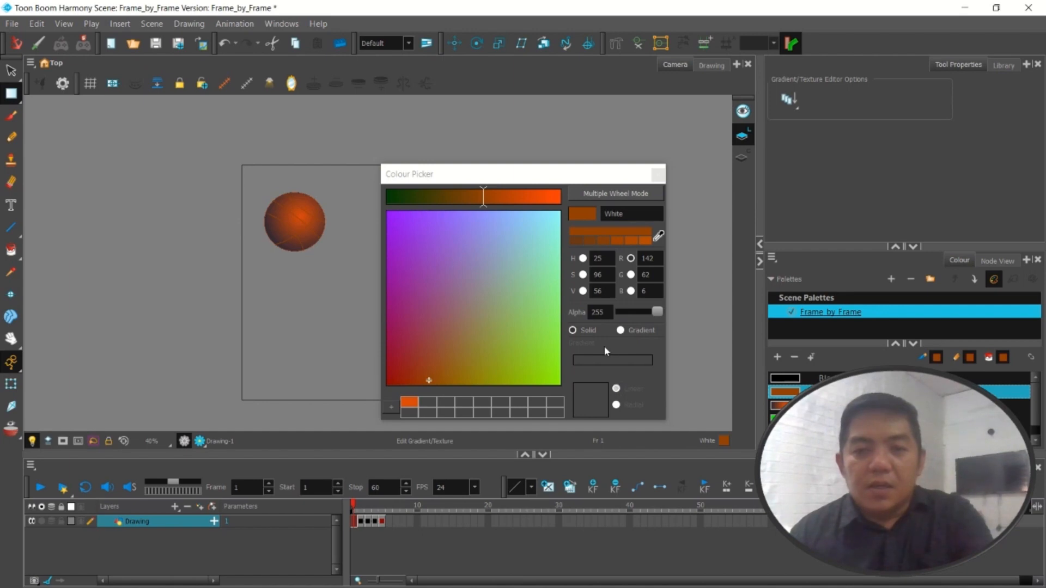
left_click(629, 331)
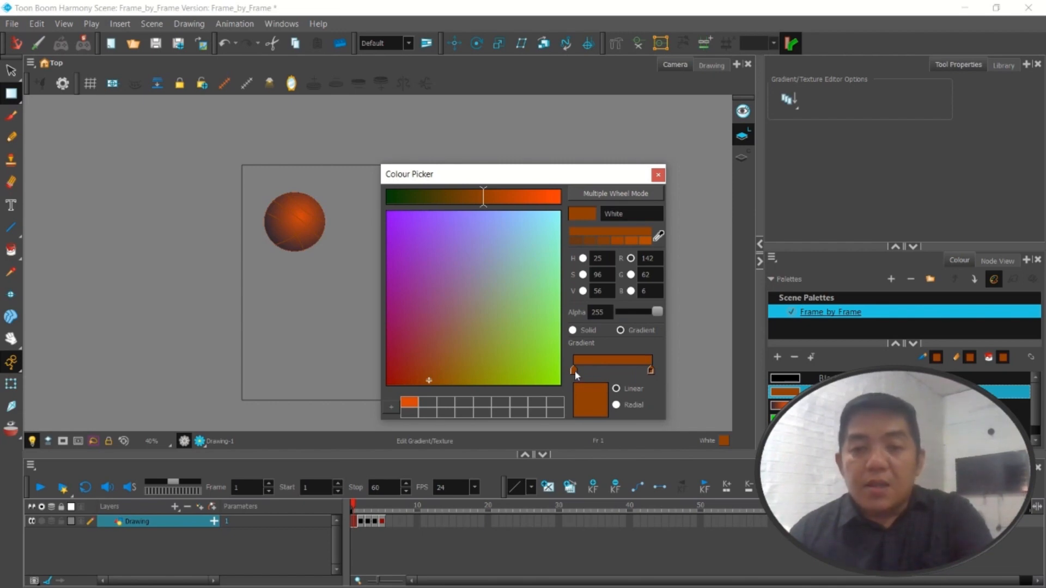
left_click_drag(597, 369, 636, 371)
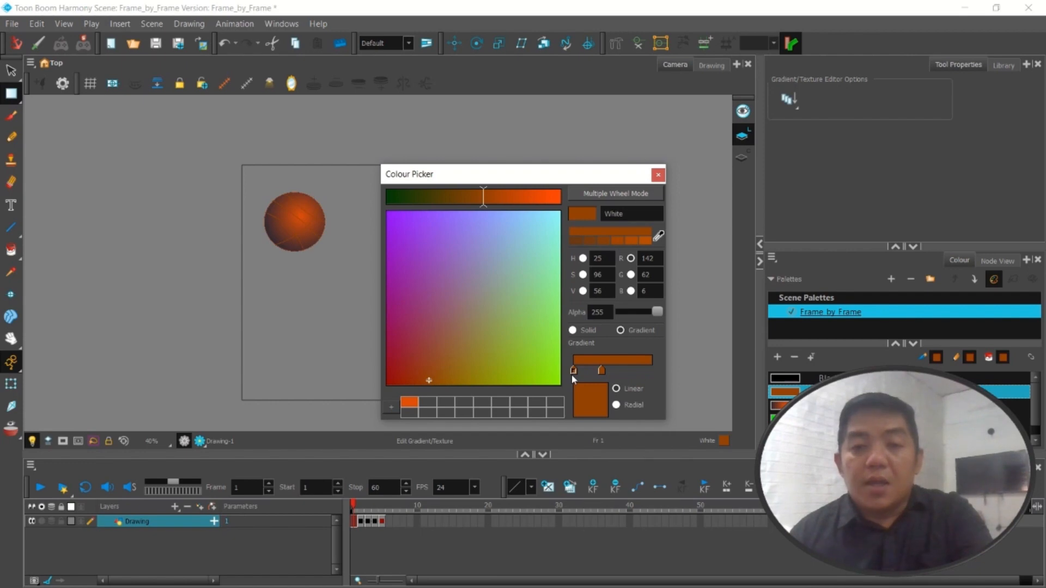
left_click_drag(601, 371, 645, 376)
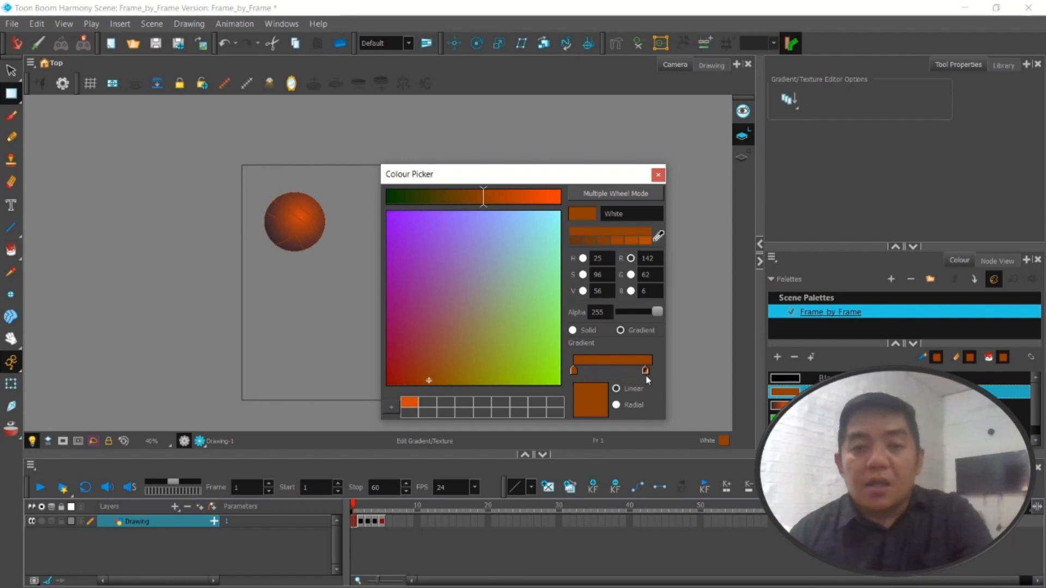
left_click(657, 175)
scroll(303, 252, "up", 5)
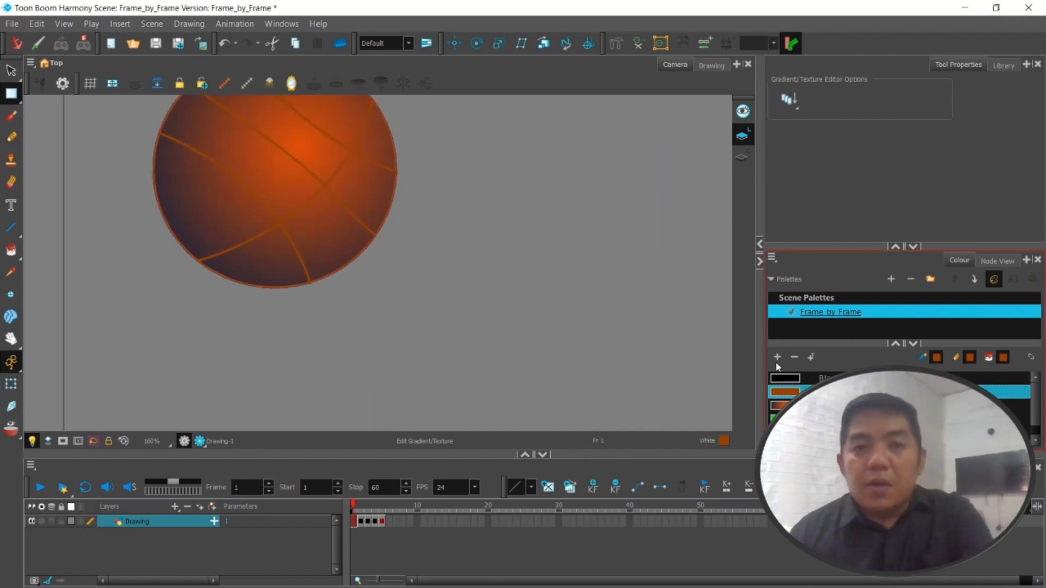
scroll(473, 305, "down", 2)
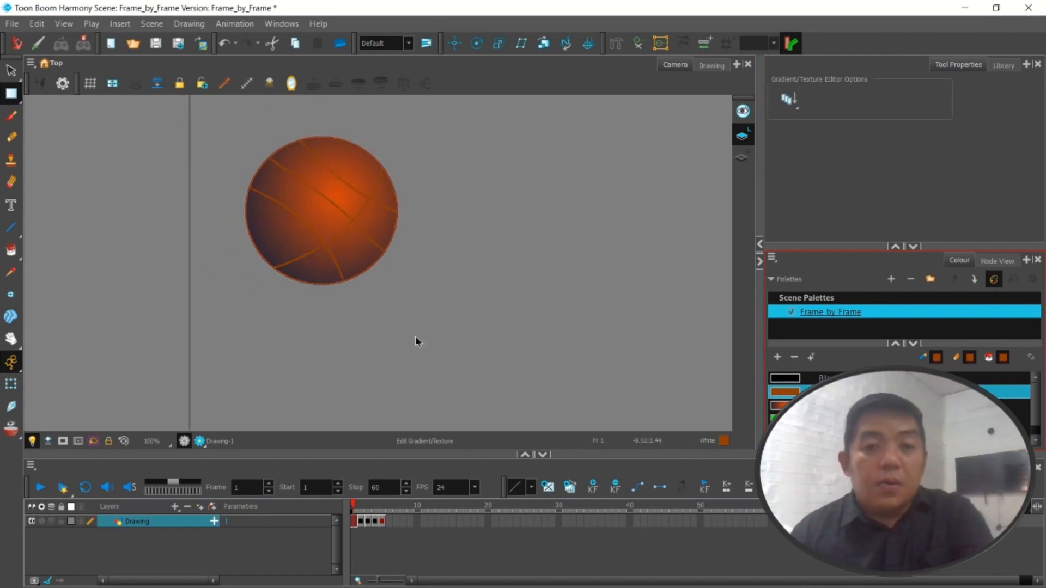
mouse_move(353, 507)
left_mouse_down()
mouse_move(382, 506)
mouse_move(354, 510)
left_mouse_up()
scroll(434, 347, "down", 3)
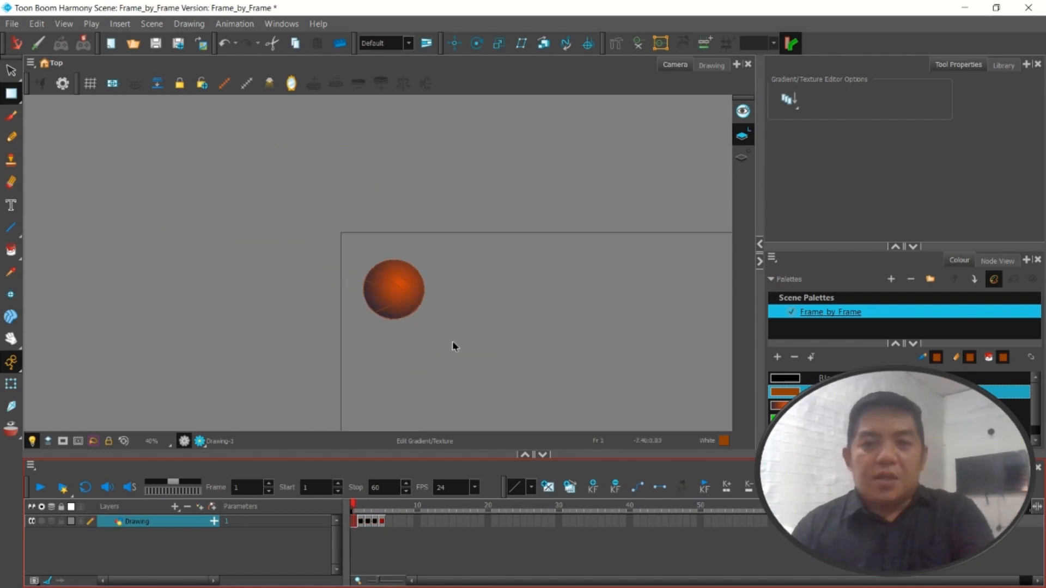
scroll(512, 345, "up", 3)
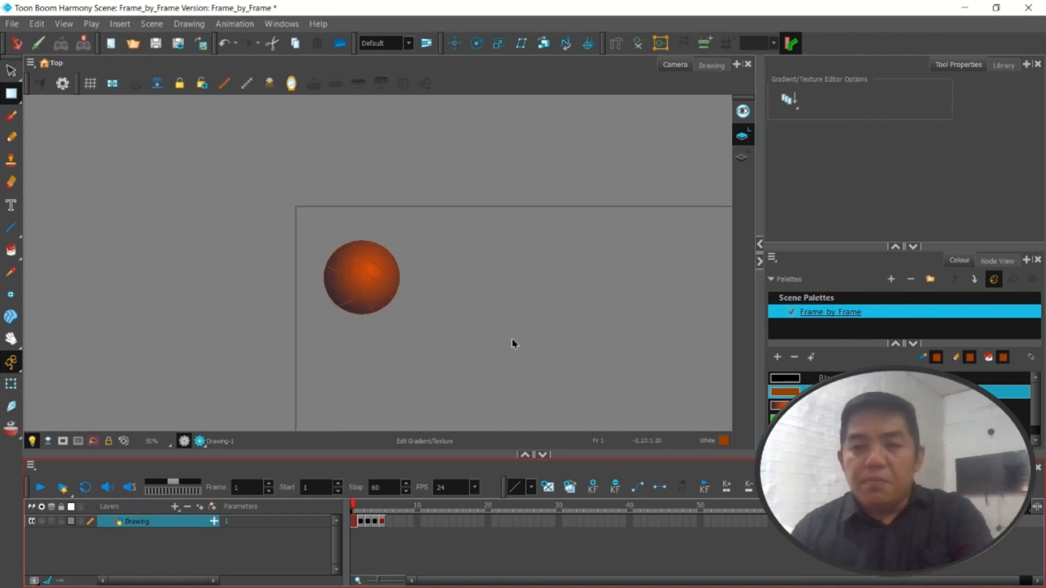
scroll(468, 346, "down", 4)
scroll(578, 367, "up", 1)
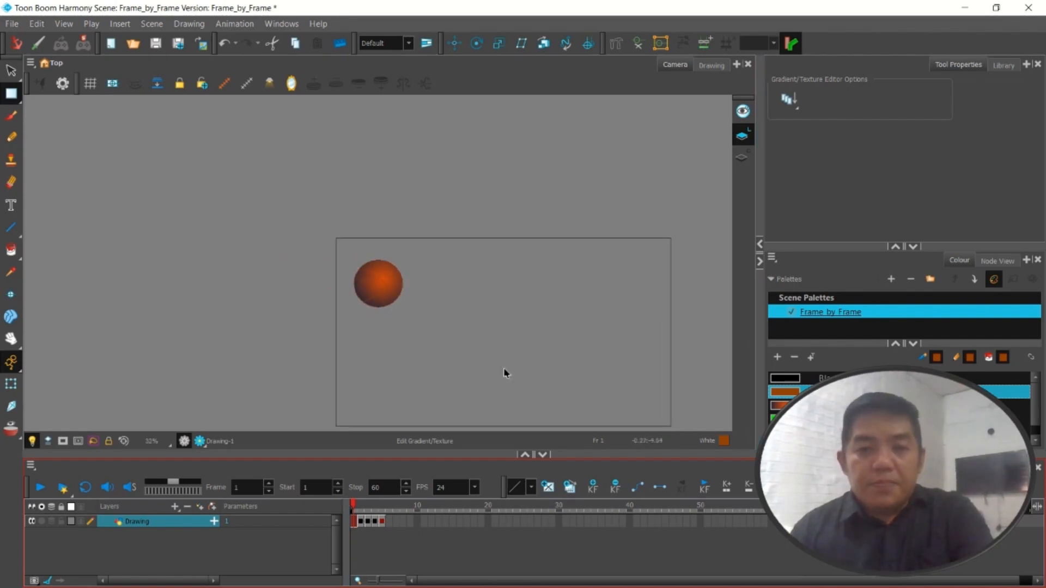
scroll(505, 369, "down", 1)
scroll(530, 390, "up", 2)
scroll(446, 395, "up", 1)
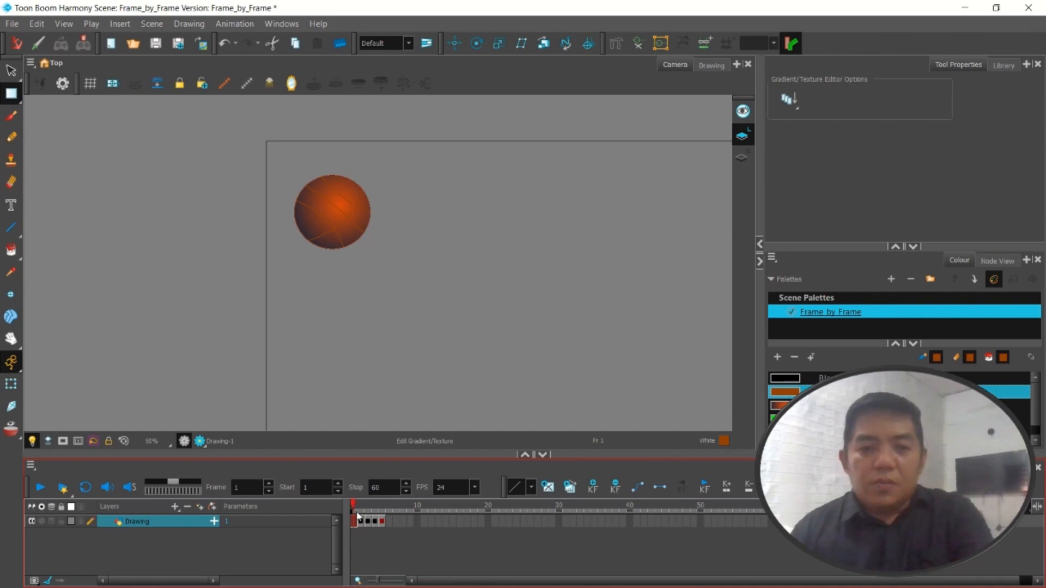
mouse_move(353, 507)
left_mouse_down()
mouse_move(374, 507)
mouse_move(353, 507)
left_mouse_up()
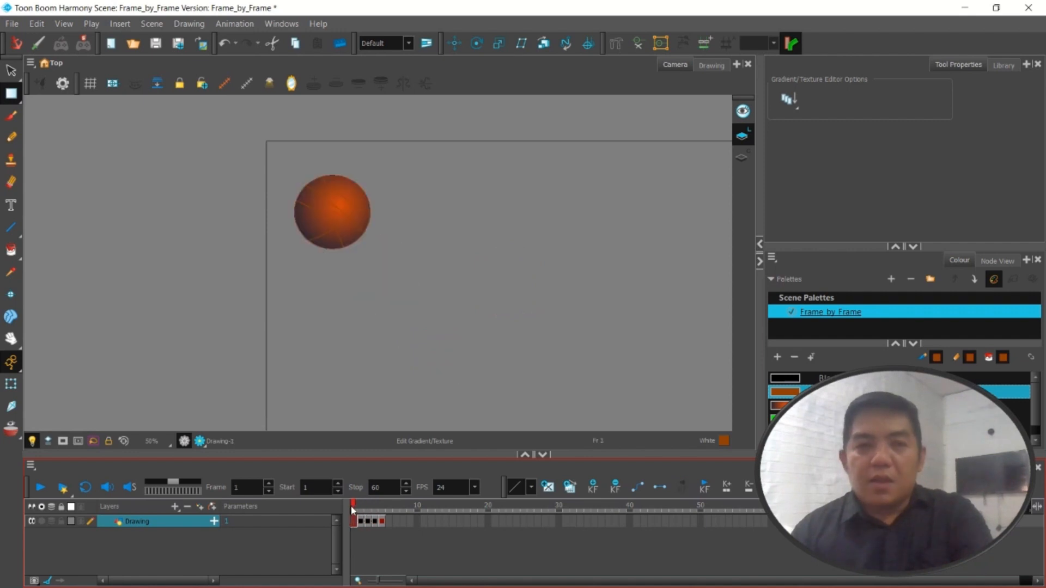
left_click(214, 522)
left_click(213, 522)
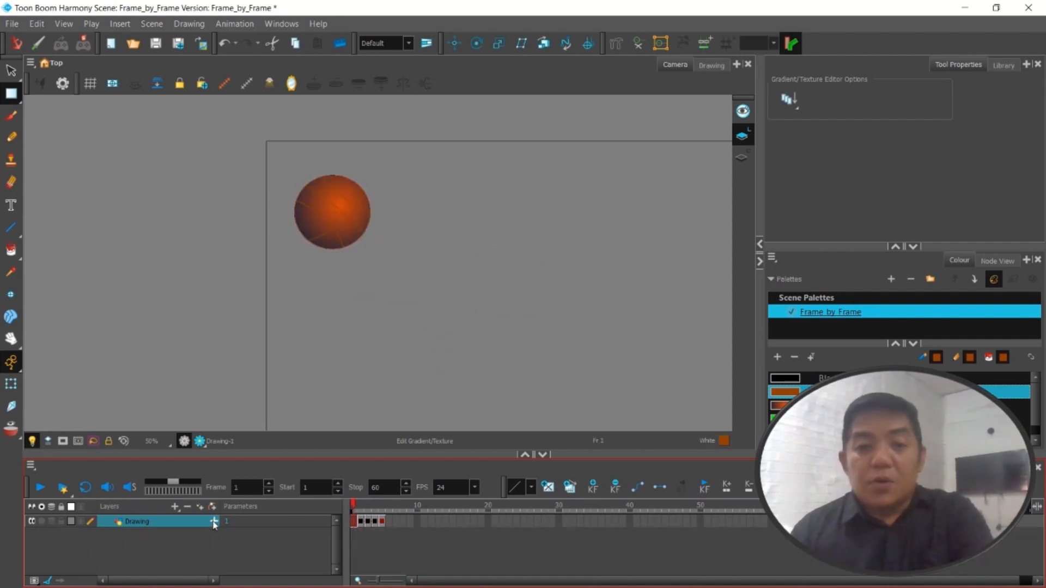
left_click(175, 507)
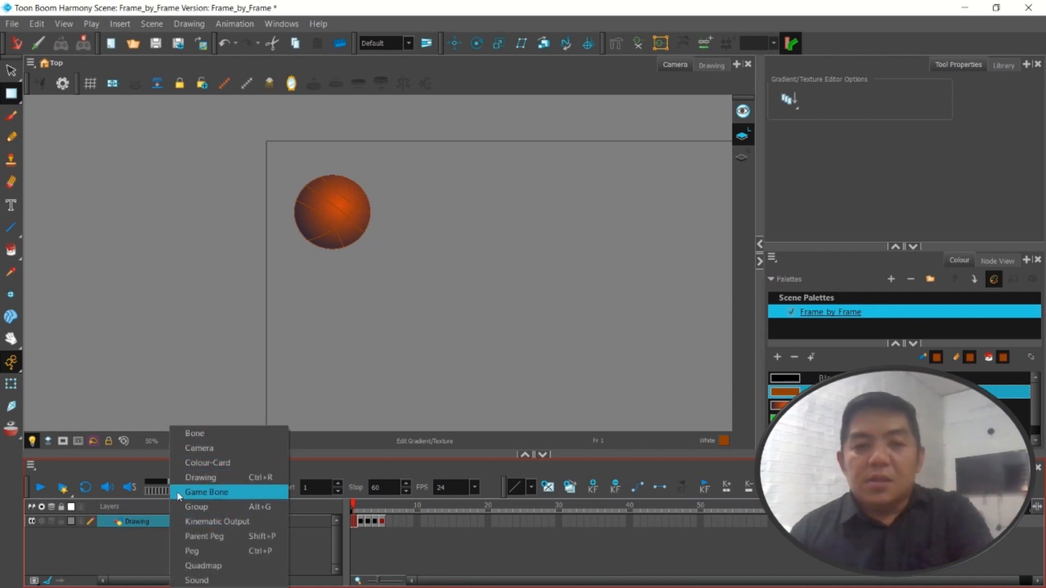
left_click(126, 579)
left_click(177, 508)
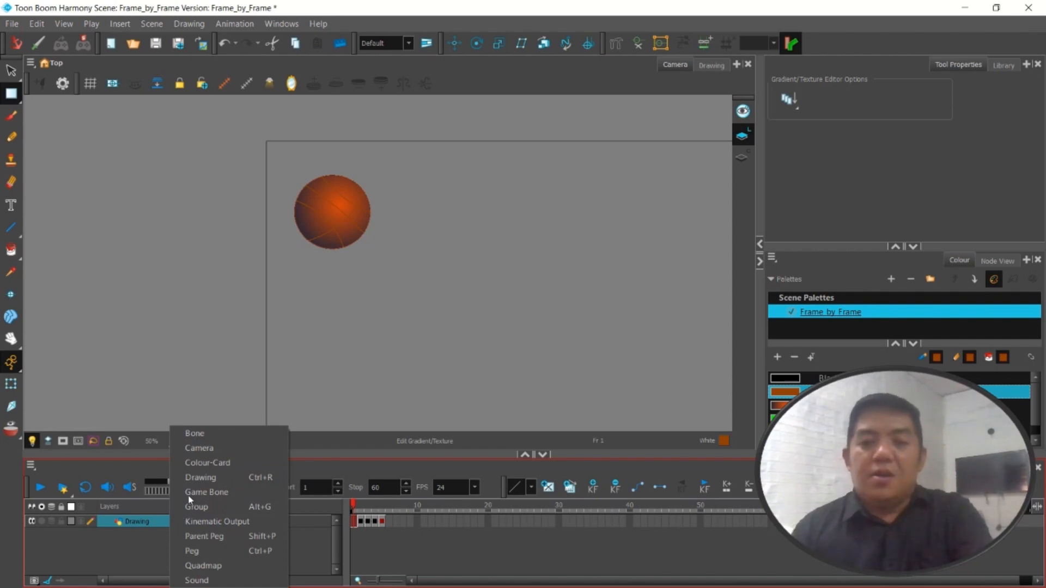
left_click(155, 557)
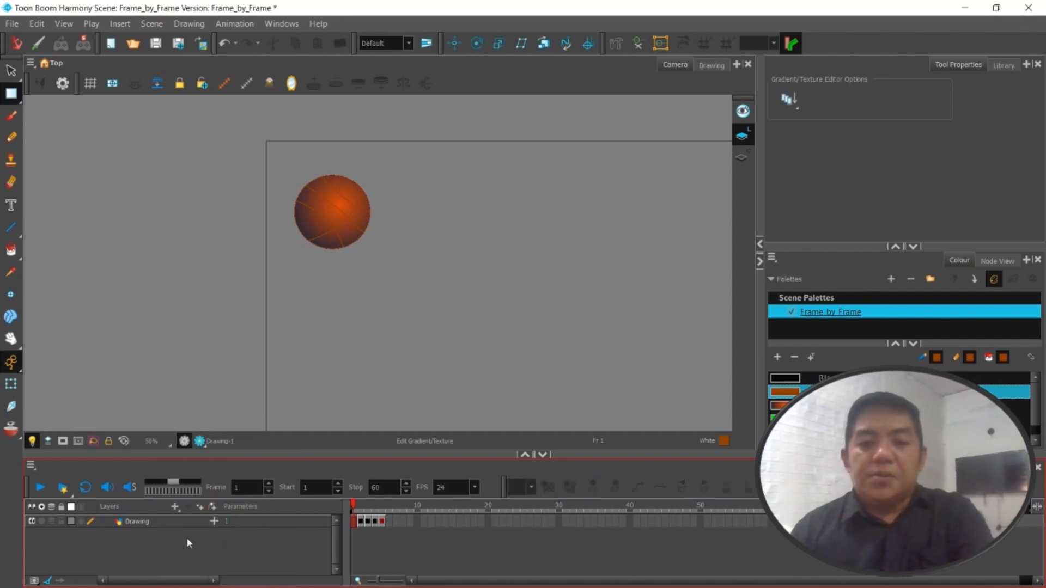
Add a new vector drawing layer for the shadow and place it below the ball's Drawing layer
left_click(200, 508)
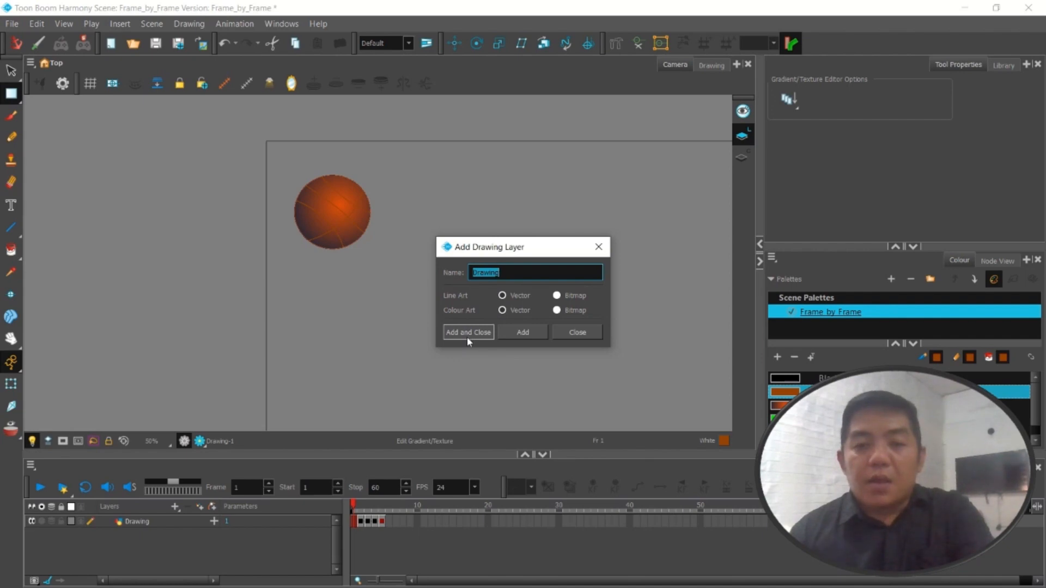
left_click(516, 333)
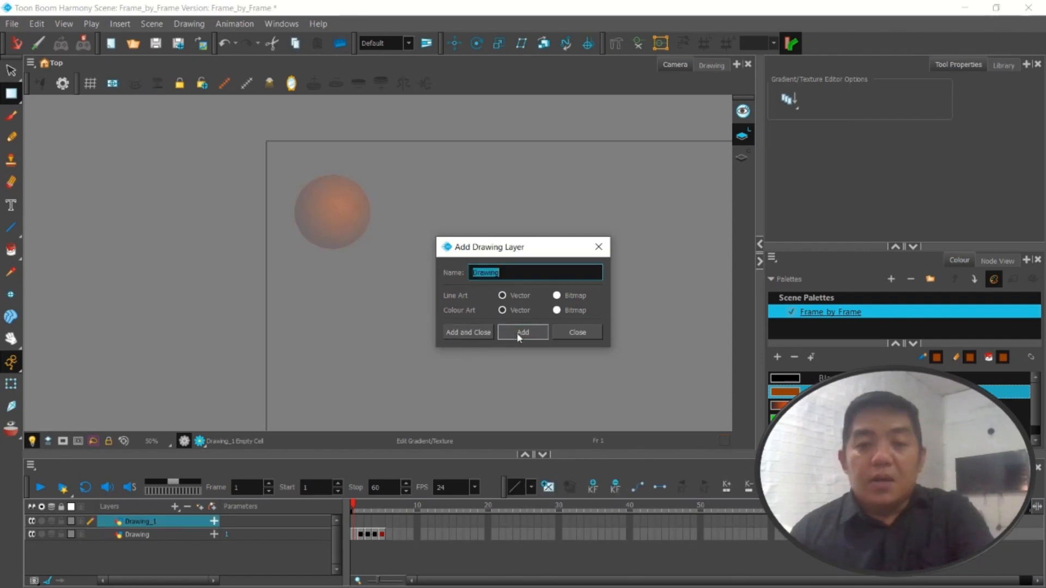
left_click(599, 250)
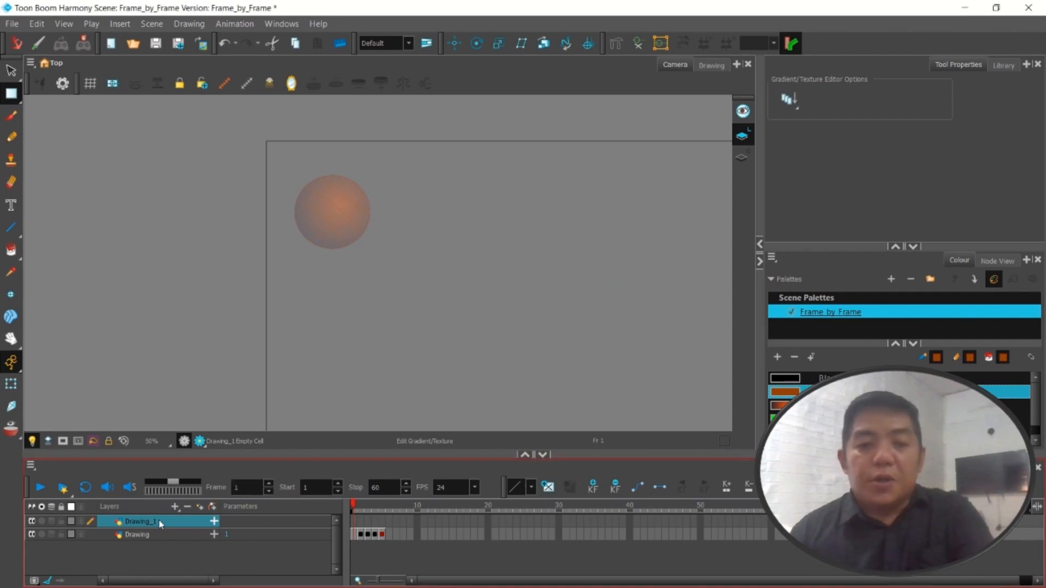
left_click_drag(162, 523, 163, 542)
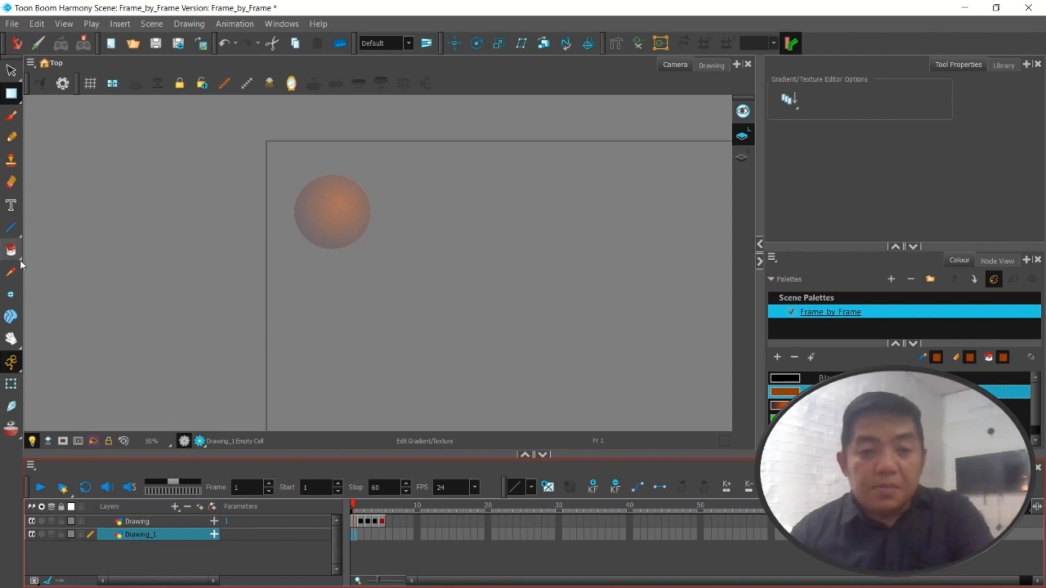
Draw a thin horizontal ellipse in Black beneath the frame 1 ball on the Drawing_1 layer and fill it with Black
left_click(23, 238)
left_click(20, 241)
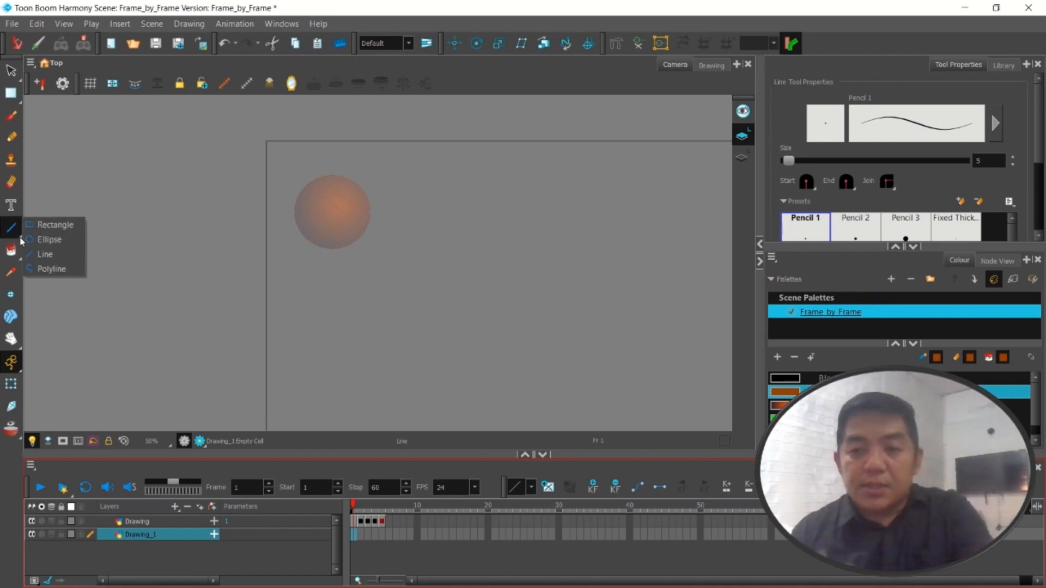
left_click(43, 238)
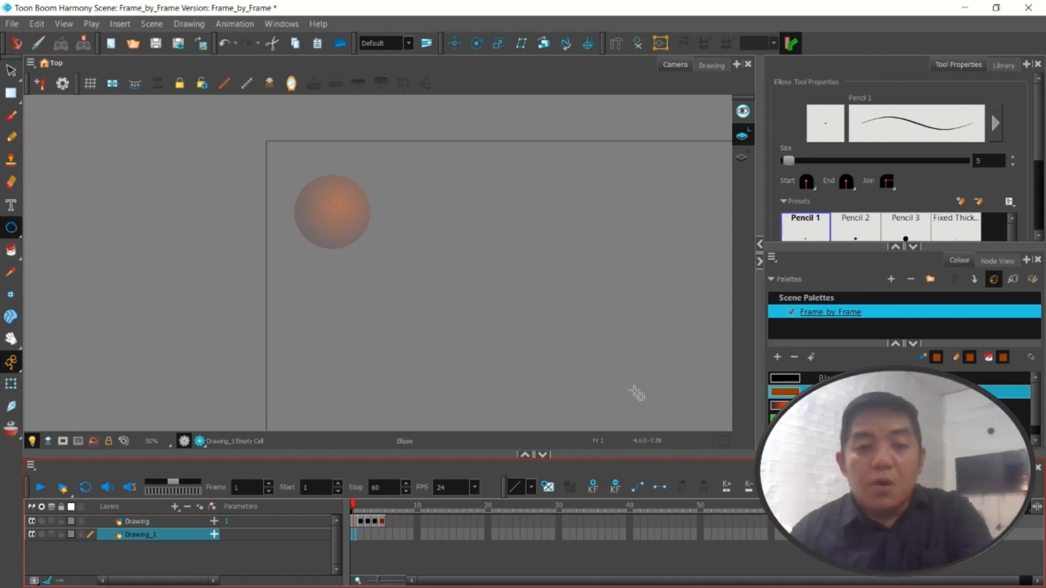
left_click(784, 380)
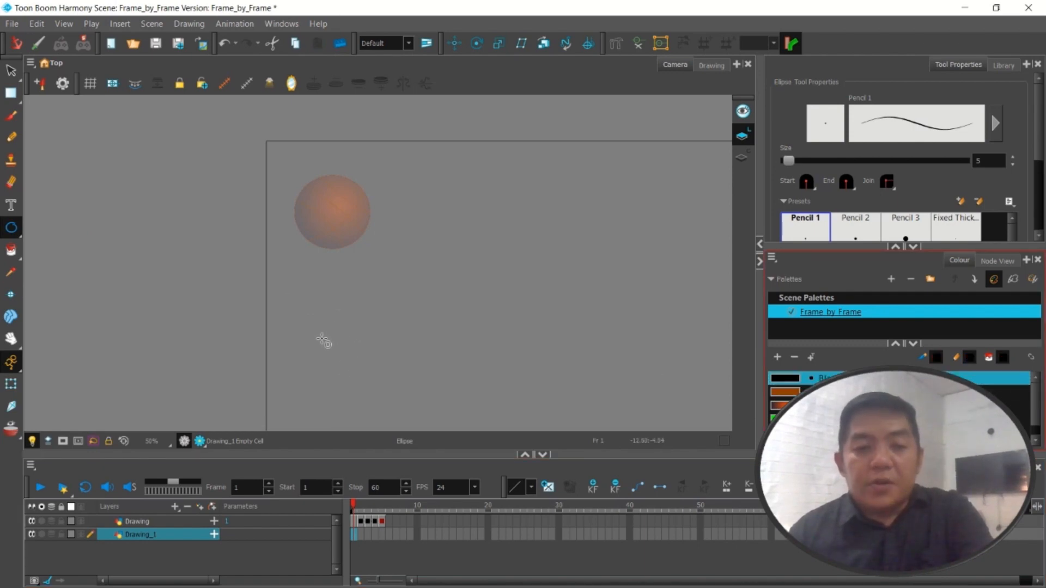
left_click_drag(318, 341, 373, 337)
left_click(10, 250)
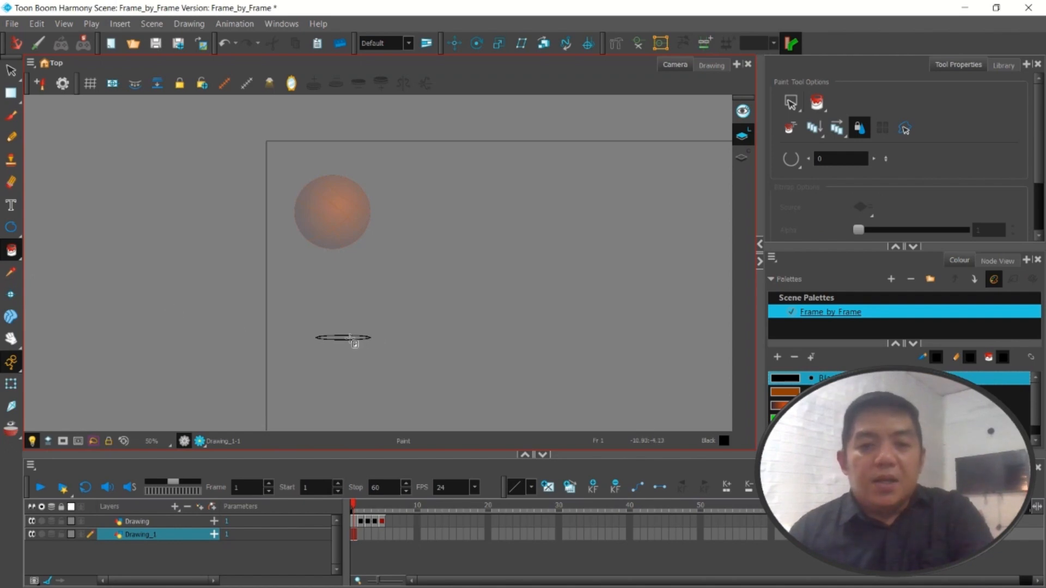
Select the whole black shadow ellipse on frame 1 and make it narrower, keeping it beneath the ball
left_click(11, 71)
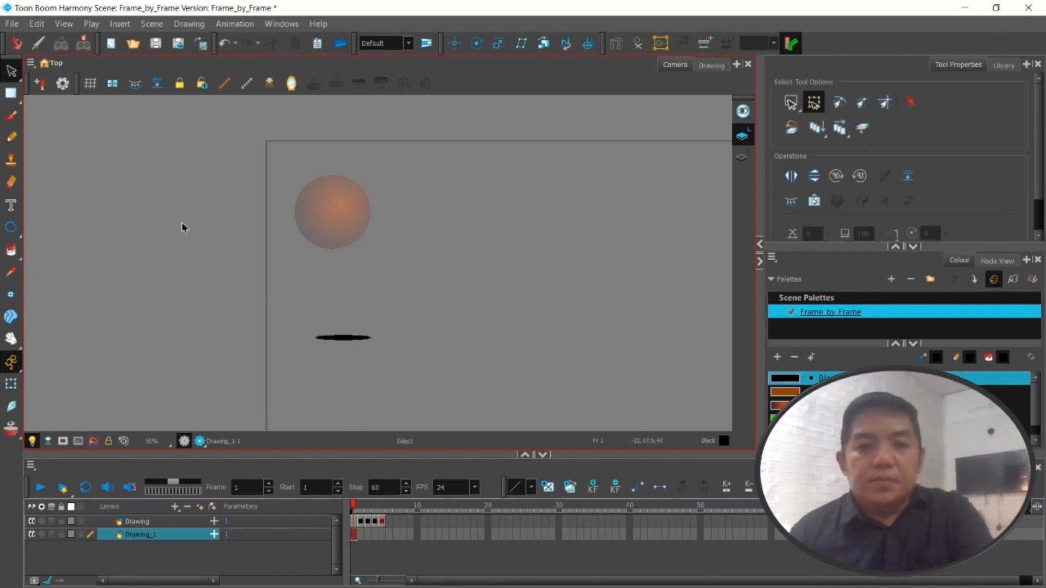
left_click(347, 340)
scroll(349, 343, "up", 4)
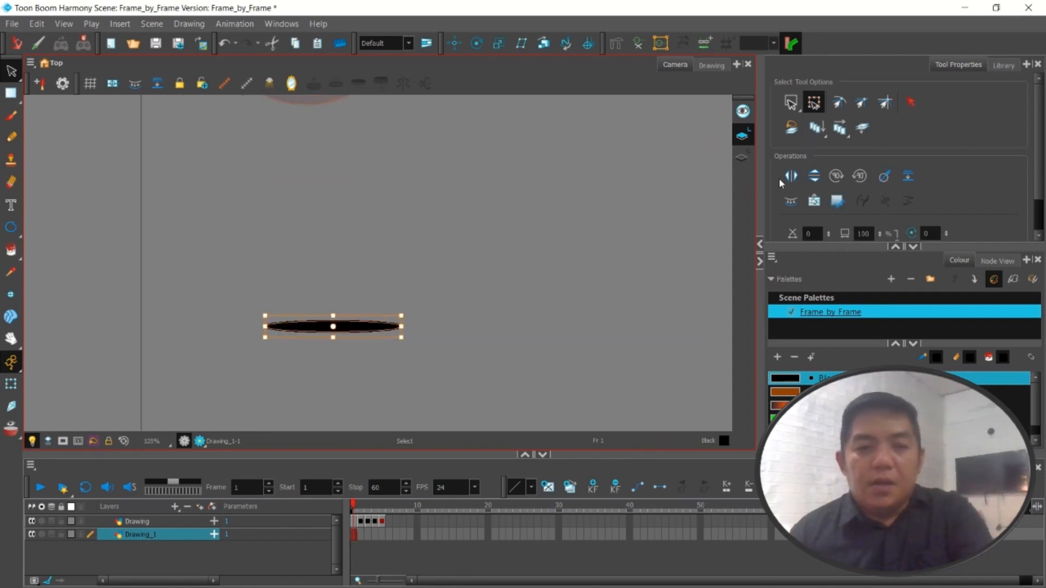
left_click_drag(221, 269, 361, 336)
scroll(382, 349, "down", 2)
left_click(417, 412)
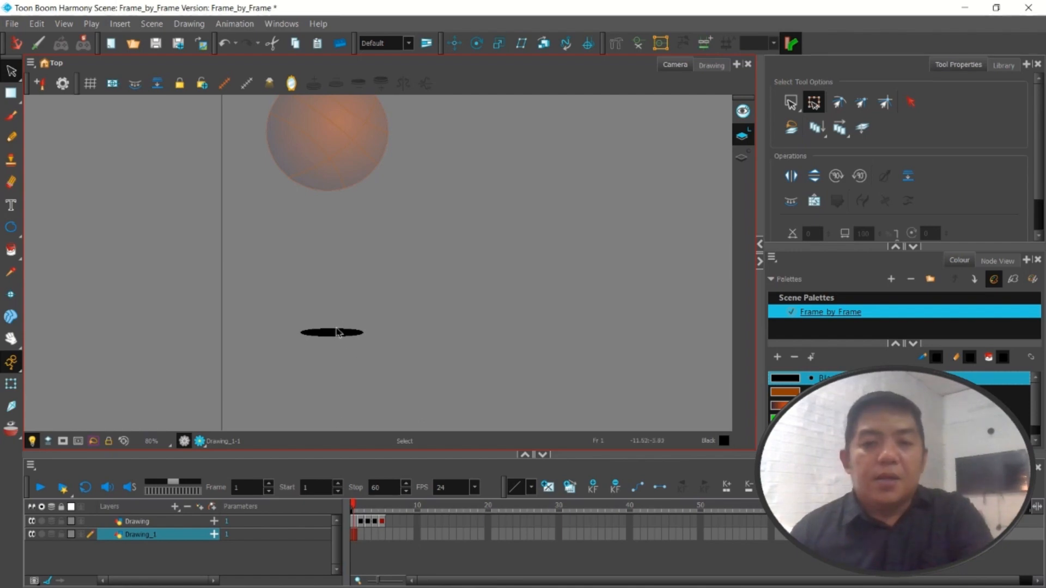
Copy the frame 1 shadow into frame 2 of the Drawing_1 layer, moving it under the ball and widening it
left_click_drag(377, 376, 256, 286)
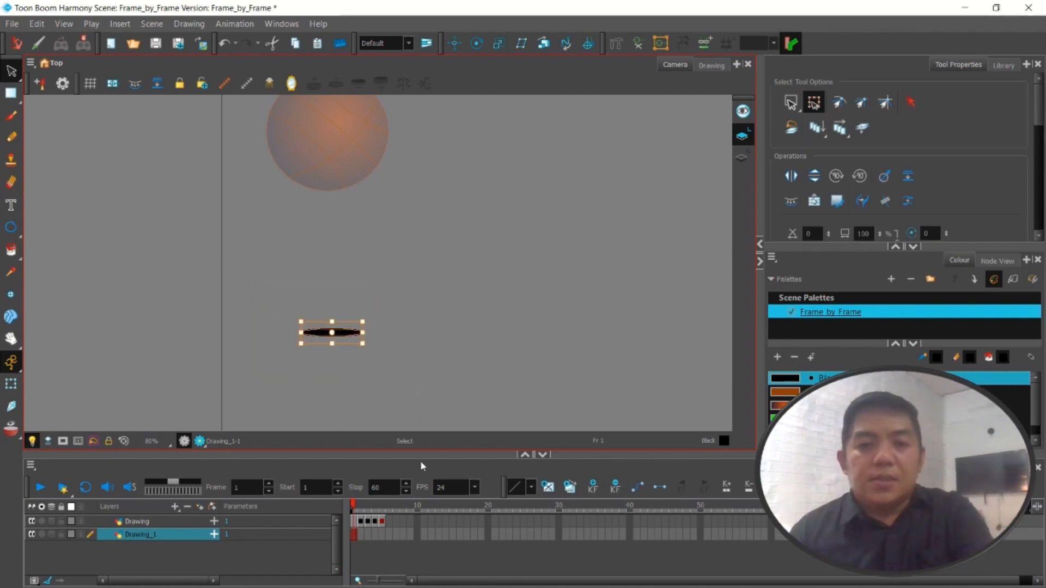
left_click(361, 535)
right_click(361, 535)
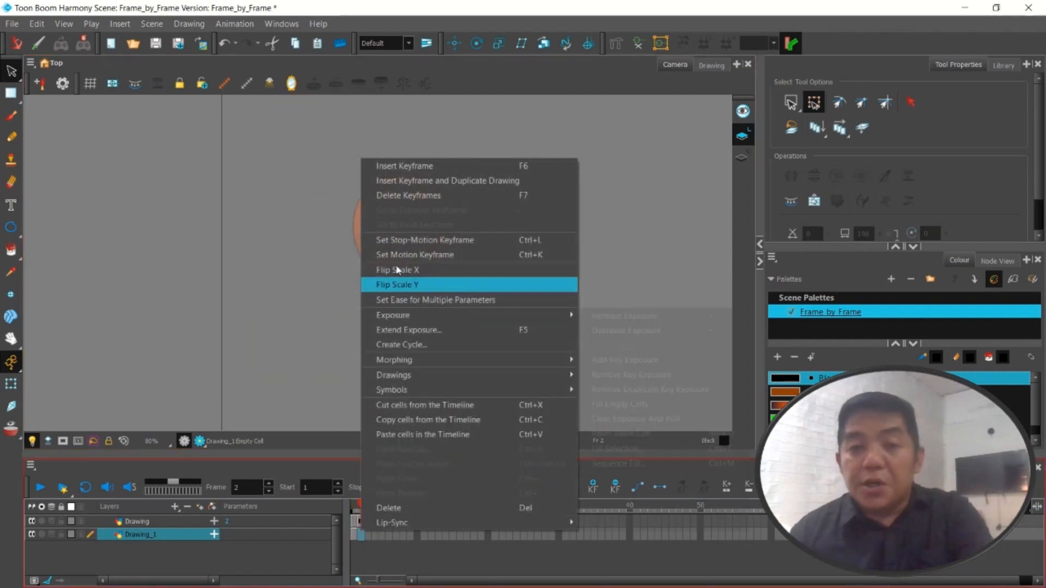
left_click(405, 181)
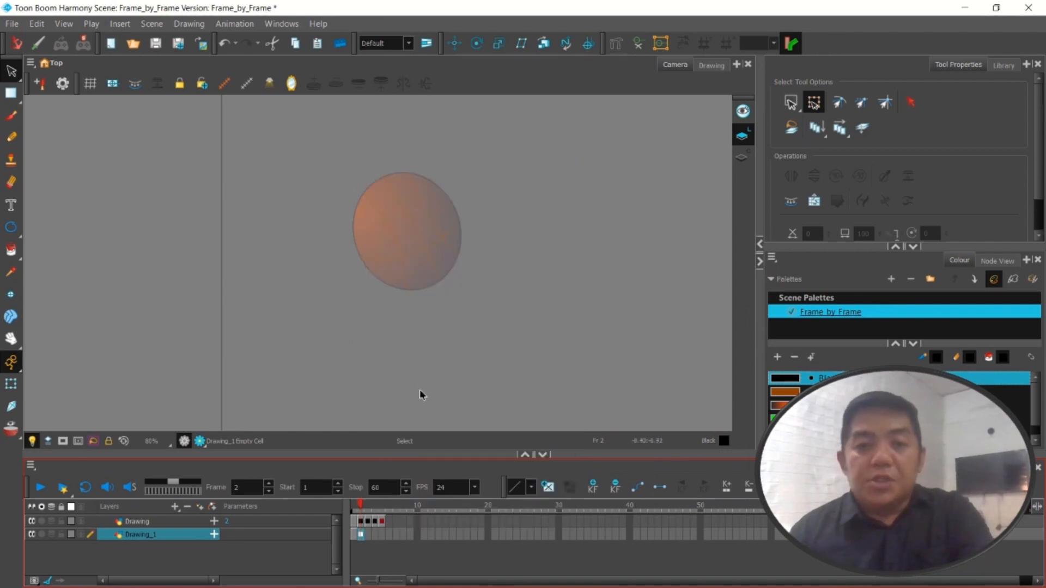
key("ctrl+v")
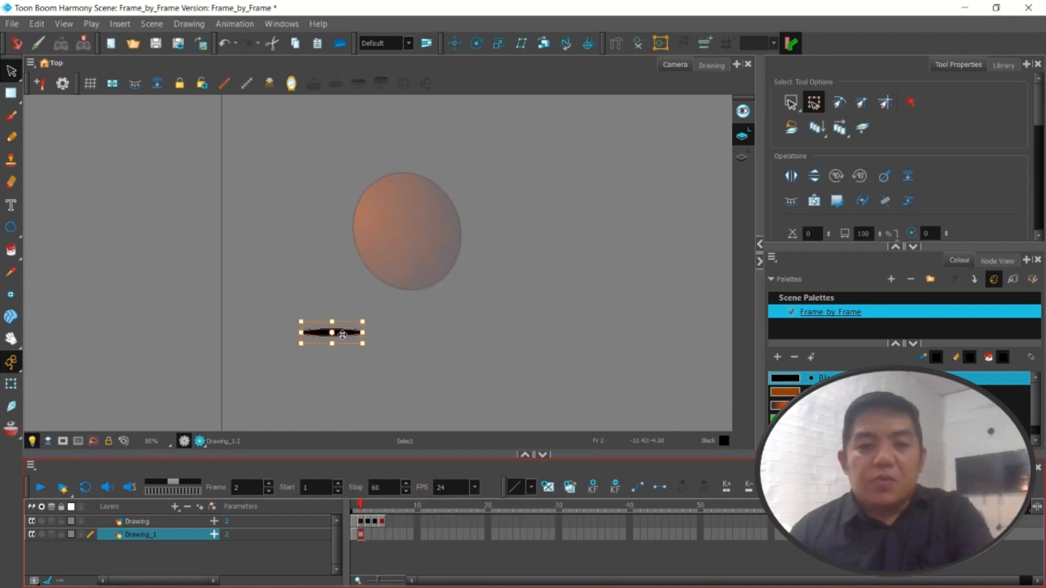
left_click_drag(342, 334, 365, 334)
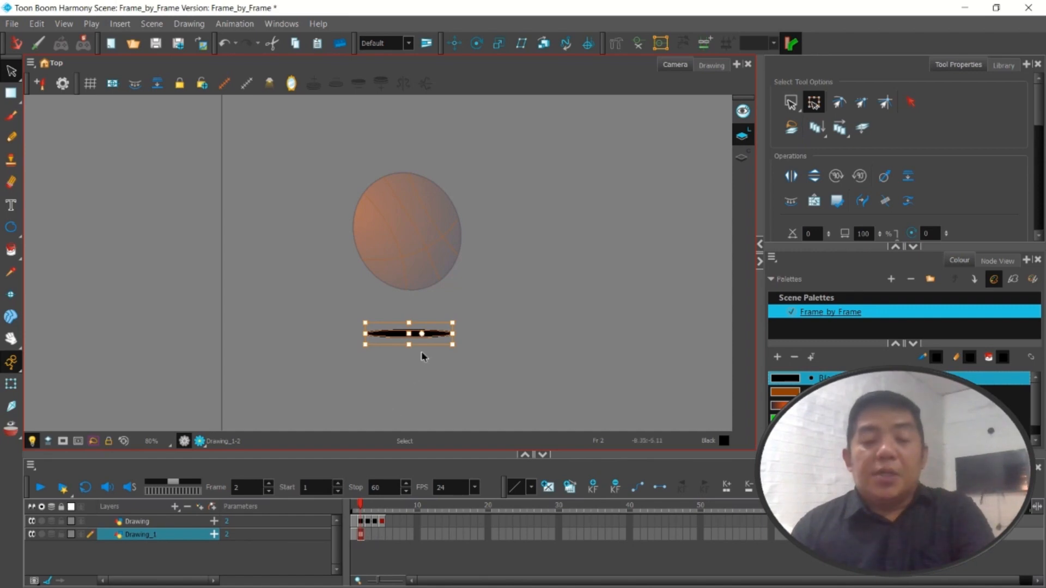
Insert a keyframe at frame 3 of the Drawing_1 layer
left_click(370, 537)
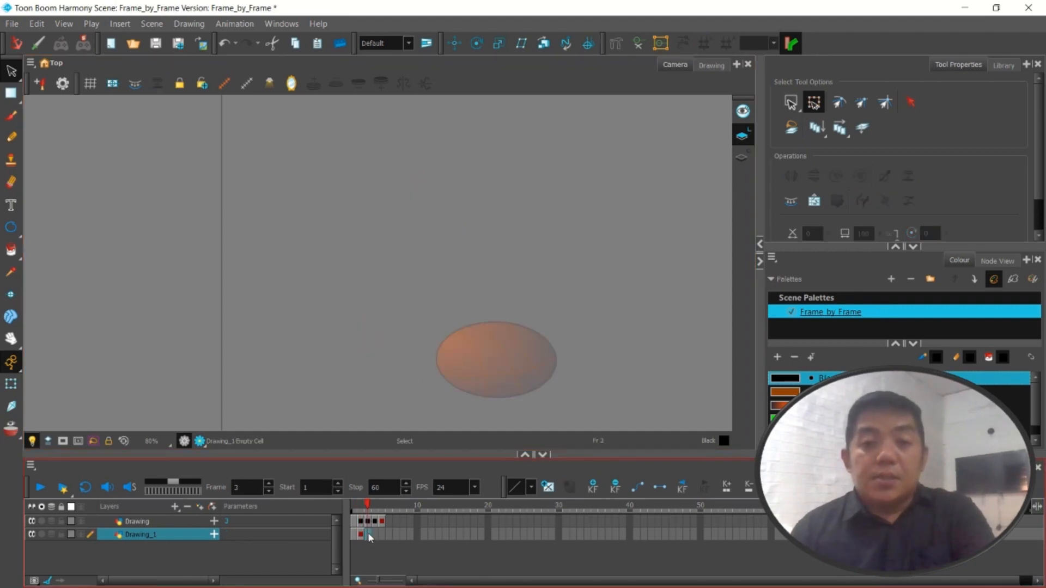
right_click(369, 536)
left_click(441, 169)
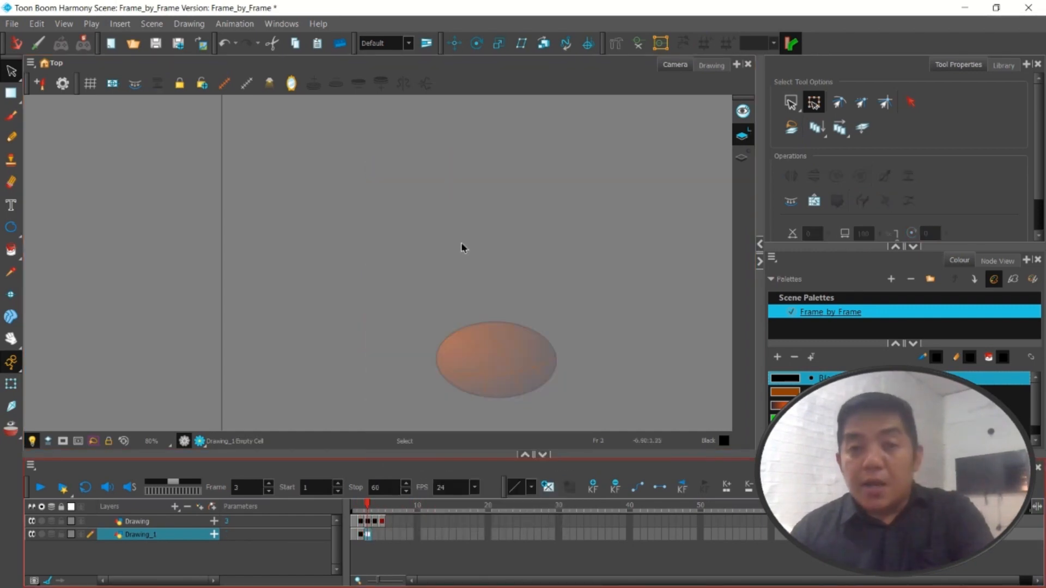
scroll(498, 381, "down", 2)
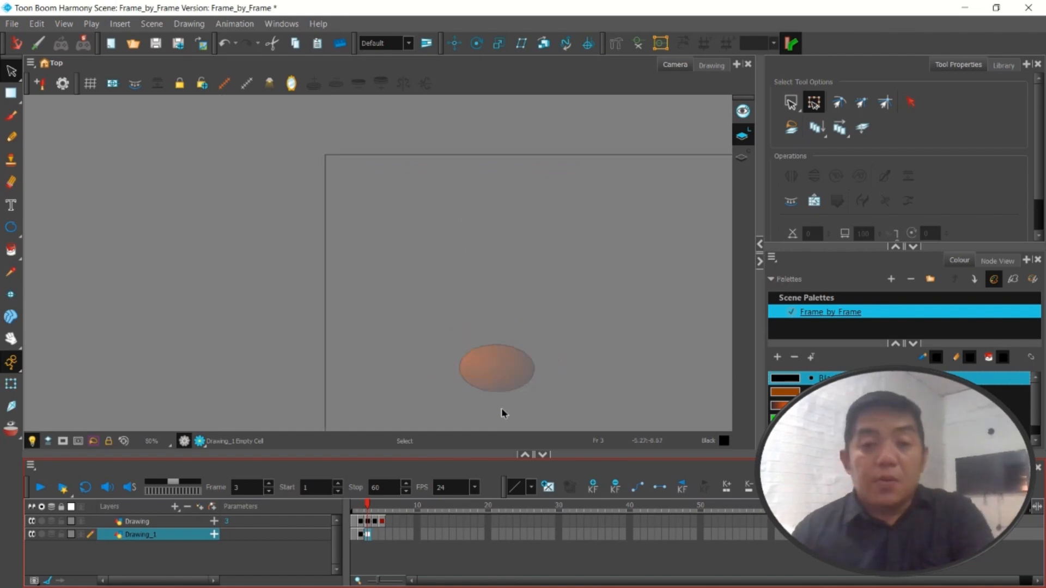
scroll(508, 397, "down", 2)
scroll(535, 397, "up", 2)
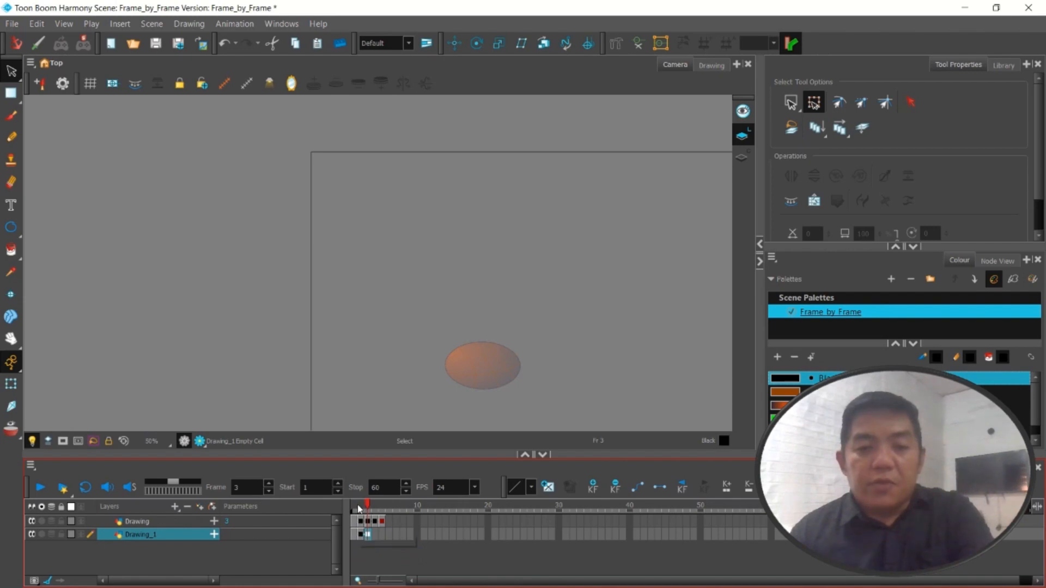
Turn on the onion skin from frame 1 of the Drawing_1 layer
left_click(356, 535)
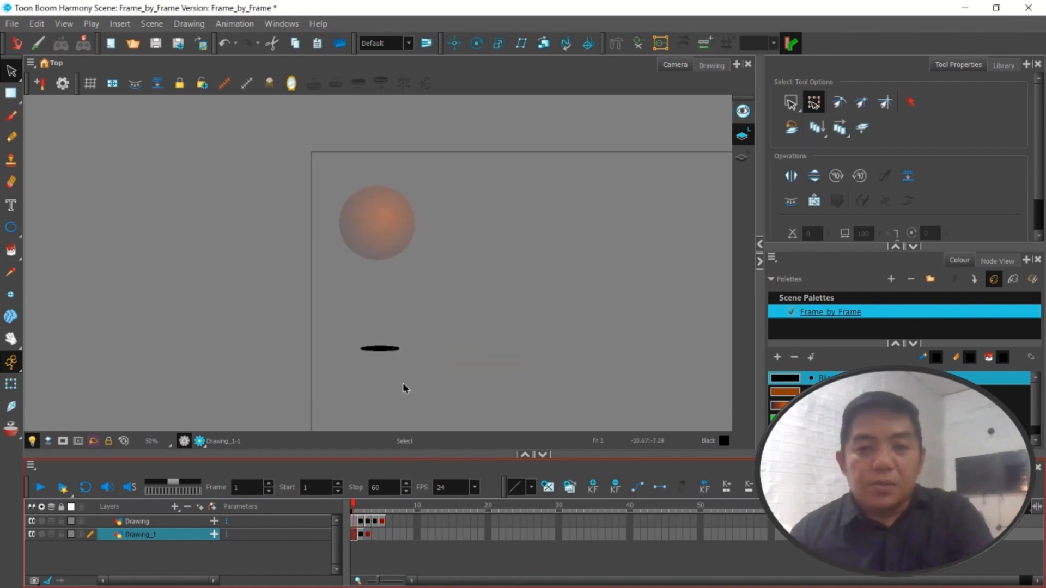
right_click(357, 507)
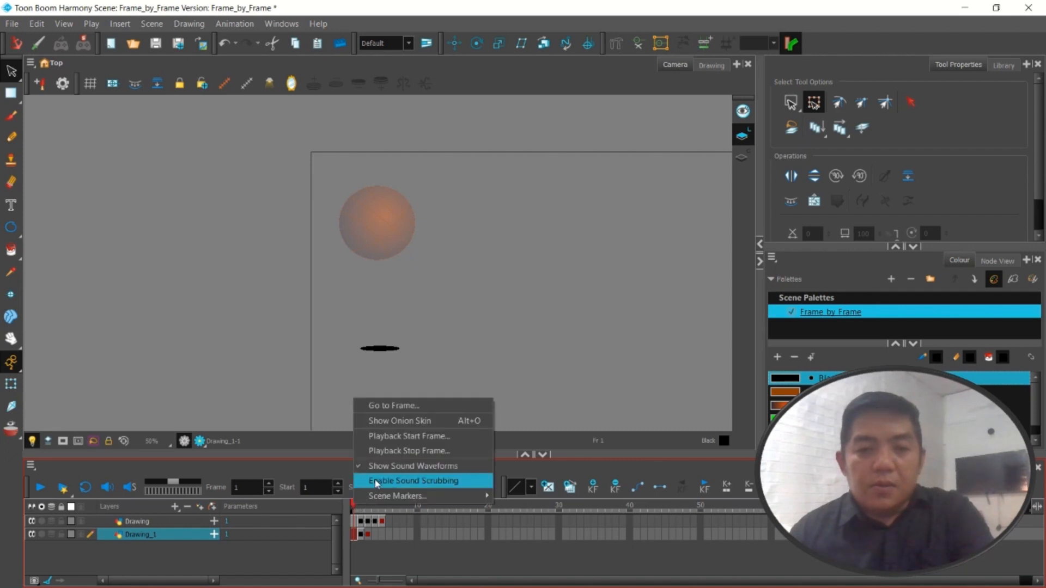
left_click(399, 422)
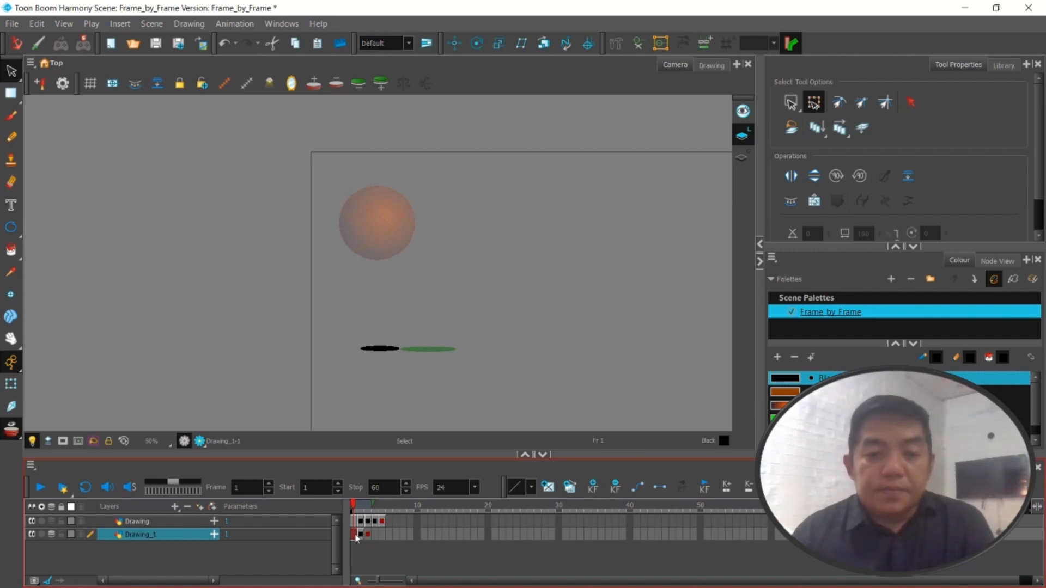
Select the whole frame 1 shadow and nudge it down slightly below the level of the frame 2 shadow
left_click(376, 349)
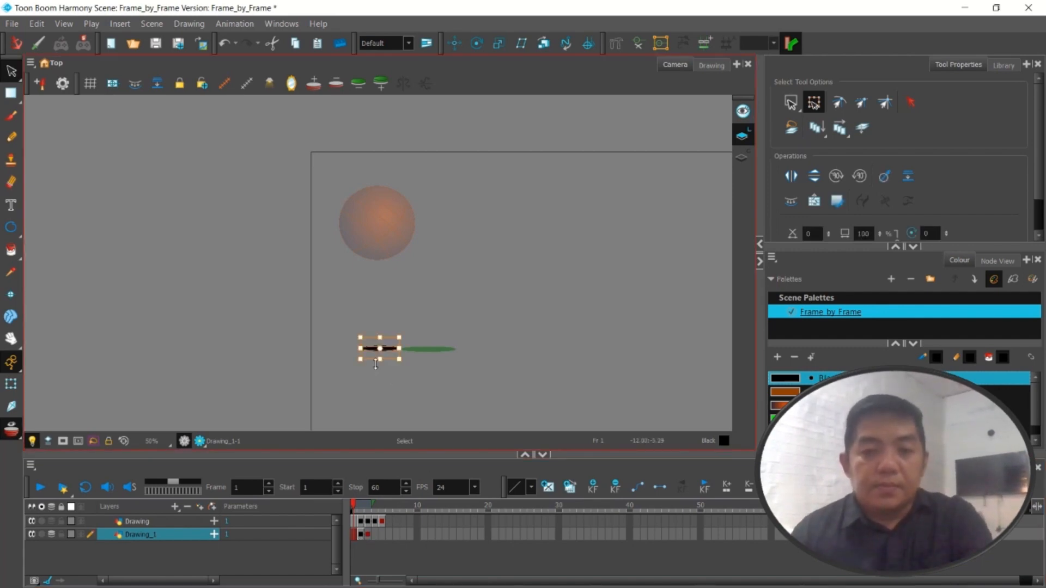
left_click(791, 107)
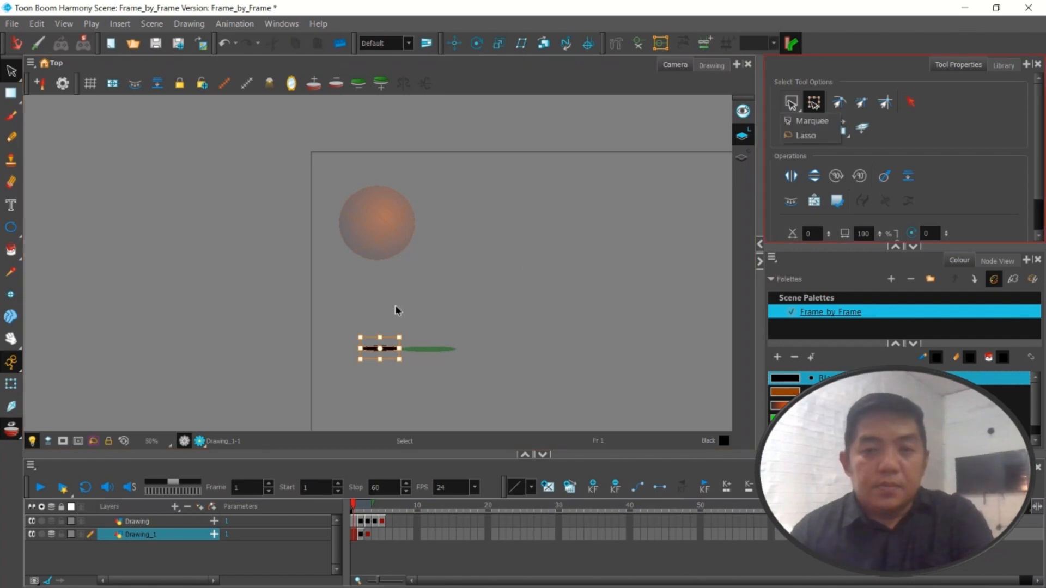
left_click_drag(347, 303, 417, 387)
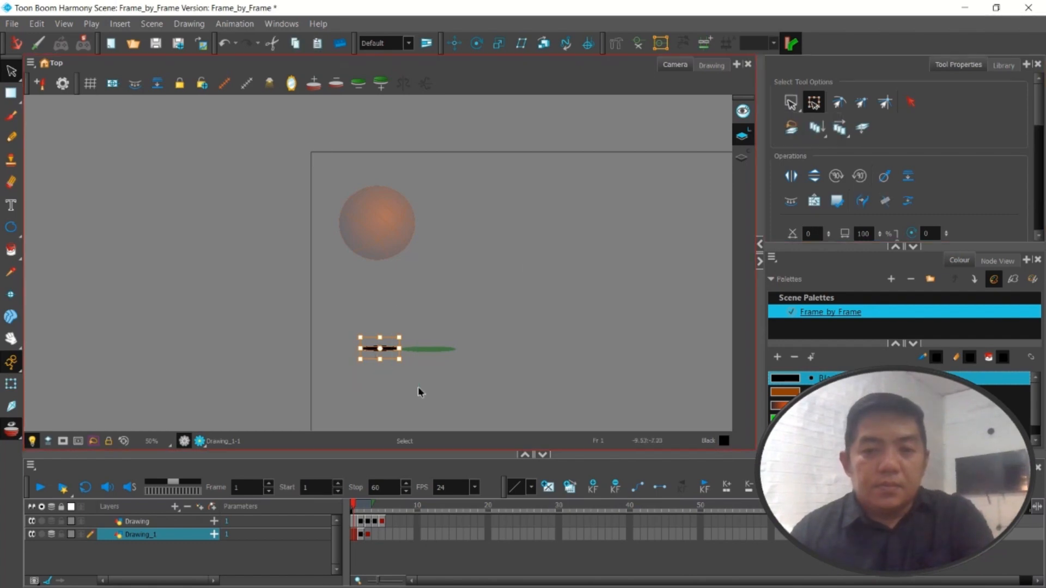
key("Down")
key("Down")
key("Down")
key("Down")
key("Down")
key("Down")
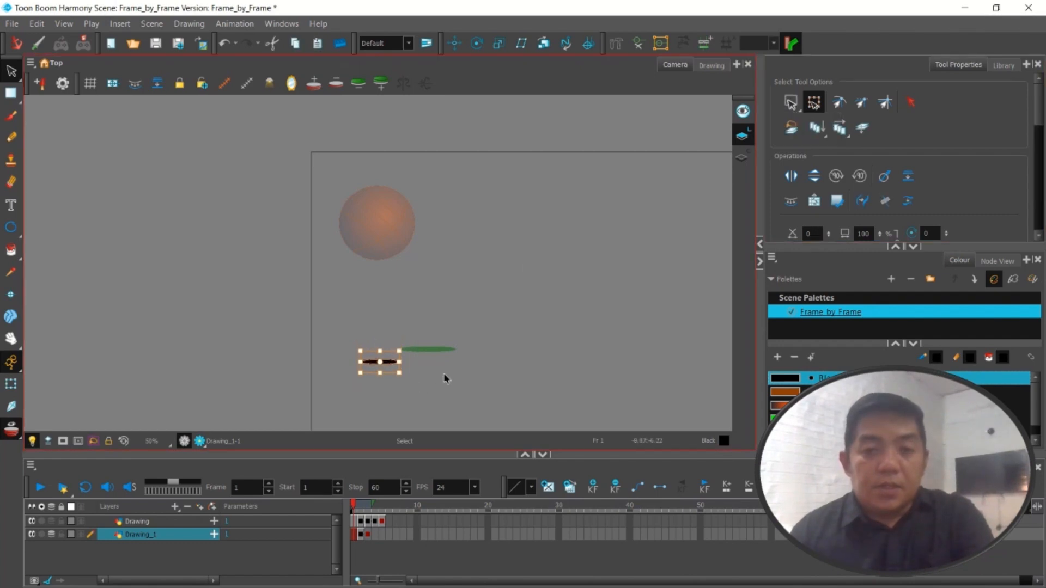
Nudge the frame 1 shadow of the Drawing_1 layer further down to ground level, well below the ball
key("Down")
key("Down")
key("Down")
key("Down")
key("Down")
key("Down")
key("Down")
key("Down")
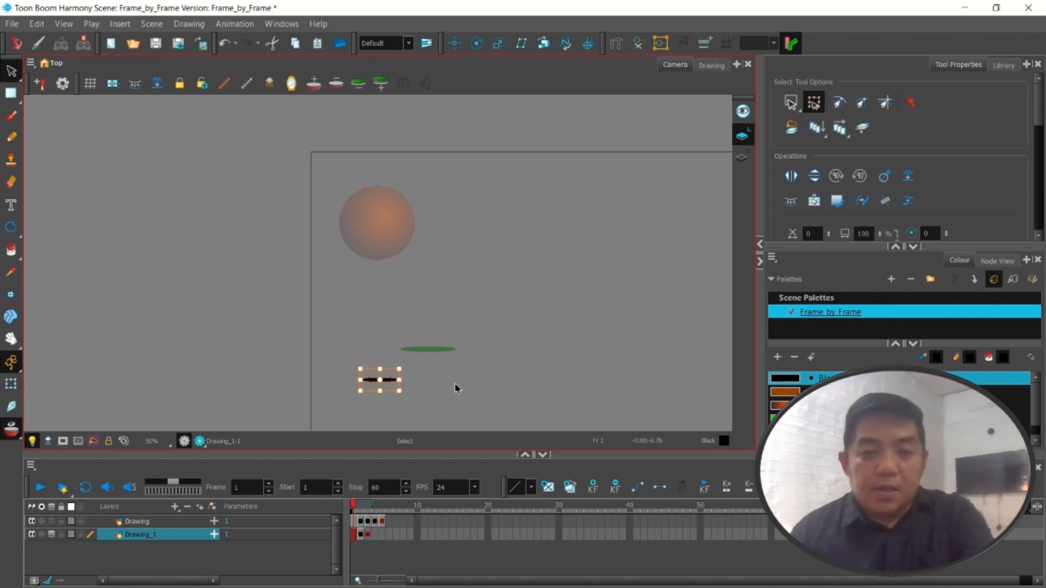
key("Down")
key("Down")
key("Down")
key("Down")
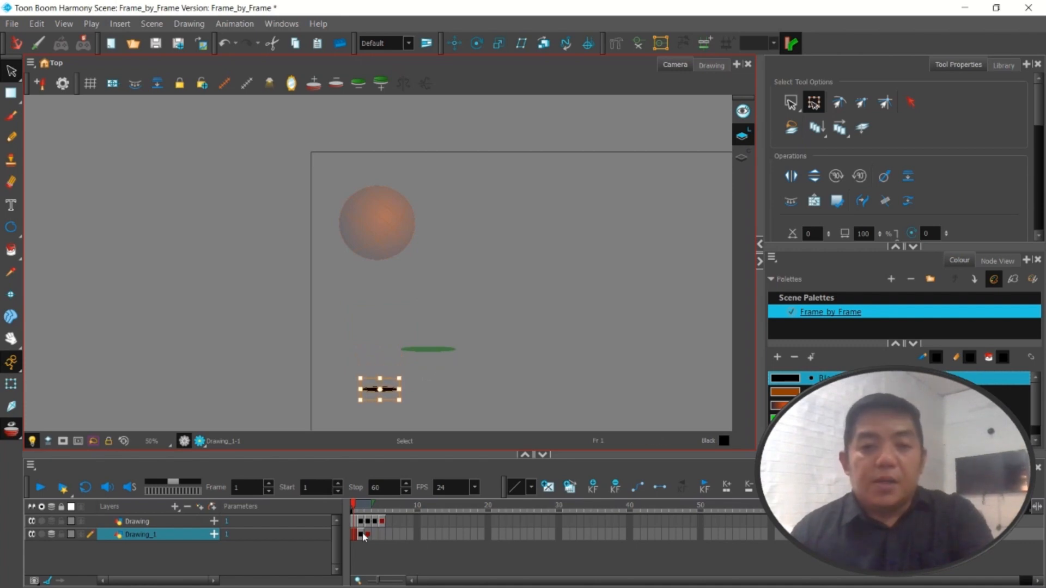
Select the frame 2 shadow of the Drawing_1 layer and nudge it down level with the frame 1 shadow
left_click(363, 535)
left_click_drag(489, 377, 393, 326)
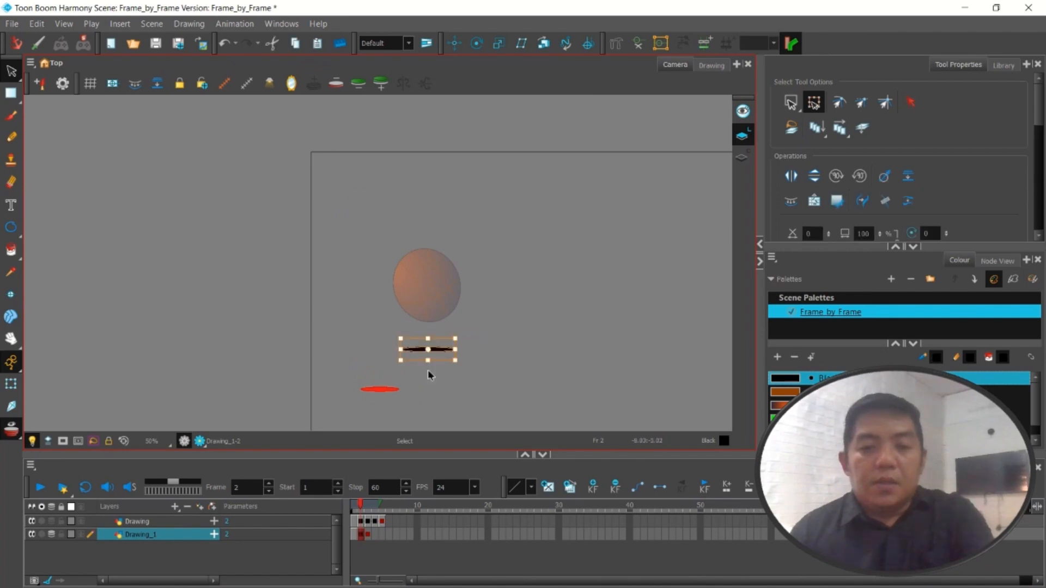
key("Down")
key("Down")
key("Down")
key("Down")
key("Down")
key("Down")
key("Down")
key("Down")
key("Down")
key("Down")
key("Down")
key("Down")
key("Down")
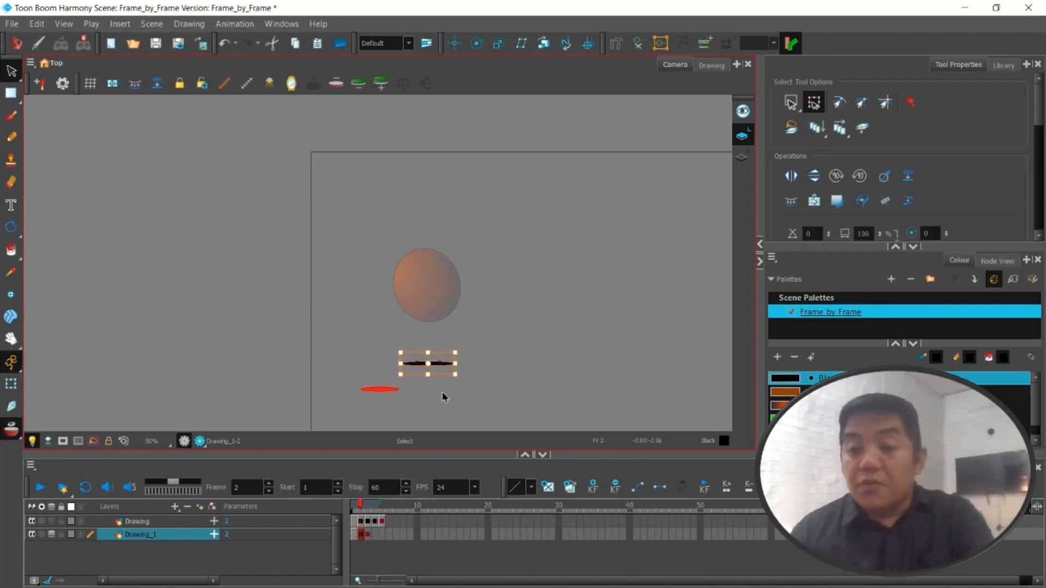
key("Down")
key("Down")
key("Down")
key("Down")
key("Down")
key("Down")
key("Down")
key("Down")
key("Down")
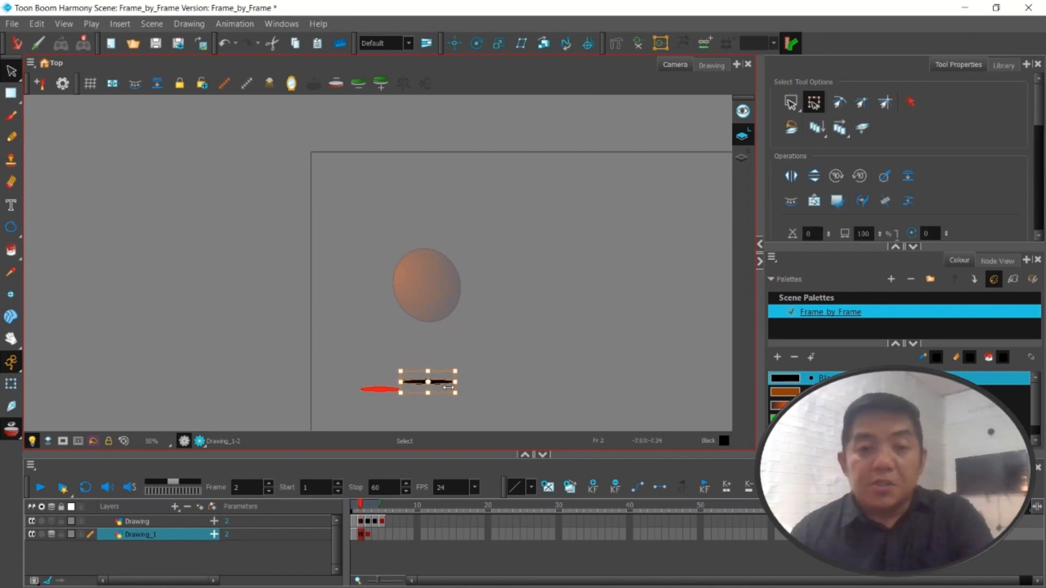
key("Down")
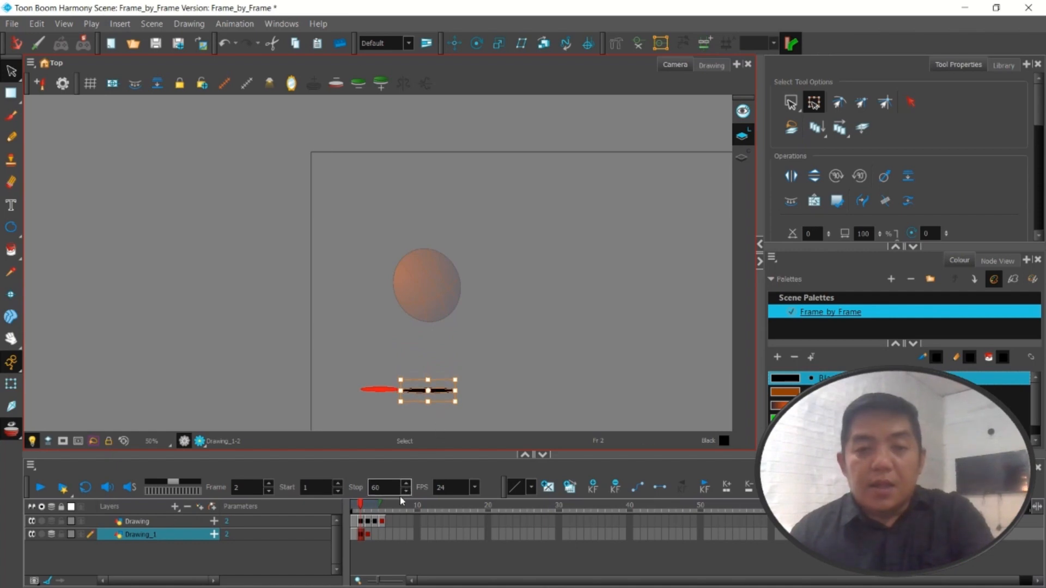
Paste the shadow into frame 3 of the Drawing_1 layer, place it directly under the squashed ball and widen it slightly past the ball's width
left_click(369, 535)
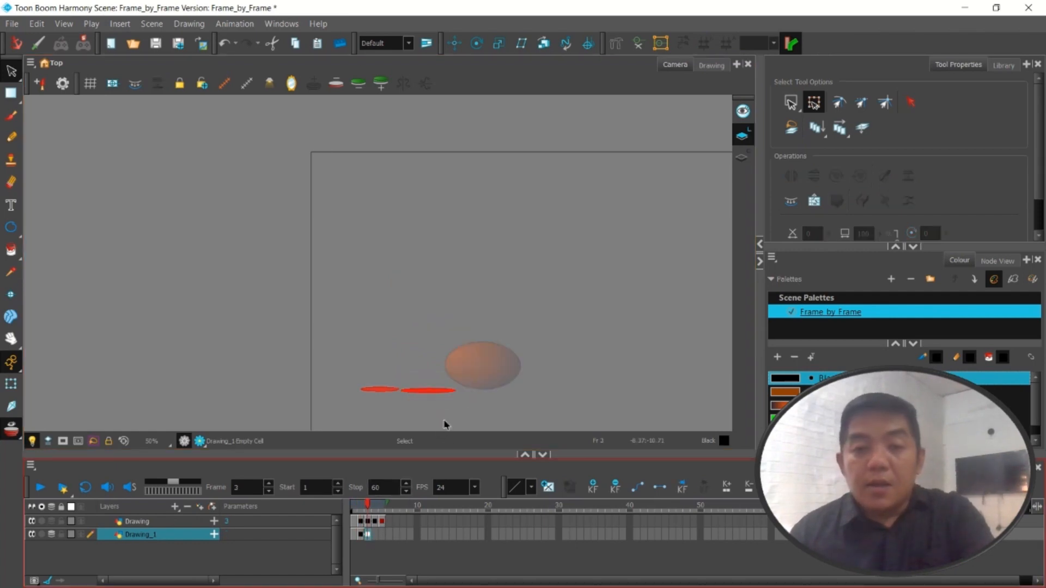
key("ctrl+v")
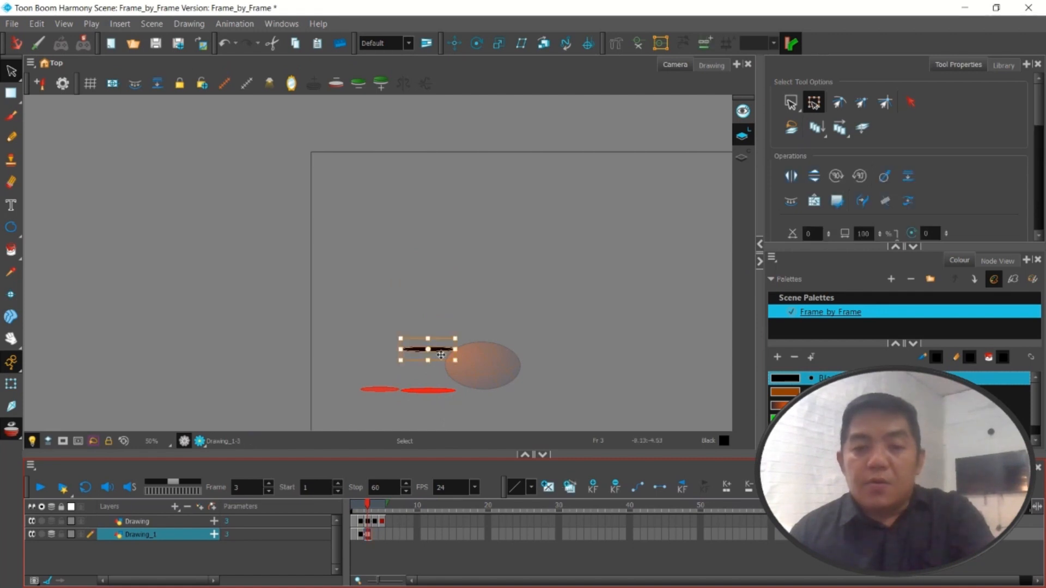
left_click(483, 389)
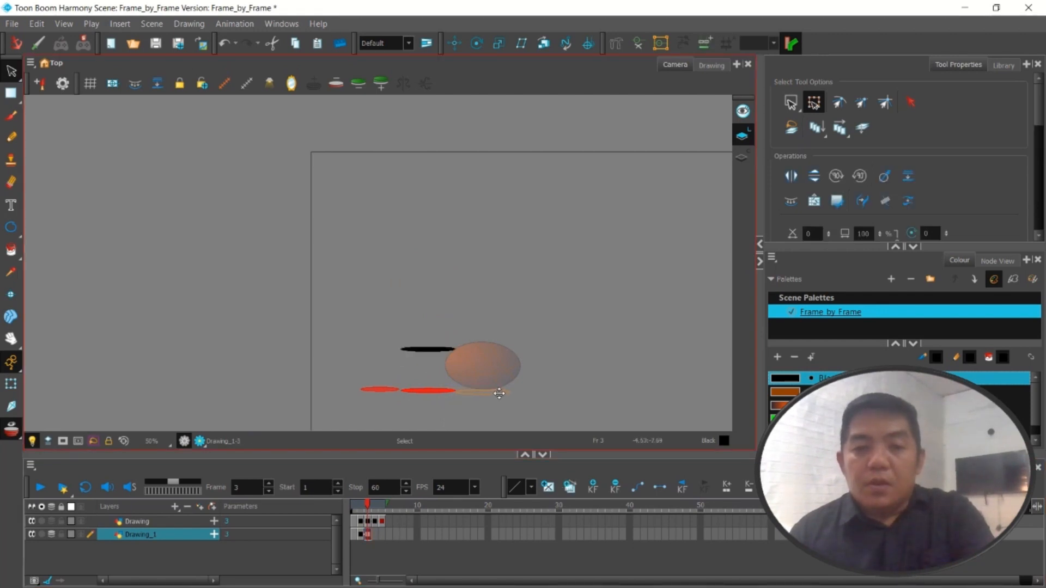
left_click_drag(499, 394, 447, 392)
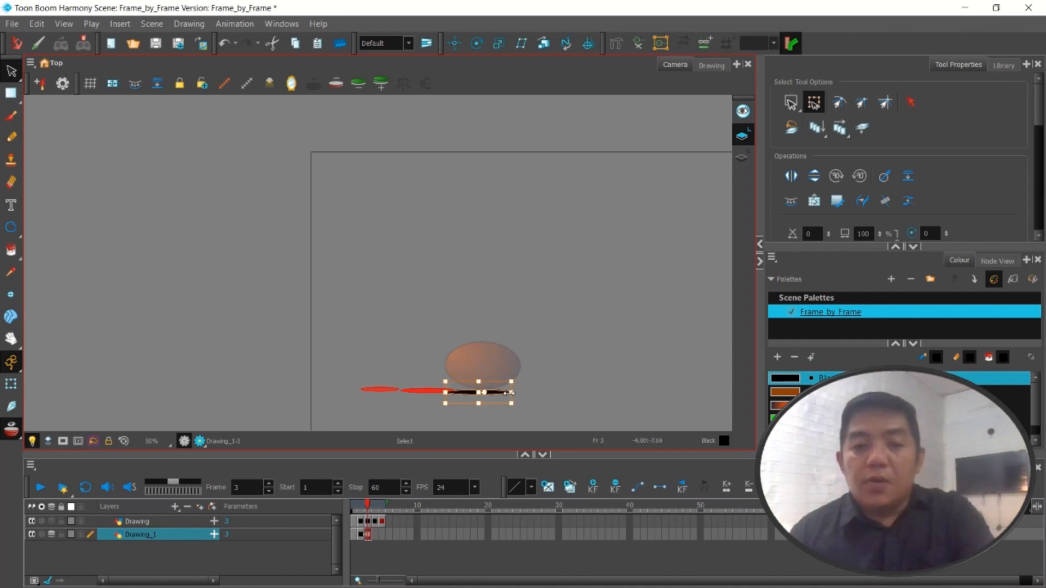
left_click_drag(512, 393, 526, 393)
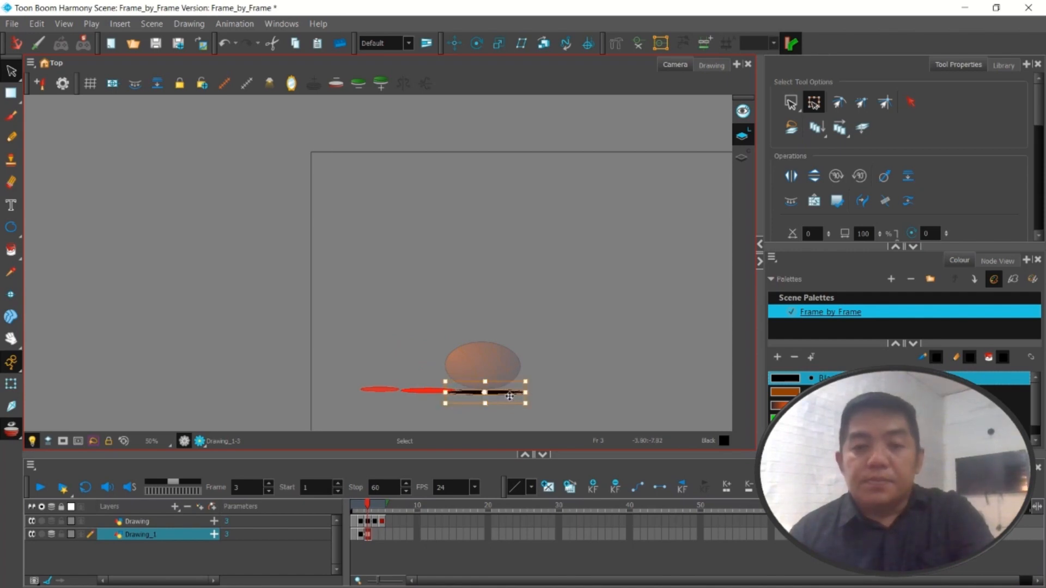
Move the frame 3 shadow up slightly so it meets the underside of the squashed ball, then deselect it
scroll(507, 396, "up", 2)
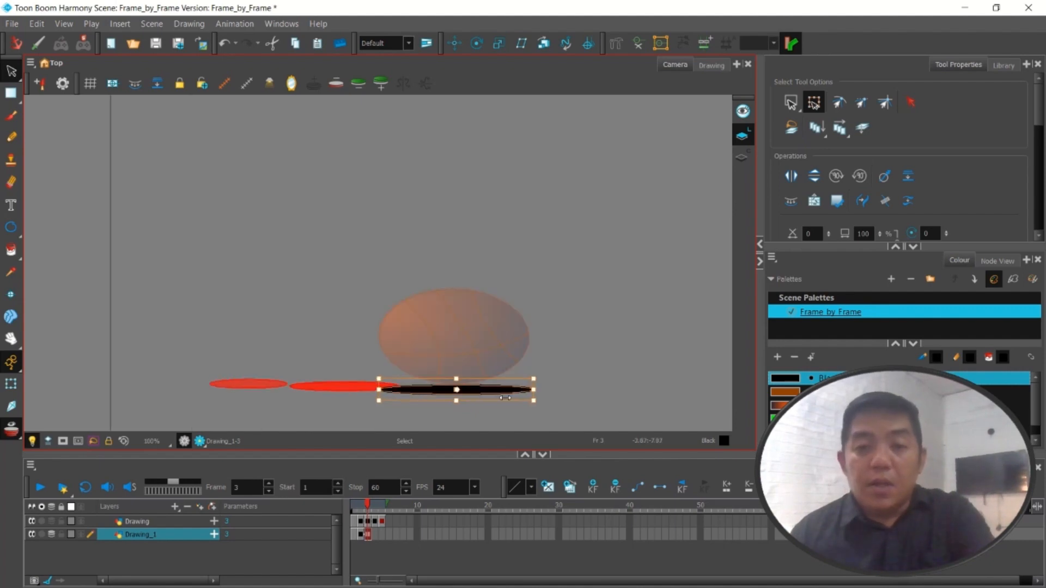
scroll(490, 411, "up", 3)
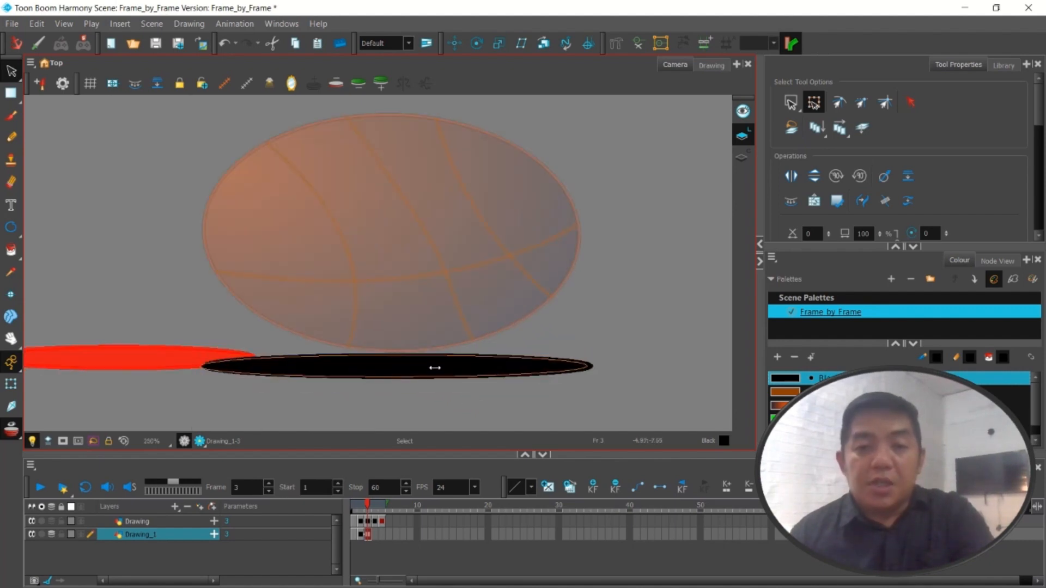
mouse_move(441, 372)
left_mouse_down()
mouse_move(418, 359)
mouse_move(449, 360)
left_mouse_up()
left_click(484, 391)
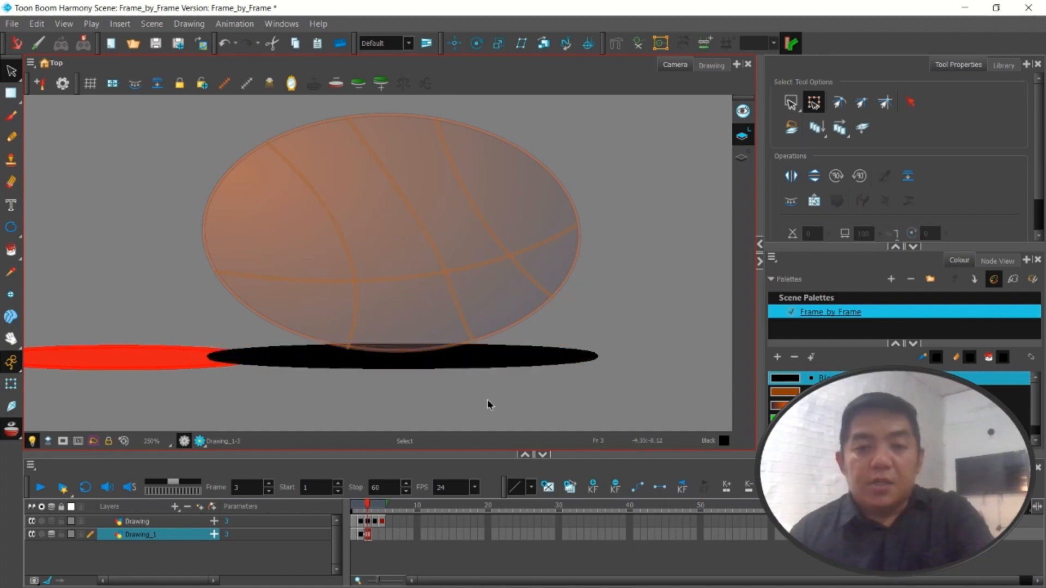
scroll(488, 406, "down", 5)
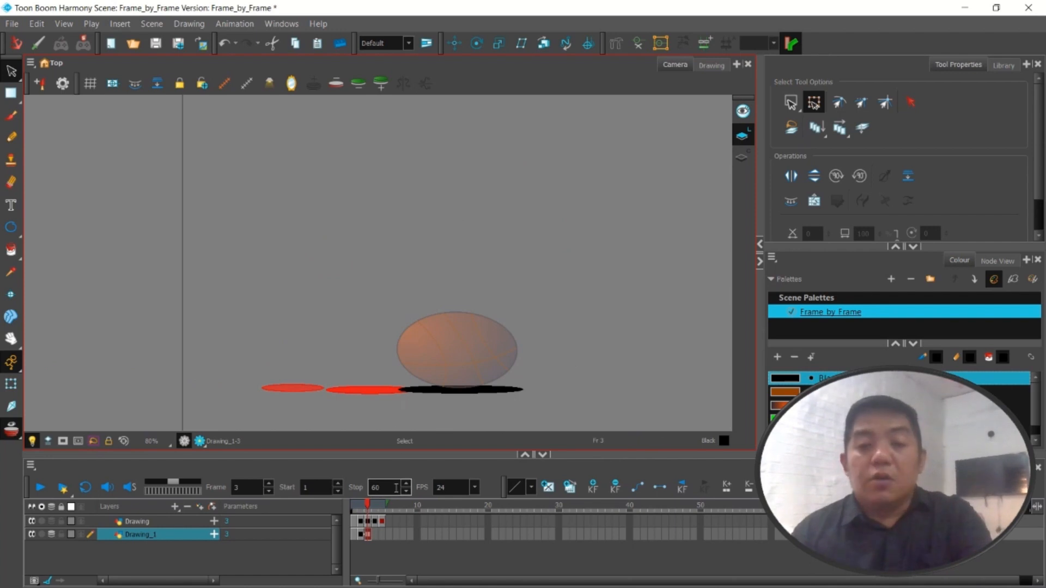
Select and copy the whole frame 2 shadow on the Drawing_1 layer
left_click(375, 535)
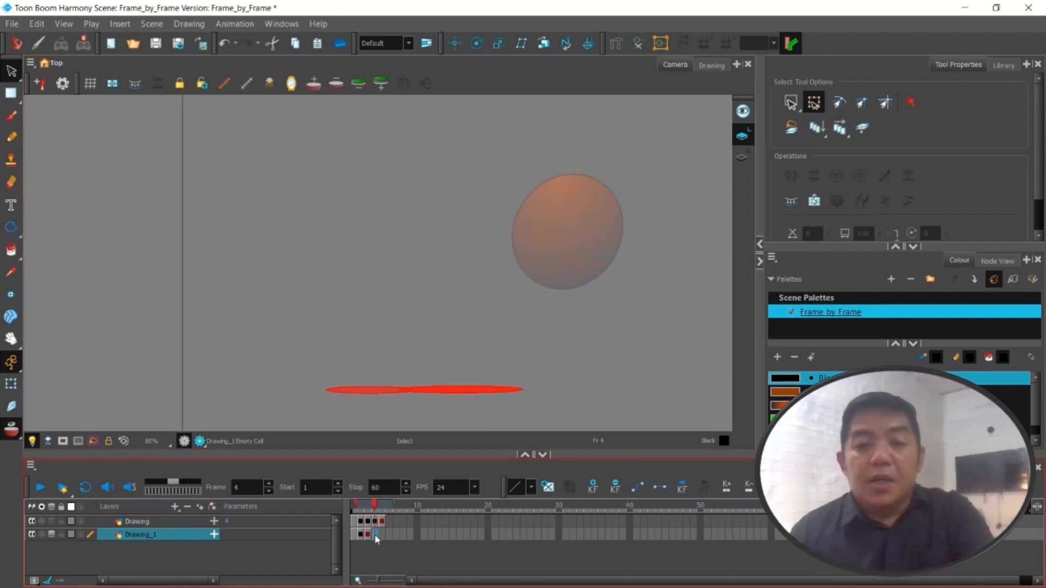
left_click(367, 536)
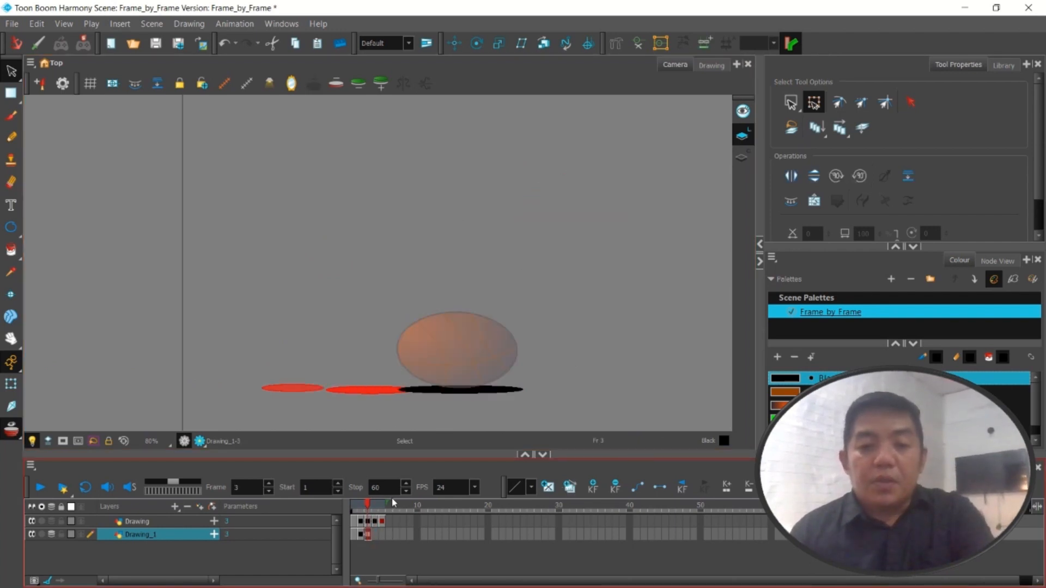
left_click(361, 536)
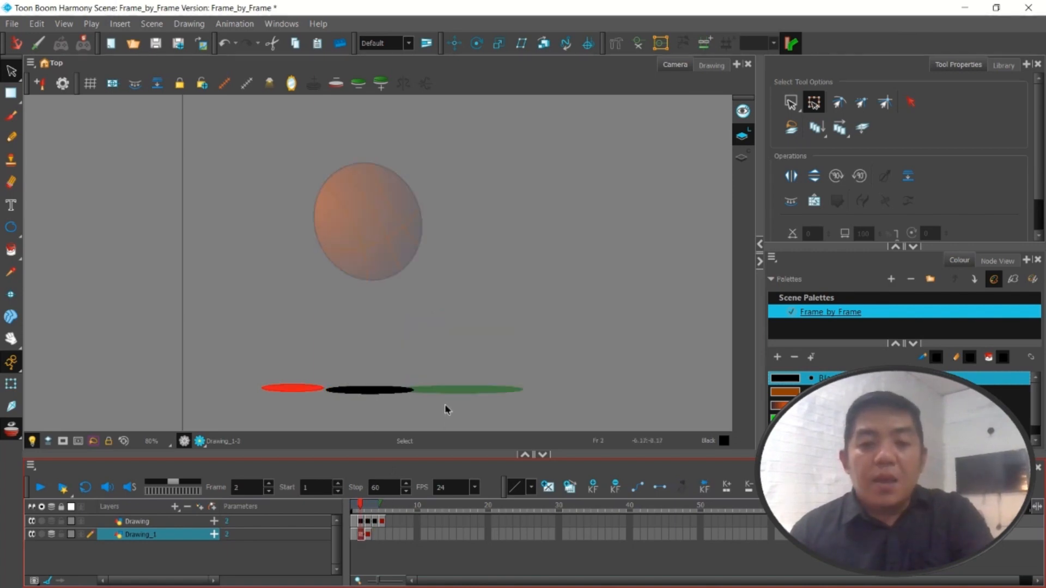
left_click(790, 104)
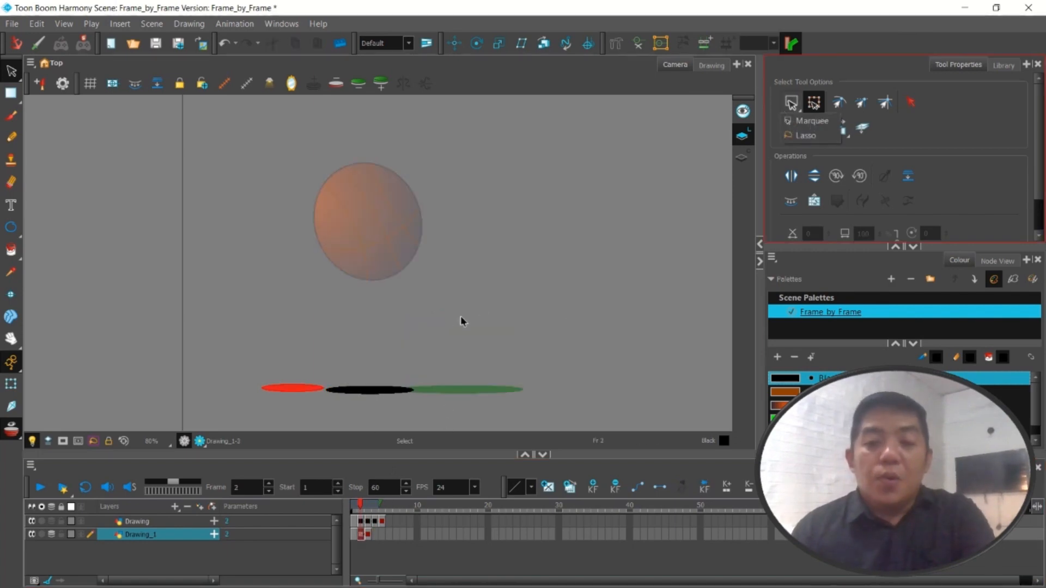
left_click_drag(299, 344, 450, 434)
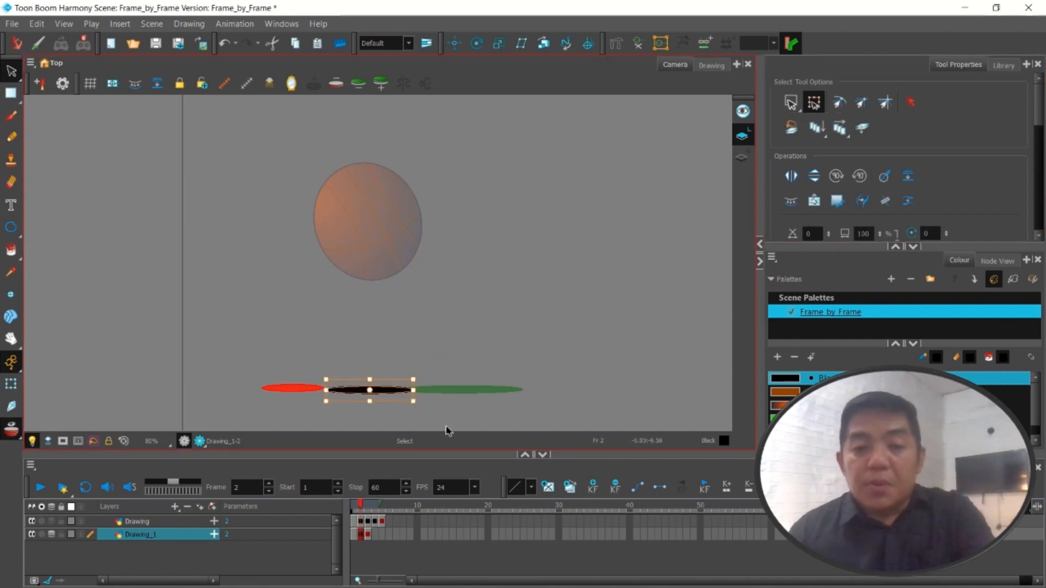
Insert a keyframe at frame 4 of the Drawing_1 layer and paste the shadow there, moving it along the ground under the ball
left_click(376, 535)
right_click(376, 535)
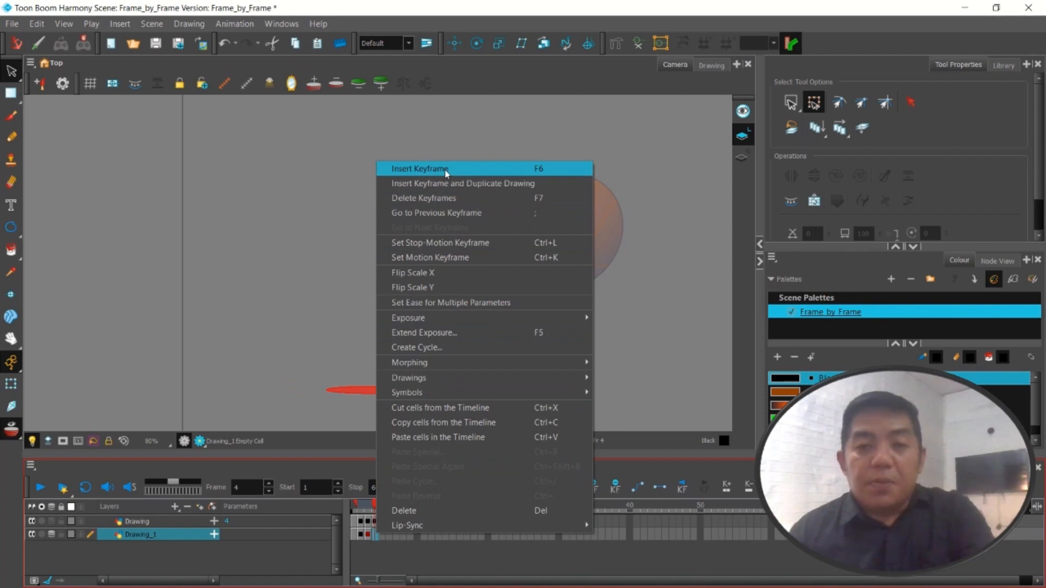
left_click(428, 169)
key("ctrl+v")
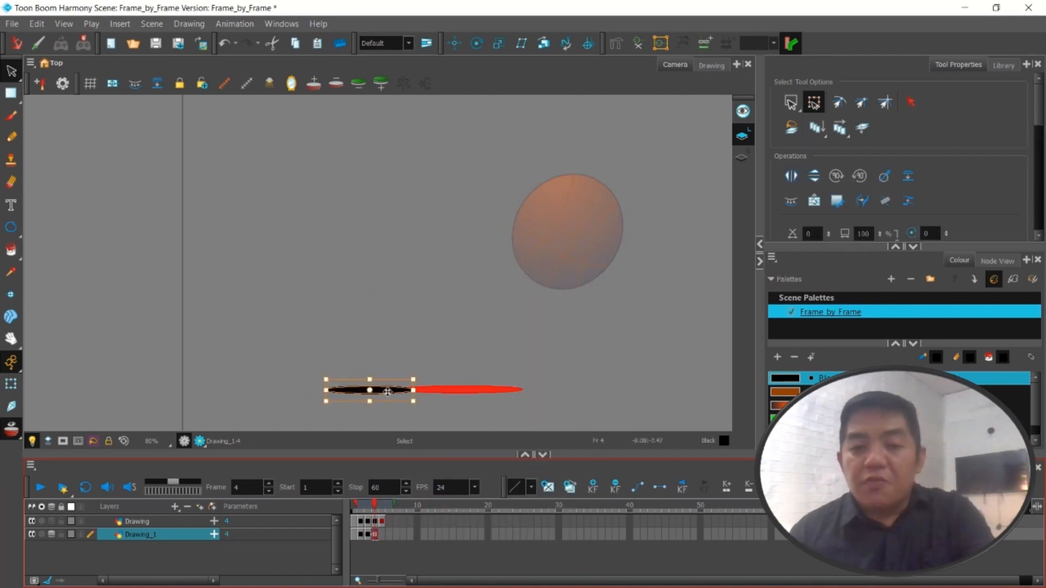
left_click_drag(381, 392, 541, 383)
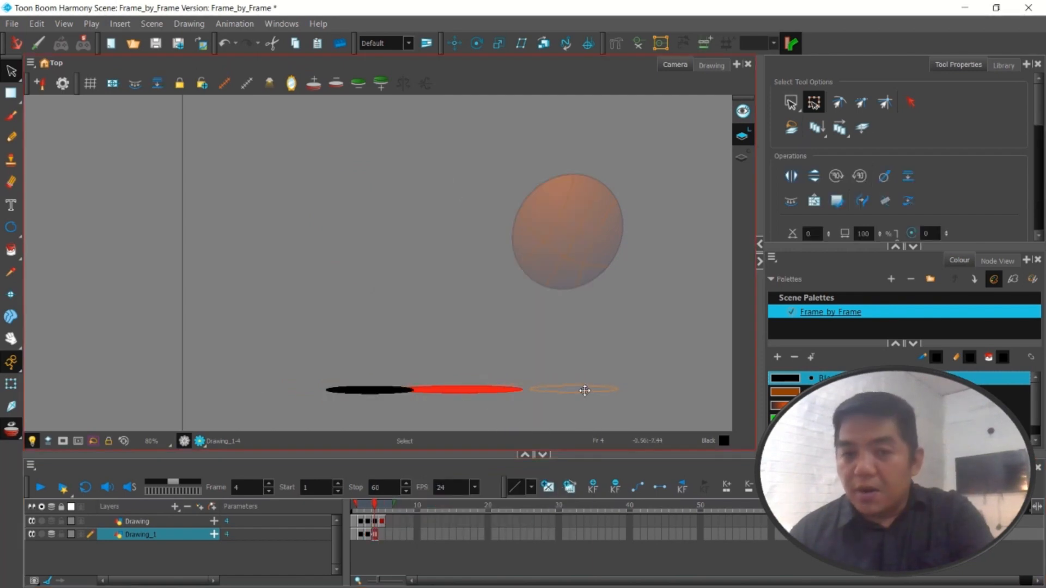
left_click_drag(581, 390, 582, 390)
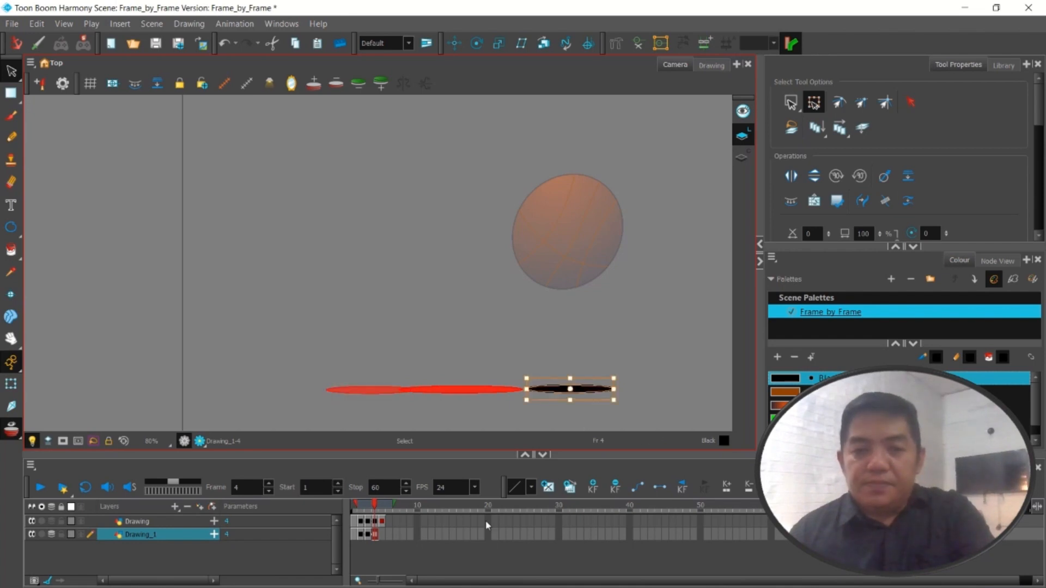
Insert a keyframe at frame 5 of the Drawing_1 layer and paste the shadow there, placing it under the ball and narrowing it
right_click(384, 534)
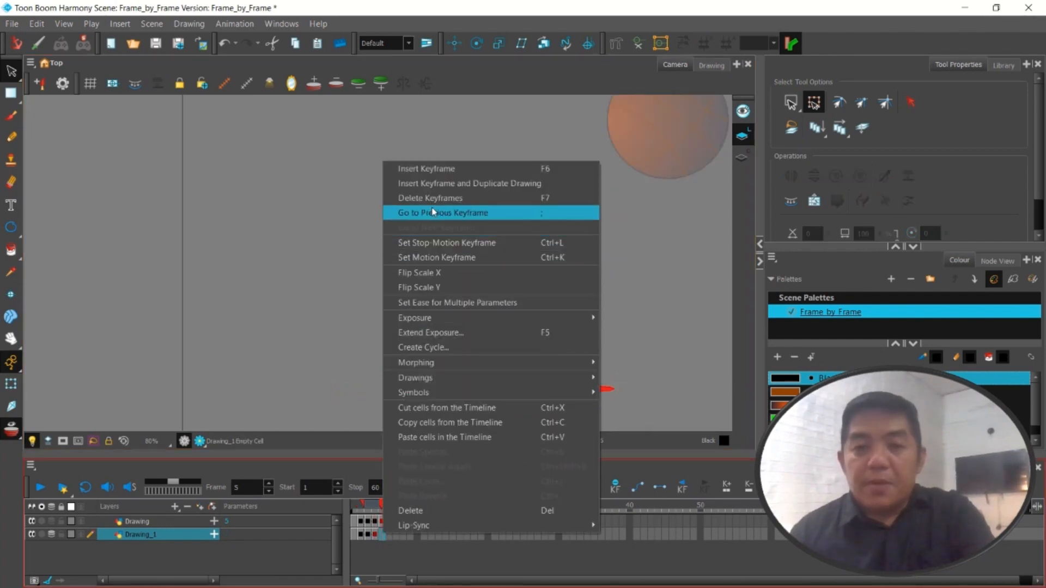
left_click(444, 171)
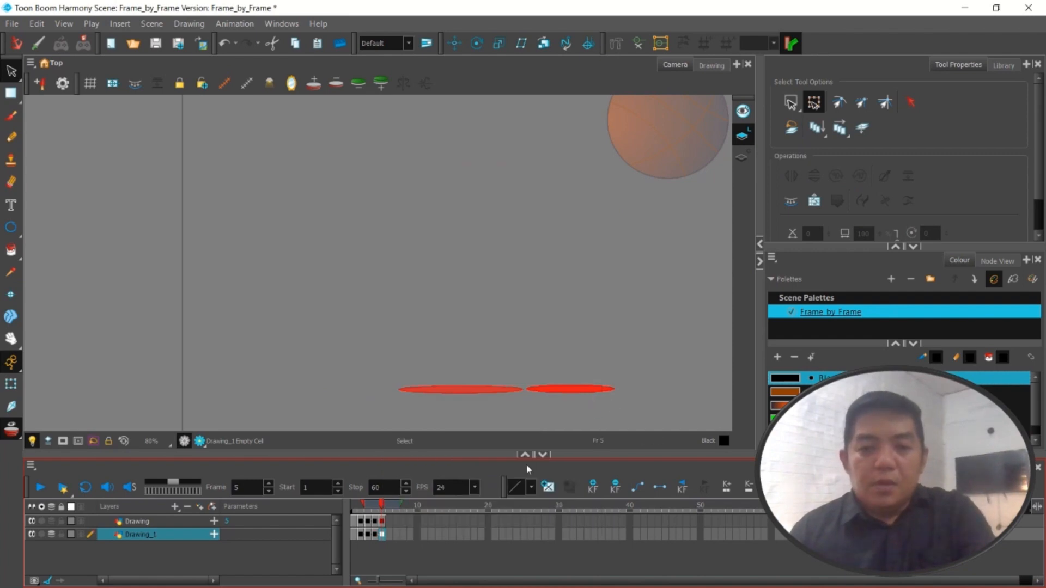
key("ctrl+v")
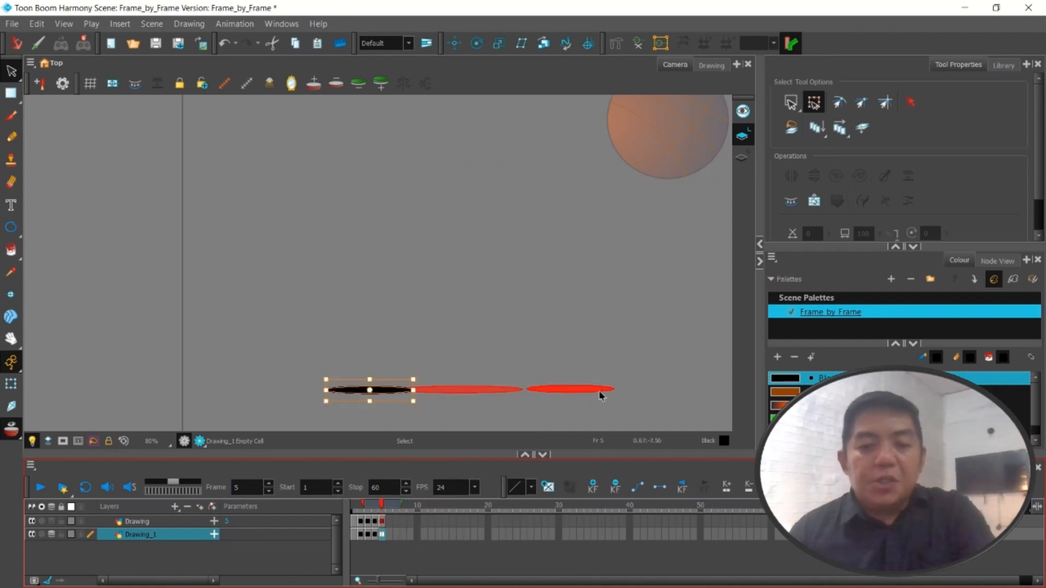
left_click(608, 392)
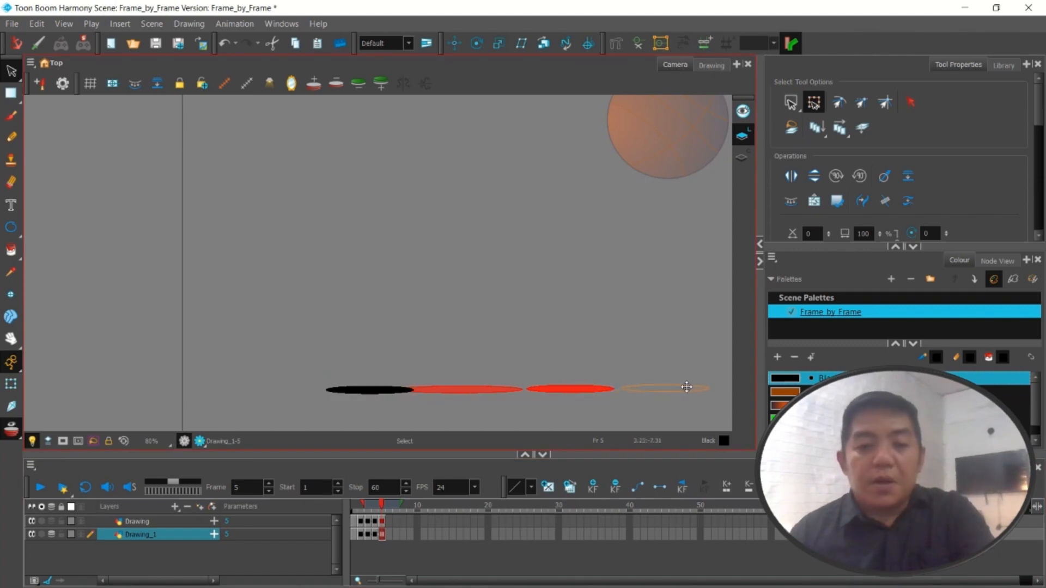
mouse_move(686, 387)
left_mouse_down()
mouse_move(703, 390)
mouse_move(686, 390)
left_mouse_up()
left_click(687, 389)
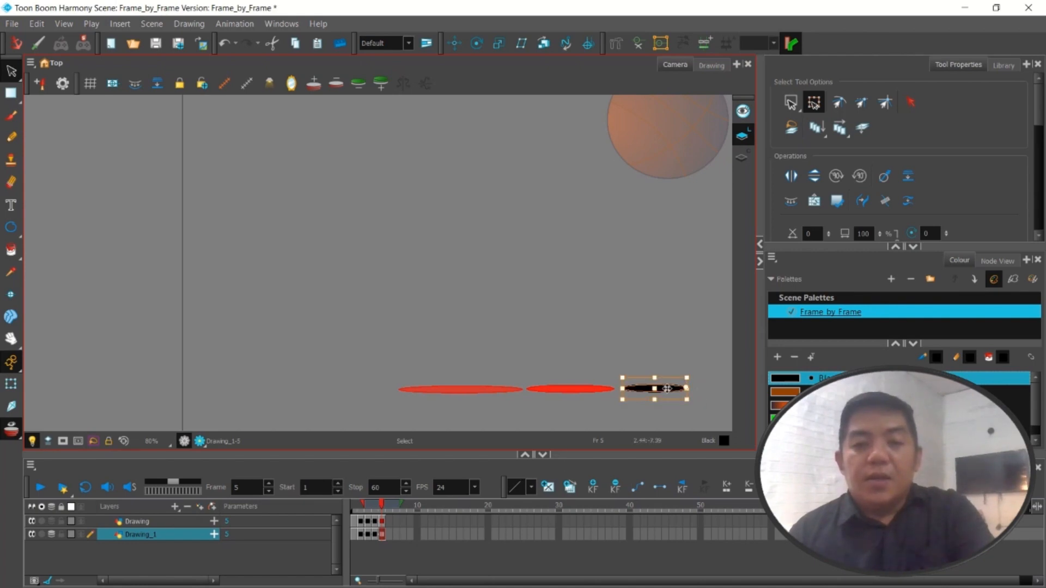
left_click_drag(670, 388, 672, 390)
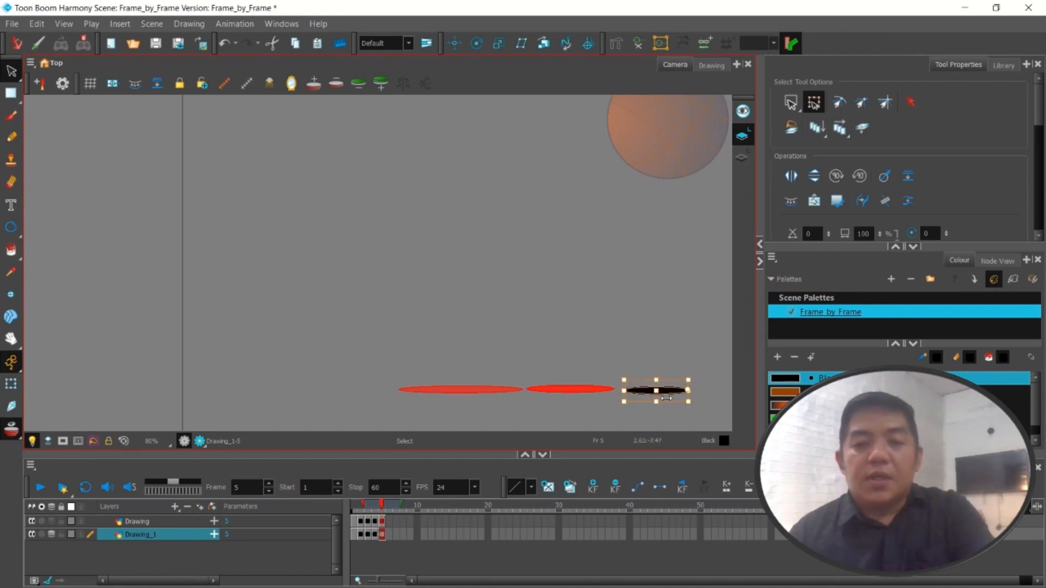
Turn off the onion skin and return to frame 1 with the Drawing layer selected
right_click(369, 504)
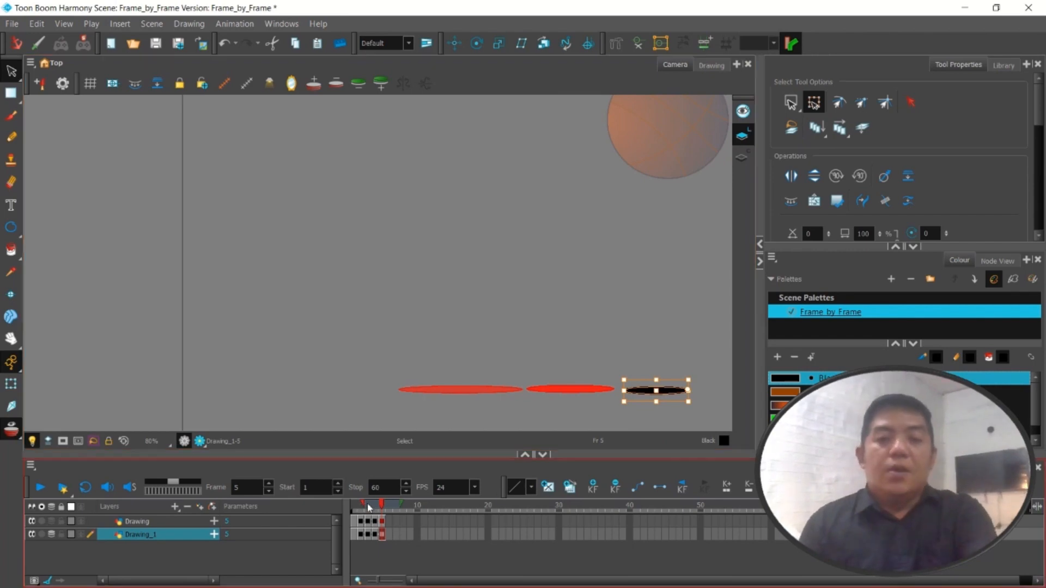
left_click(416, 421)
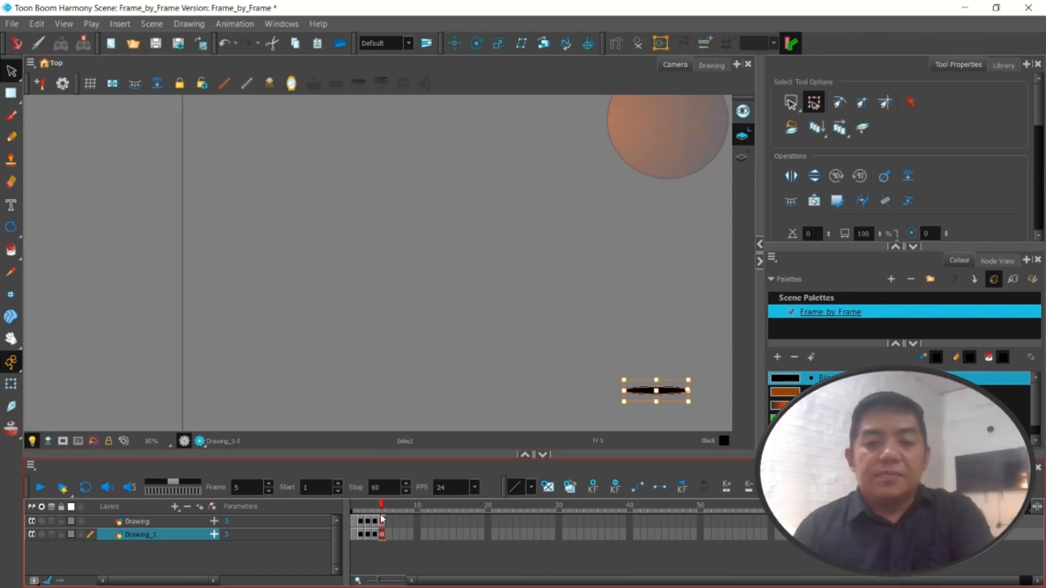
left_click_drag(383, 506, 297, 524)
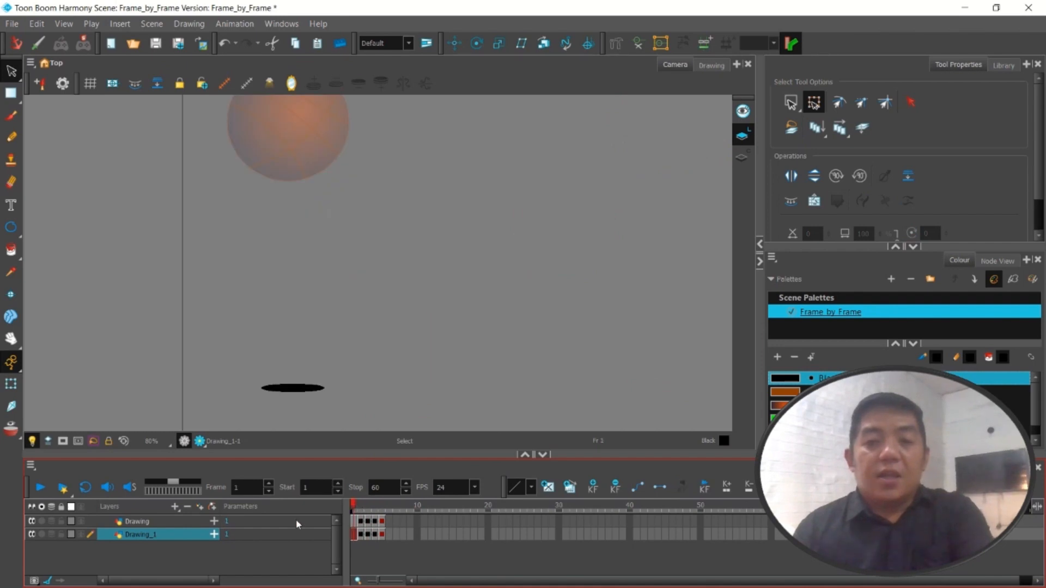
left_click(187, 521)
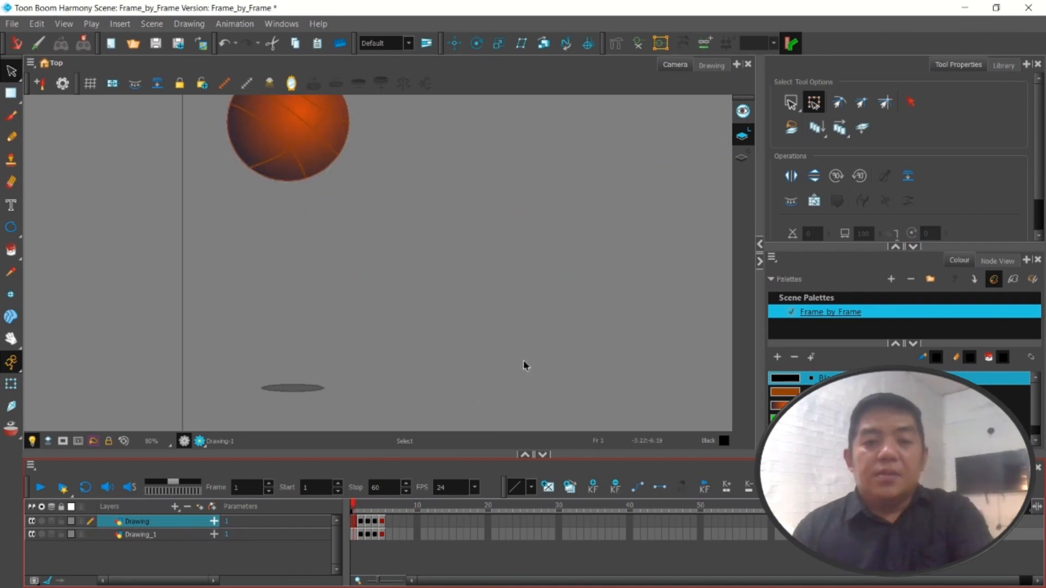
Scrub back and forth through frames 1 to 5 to review the ball's bounce with its shadow in the full camera frame
scroll(472, 204, "down", 2)
scroll(480, 201, "up", 1)
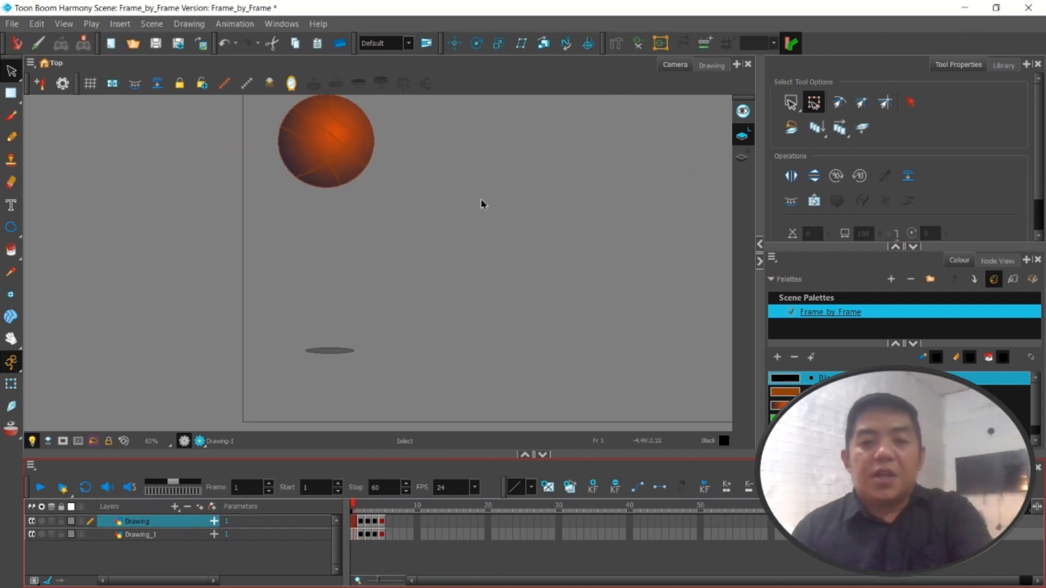
scroll(481, 205, "down", 4)
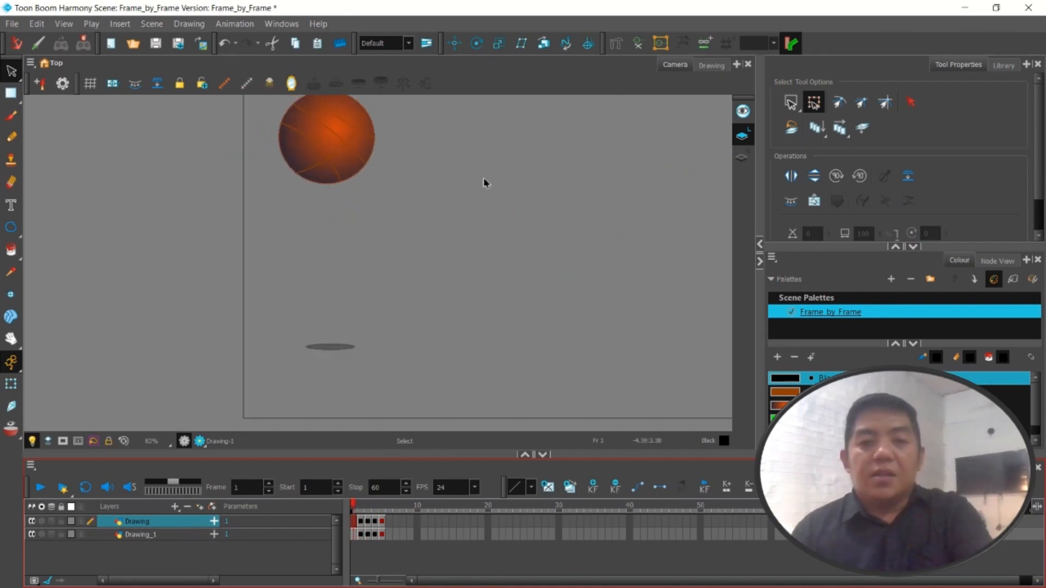
scroll(589, 152, "up", 2)
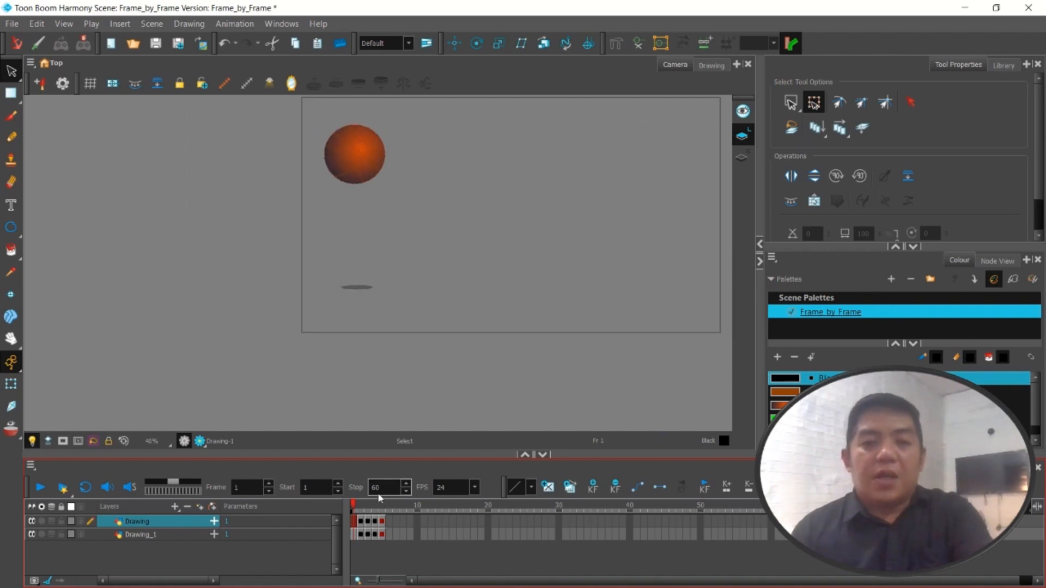
mouse_move(353, 509)
left_mouse_down()
mouse_move(392, 511)
mouse_move(354, 515)
mouse_move(391, 521)
mouse_move(354, 522)
left_mouse_up()
key("comma")
key("comma")
key("comma")
key("comma")
key("comma")
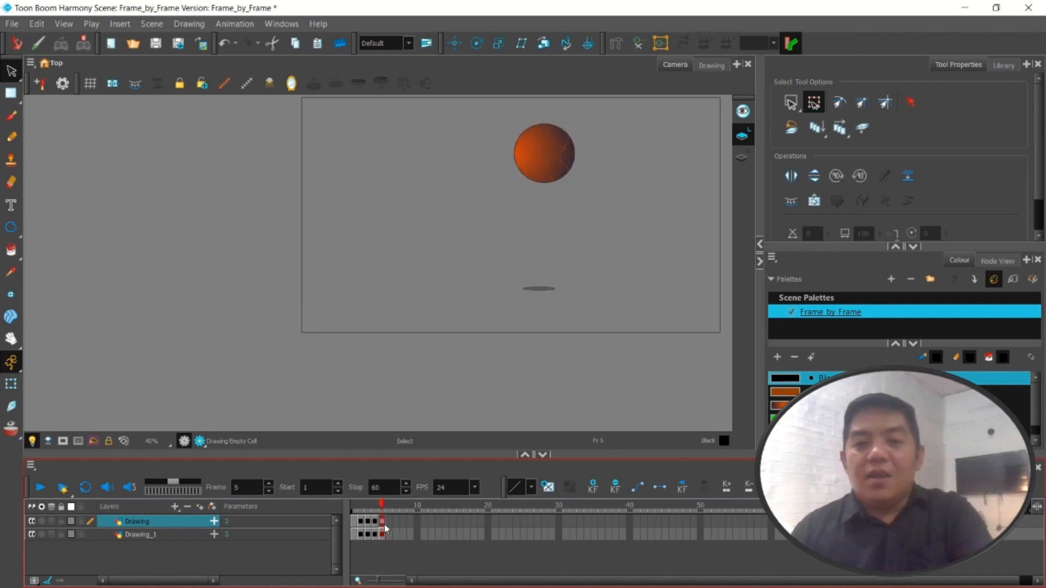
key("period")
key("period")
key("period")
mouse_move(374, 529)
left_mouse_down()
mouse_move(398, 530)
mouse_move(353, 535)
mouse_move(388, 535)
mouse_move(356, 537)
mouse_move(388, 533)
mouse_move(375, 535)
mouse_move(386, 532)
mouse_move(382, 505)
mouse_move(364, 504)
left_mouse_up()
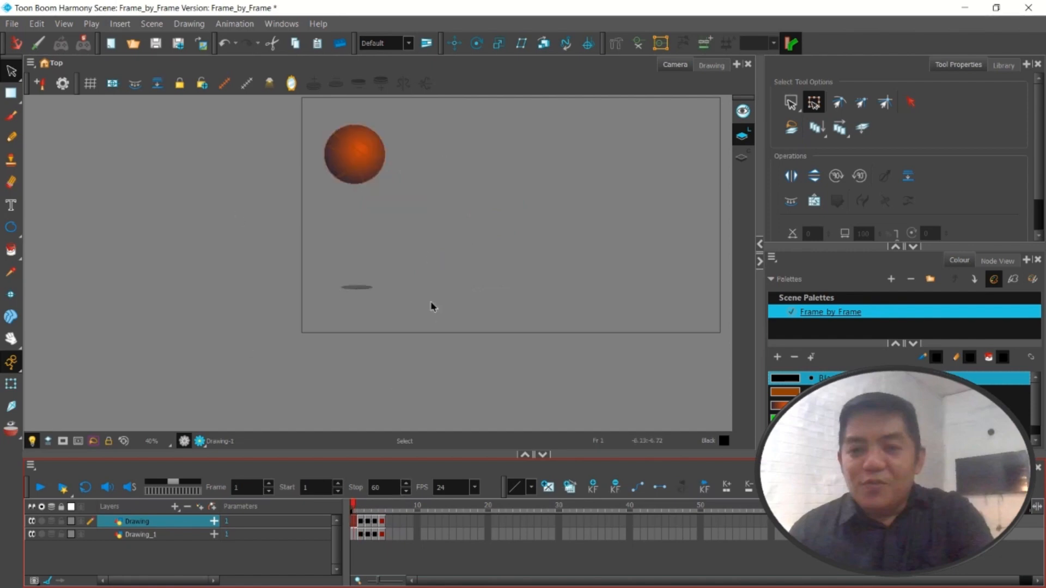
left_click_drag(352, 505, 380, 505)
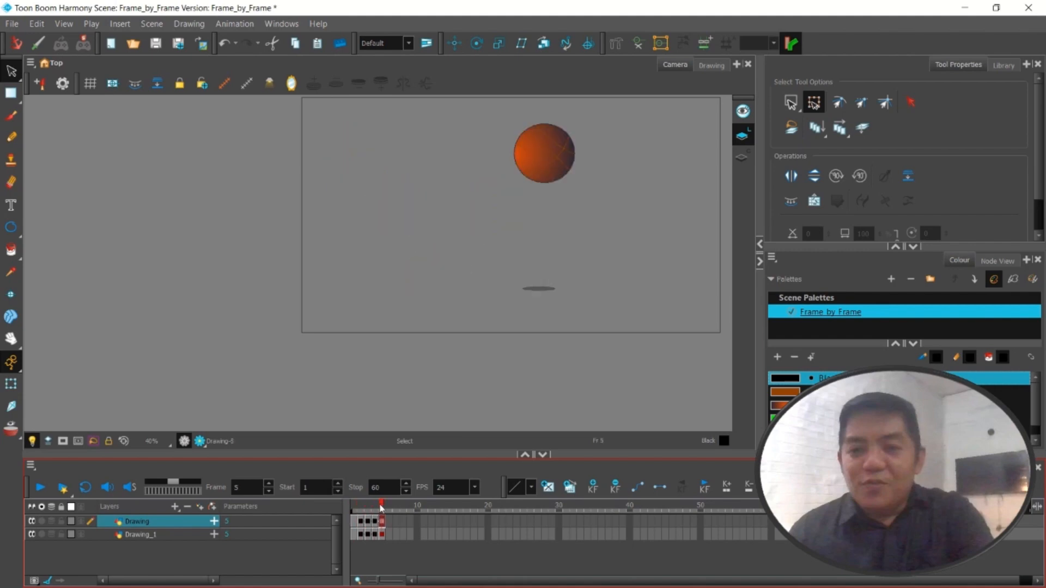